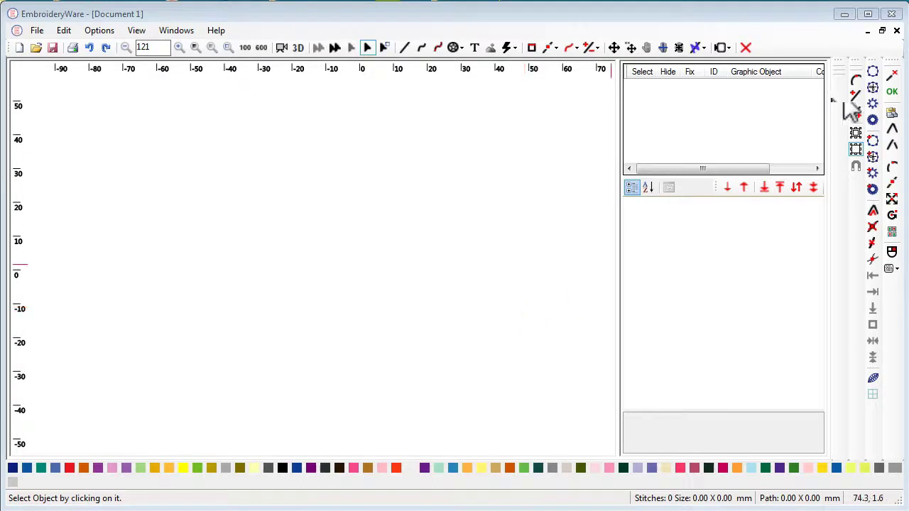
# - Draw a circle about 82 mm in diameter on the canvas and select it in the object list
pyautogui.click(460, 48)
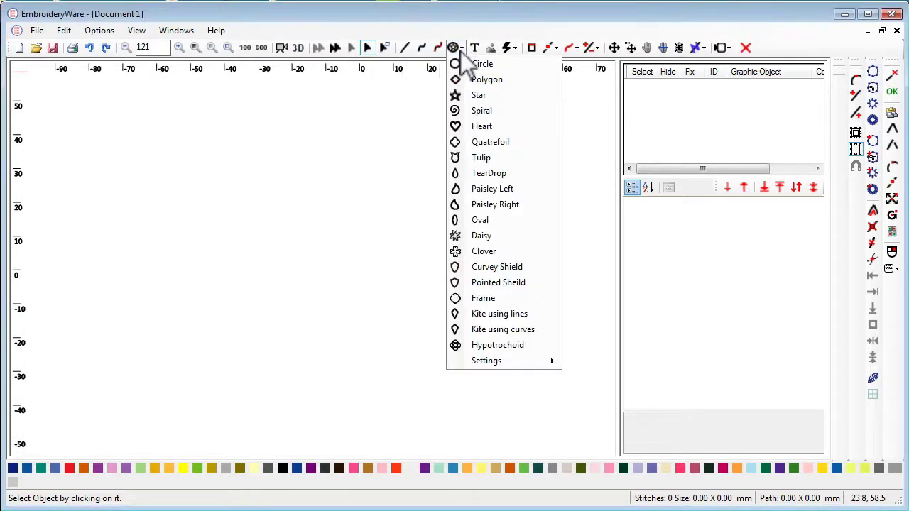
pyautogui.click(452, 69)
pyautogui.click(230, 148)
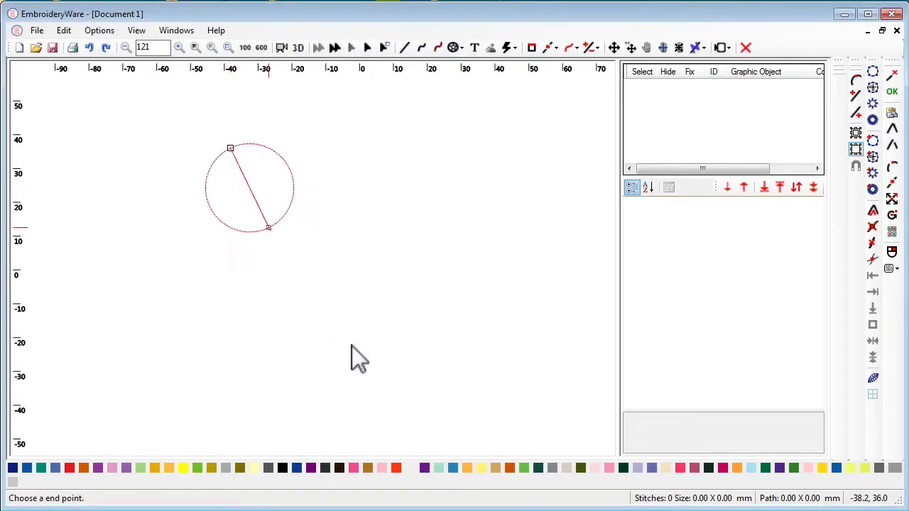
pyautogui.click(398, 367)
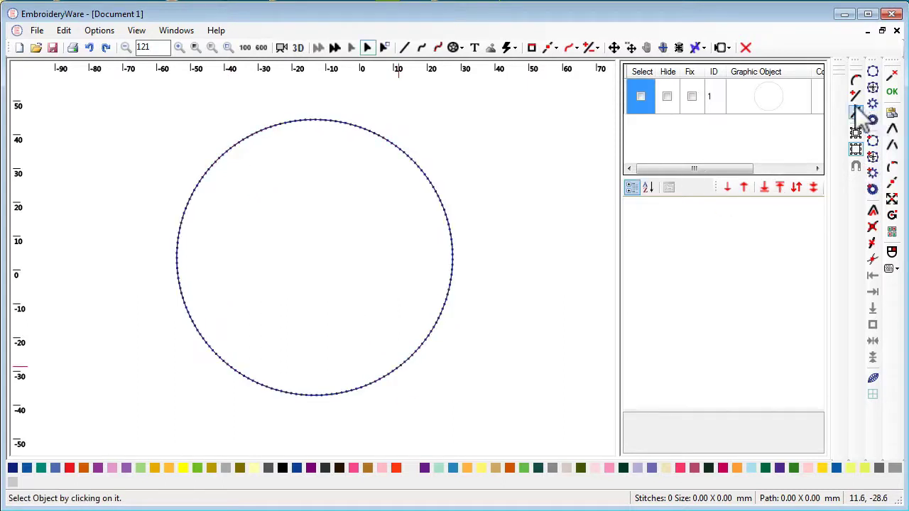
pyautogui.click(640, 98)
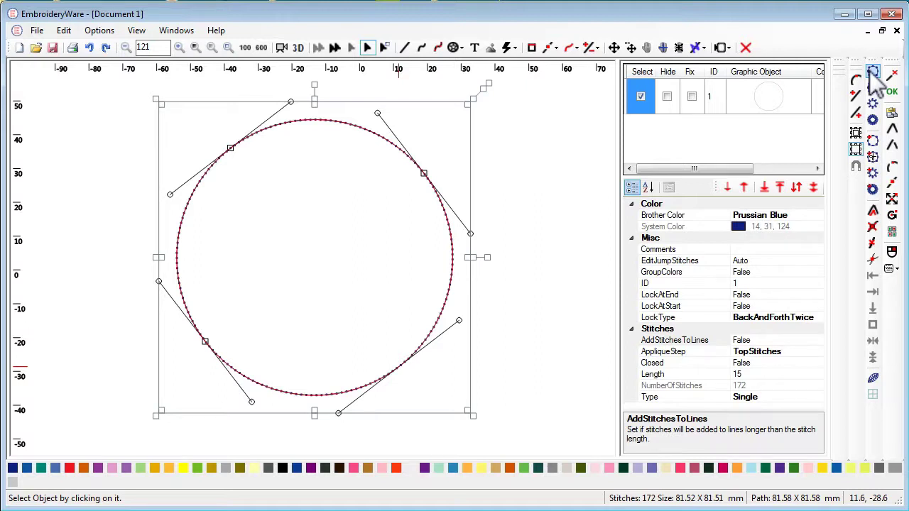
# - Hide the circle's resize handles, duplicate the circle and select the copy
pyautogui.click(857, 168)
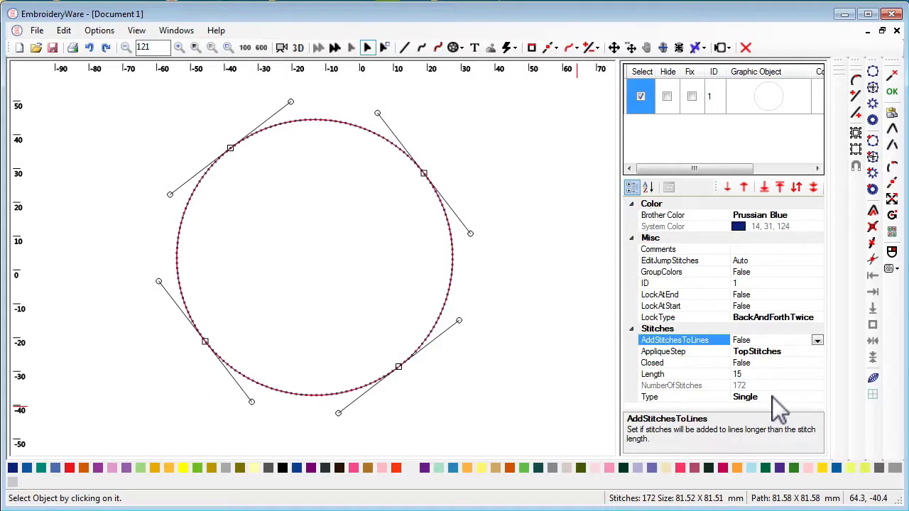
pyautogui.click(709, 152)
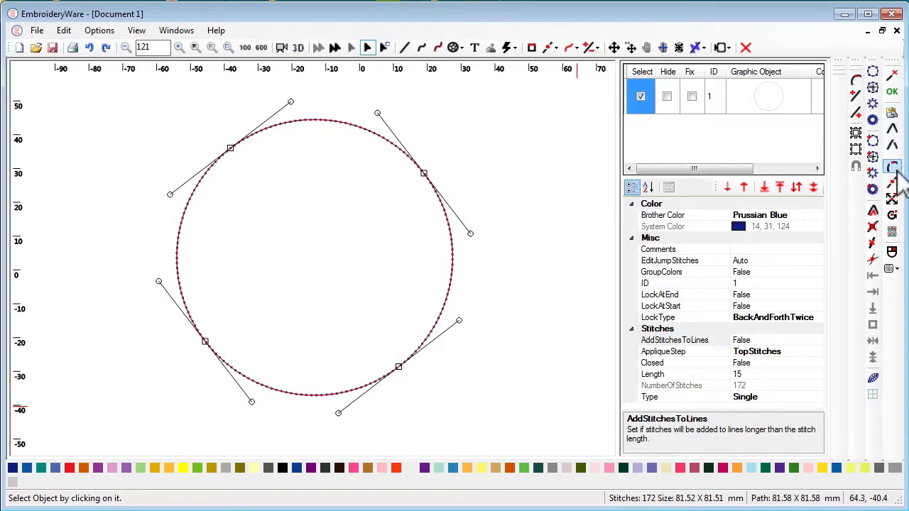
pyautogui.click(893, 114)
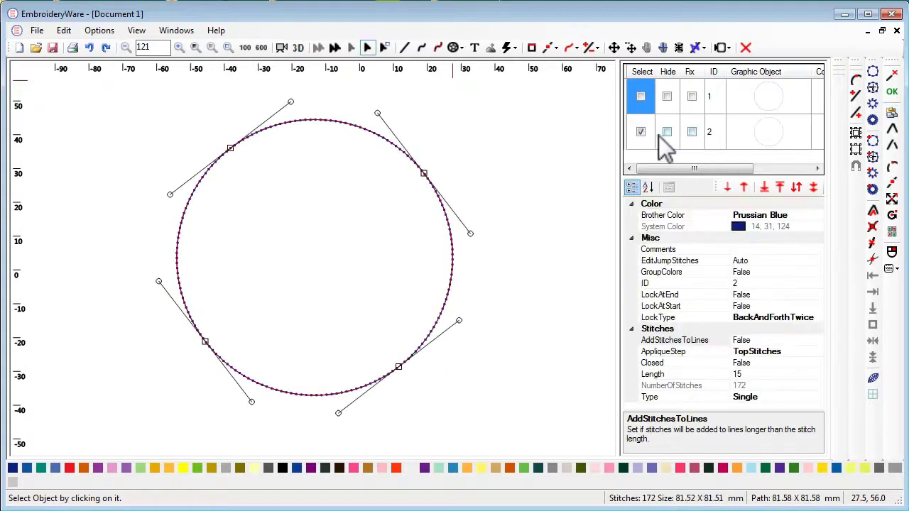
pyautogui.click(641, 133)
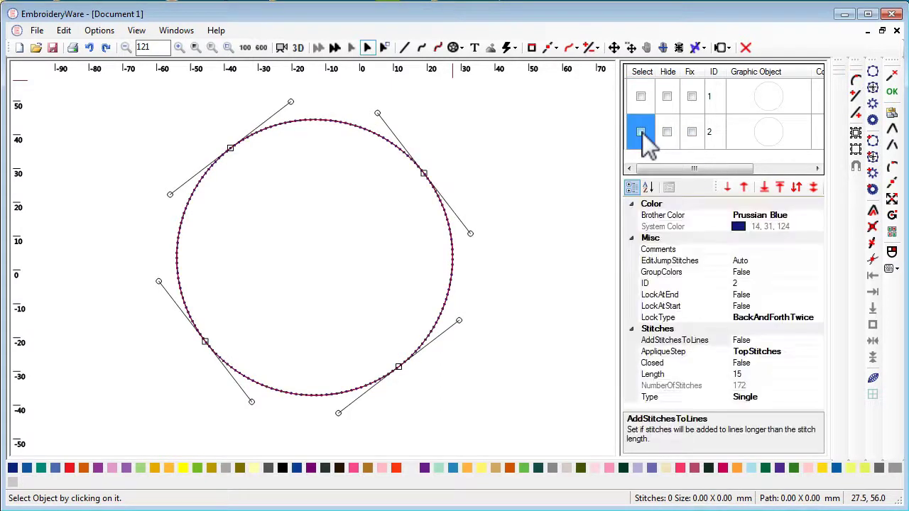
pyautogui.click(642, 132)
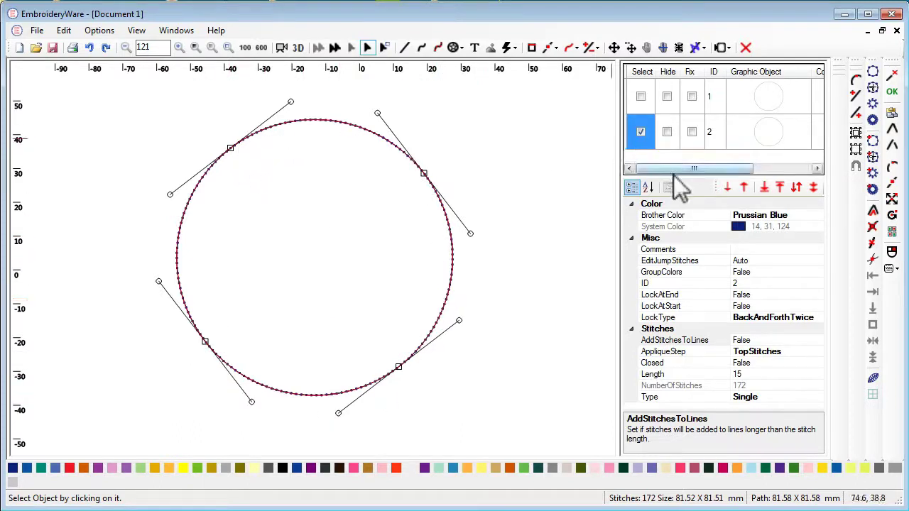
# - Turn the second circle into an appliqué cutting line and deselect it
pyautogui.click(873, 86)
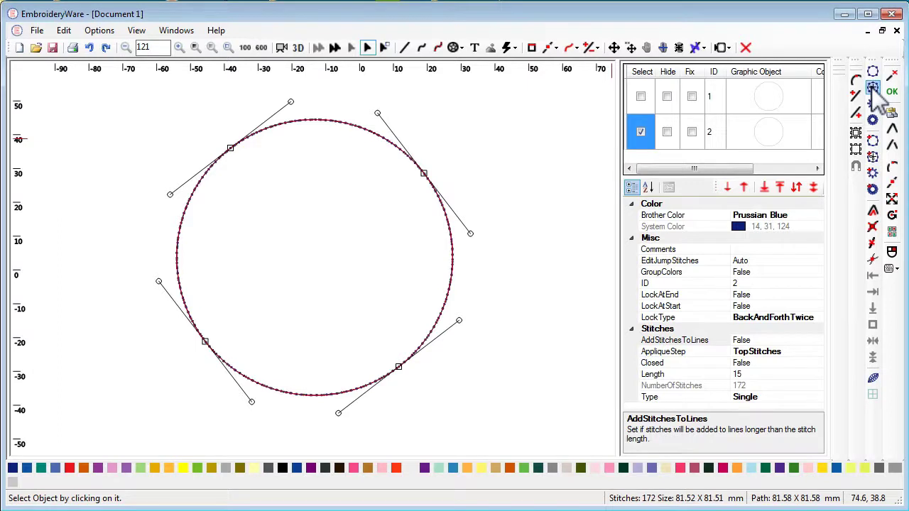
pyautogui.click(774, 399)
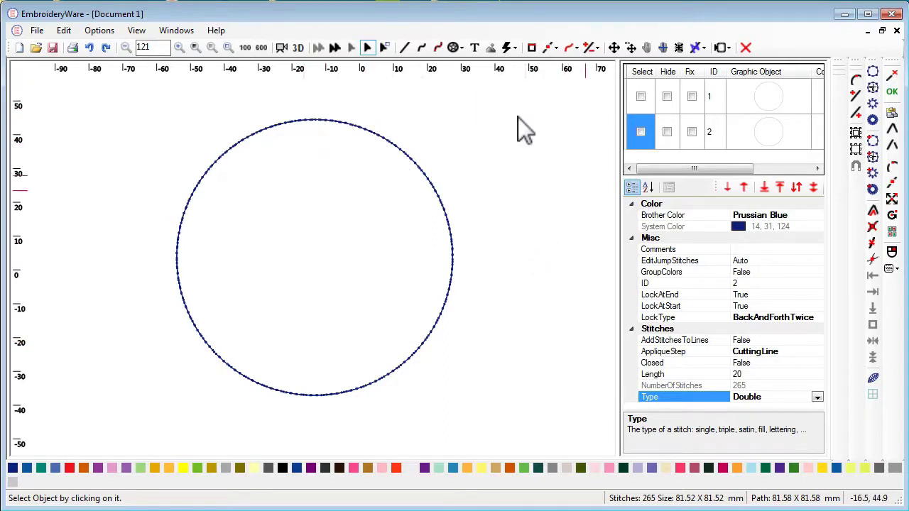
pyautogui.click(668, 161)
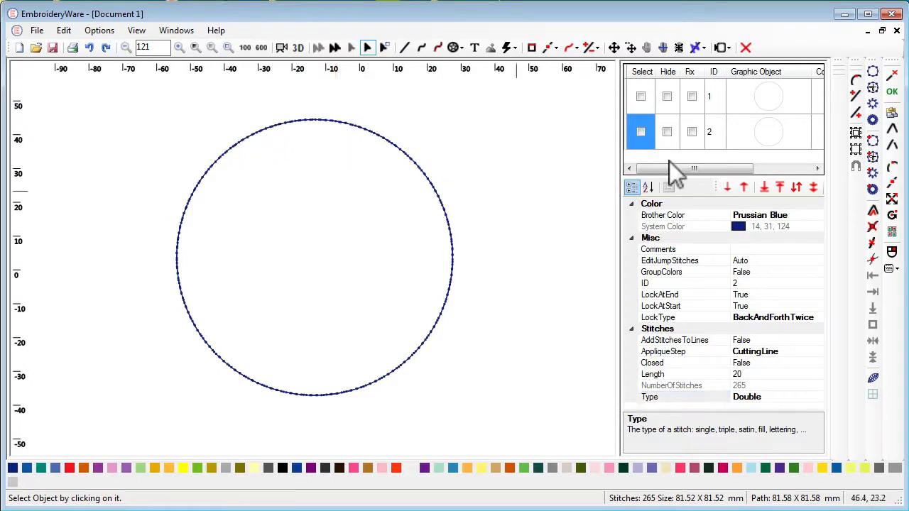
# - Duplicate the cutting-line circle, enlarging the object list, and turn the third circle into an appliqué tackdown
pyautogui.click(641, 132)
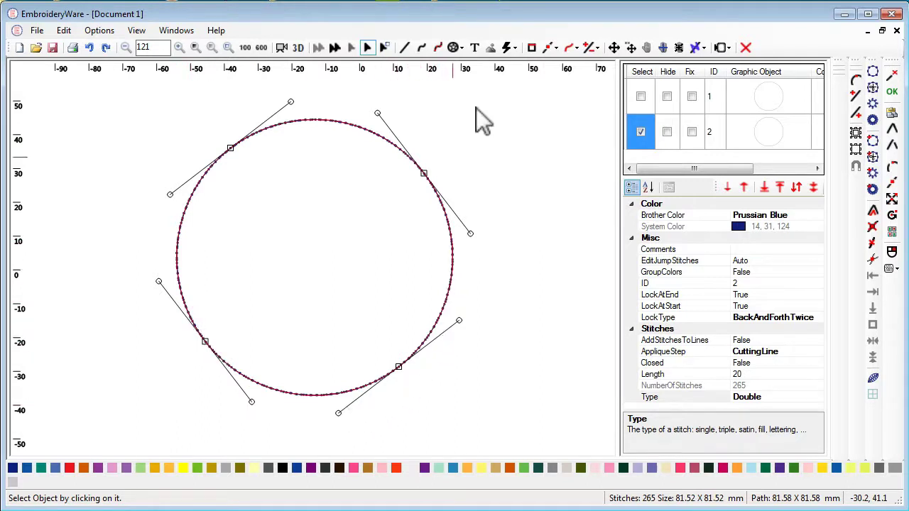
pyautogui.click(641, 131)
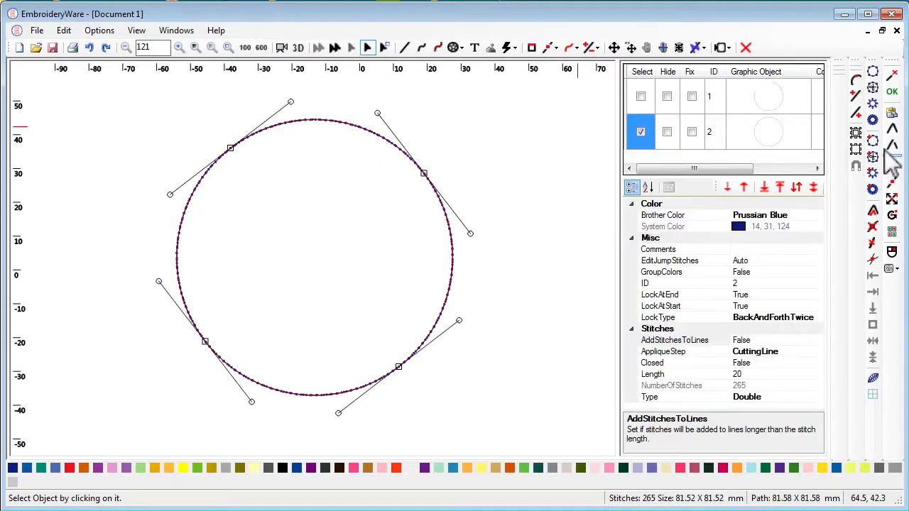
pyautogui.click(891, 112)
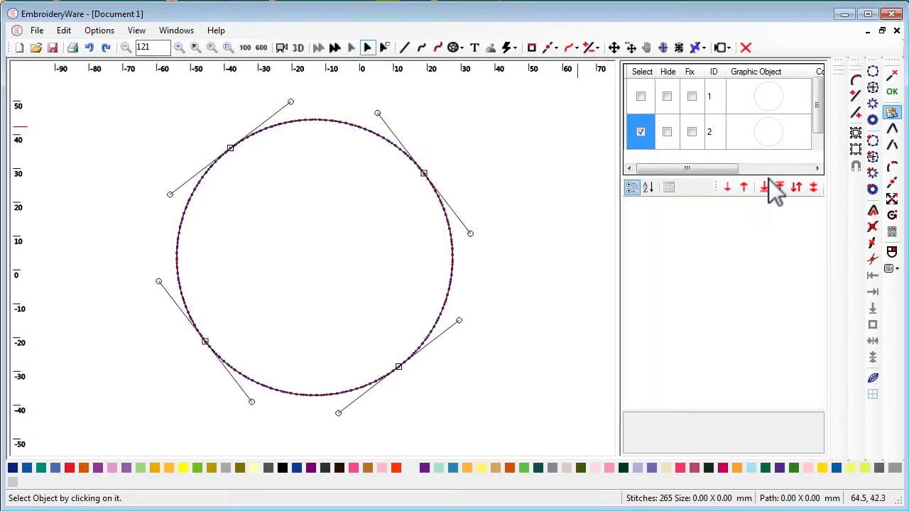
pyautogui.moveTo(771, 176); pyautogui.dragTo(771, 257)
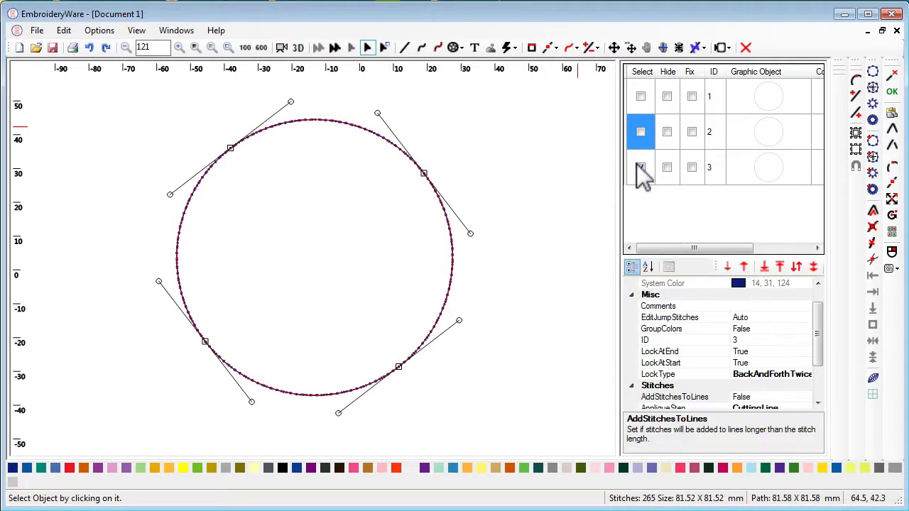
pyautogui.click(873, 103)
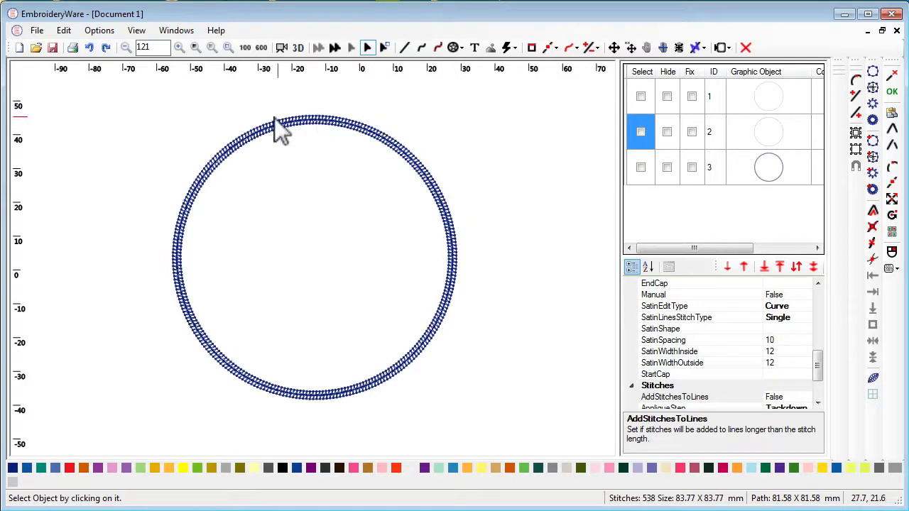
# - Duplicate the tackdown circle and turn the copy into appliqué satin top stitches
pyautogui.click(641, 167)
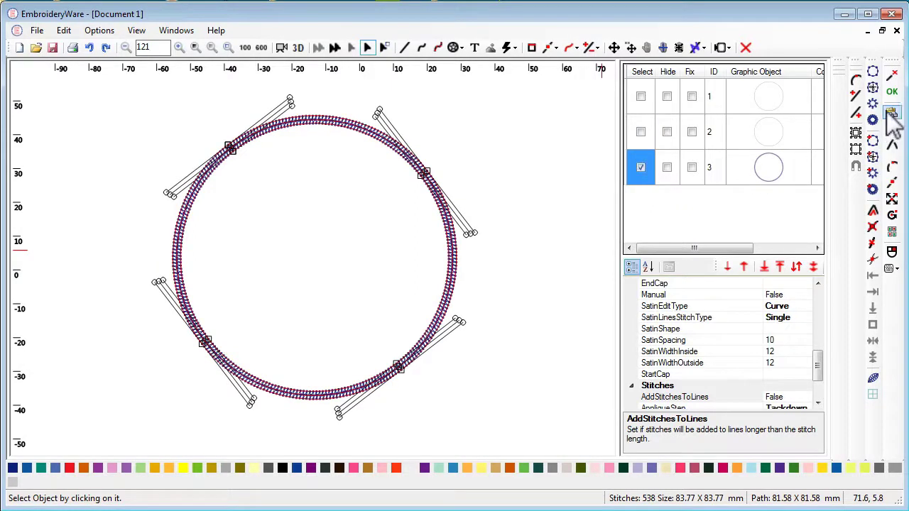
pyautogui.click(667, 238)
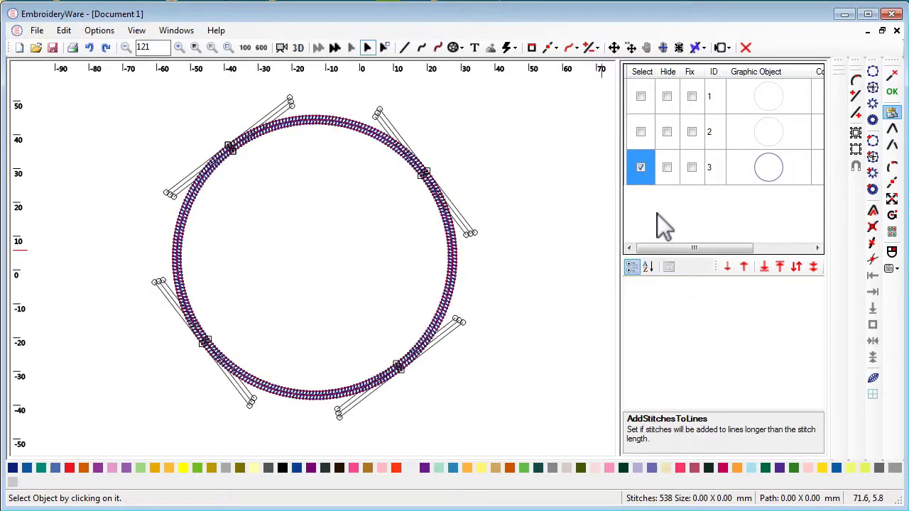
pyautogui.click(873, 122)
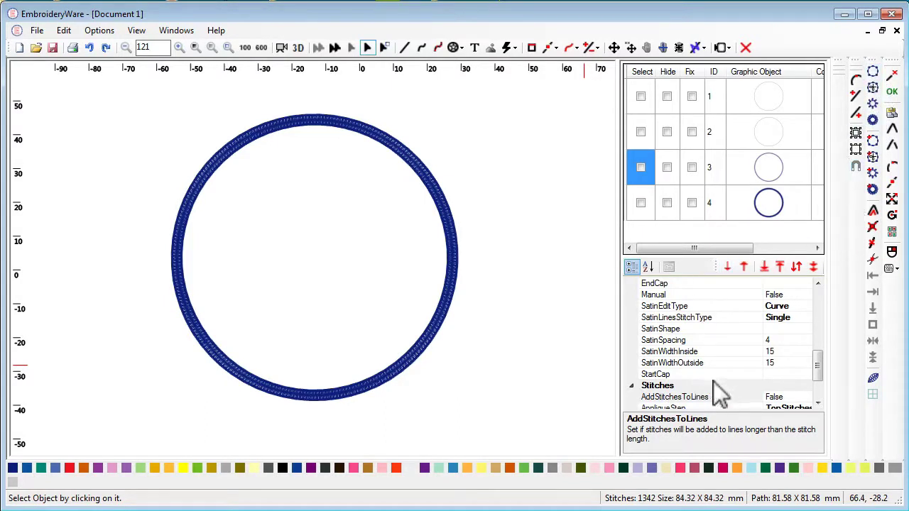
# - Examine the top-stitch circle's properties, the available AppliqueStep options and the columns of the object list
pyautogui.moveTo(818, 373); pyautogui.dragTo(818, 387)
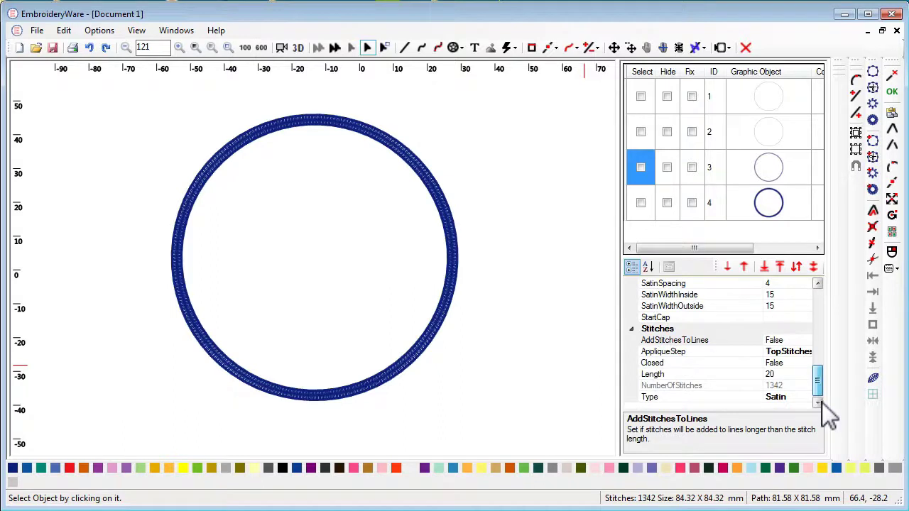
pyautogui.moveTo(822, 384); pyautogui.dragTo(824, 302)
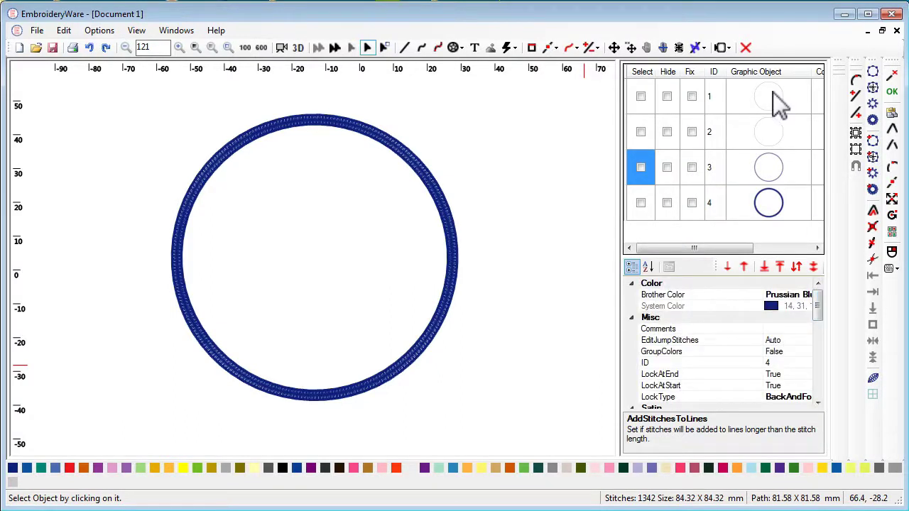
pyautogui.moveTo(817, 315); pyautogui.dragTo(820, 422)
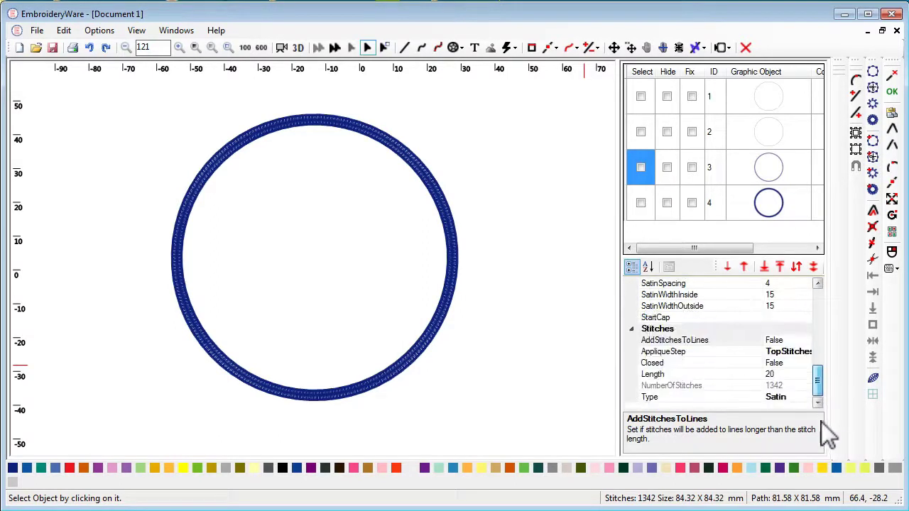
pyautogui.click(804, 352)
pyautogui.click(805, 352)
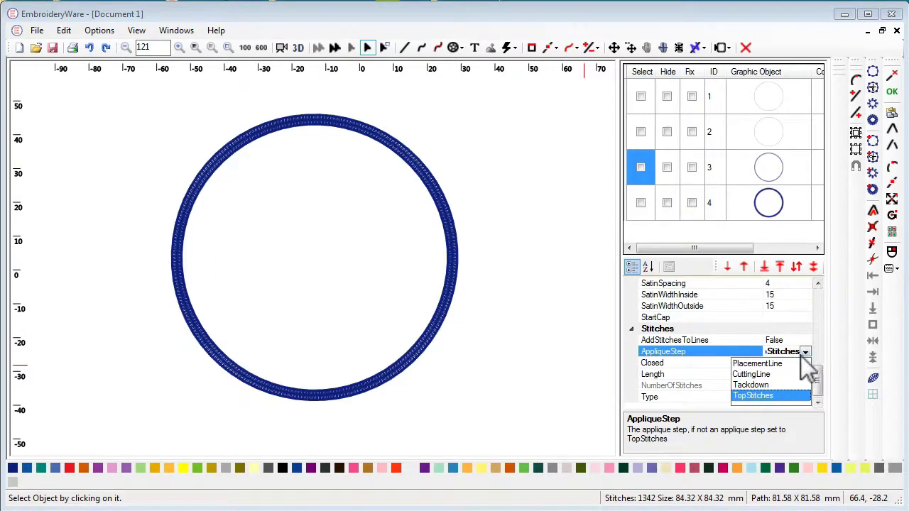
pyautogui.click(529, 163)
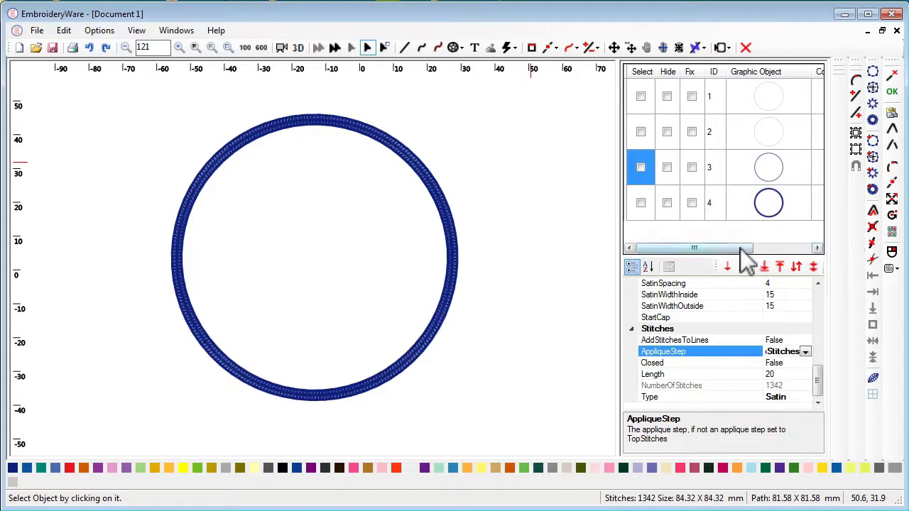
pyautogui.moveTo(739, 248); pyautogui.dragTo(805, 245)
pyautogui.moveTo(698, 248); pyautogui.dragTo(666, 249)
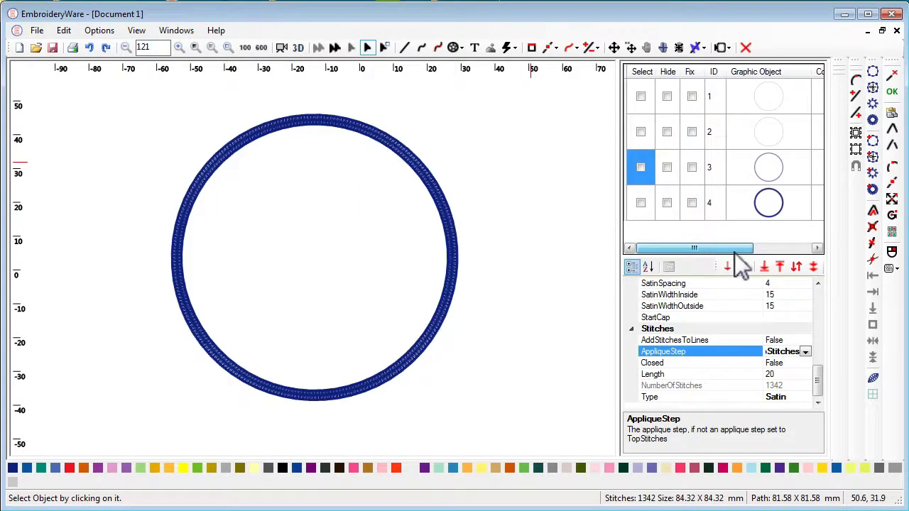
pyautogui.moveTo(734, 249); pyautogui.dragTo(747, 251)
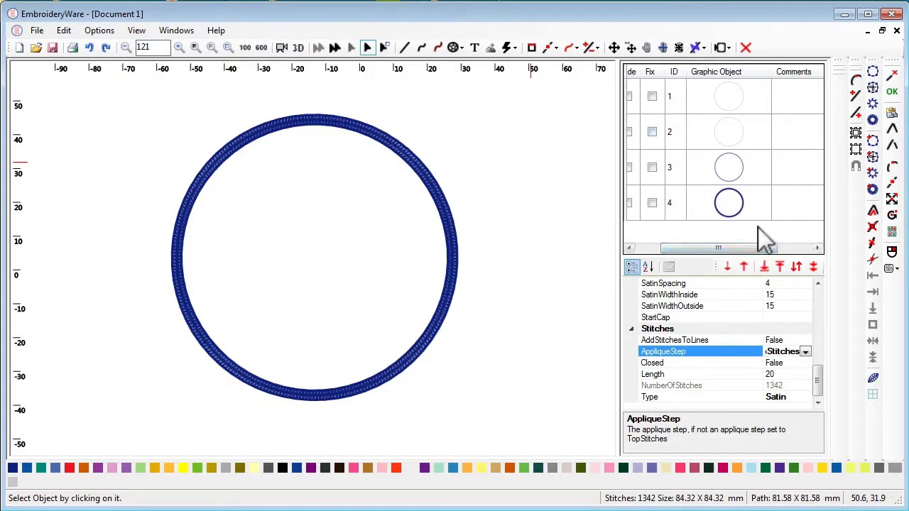
pyautogui.moveTo(732, 252)
pyautogui.mouseDown()
pyautogui.moveTo(708, 248)
pyautogui.moveTo(765, 249)
pyautogui.moveTo(731, 250)
pyautogui.mouseUp()
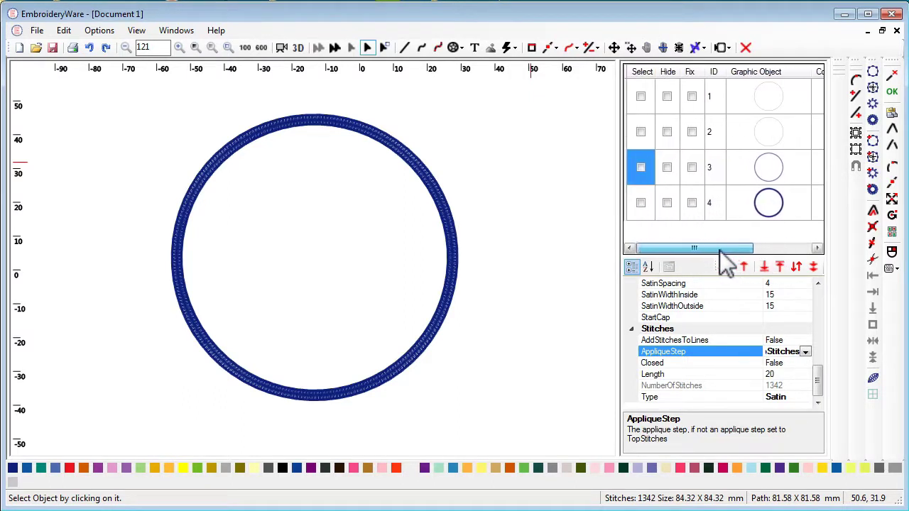
# - Set the first circle's thread colour to grey 150, 150, 150 and the cutting-line circle's to dark grey 100, 100, 100
pyautogui.click(643, 99)
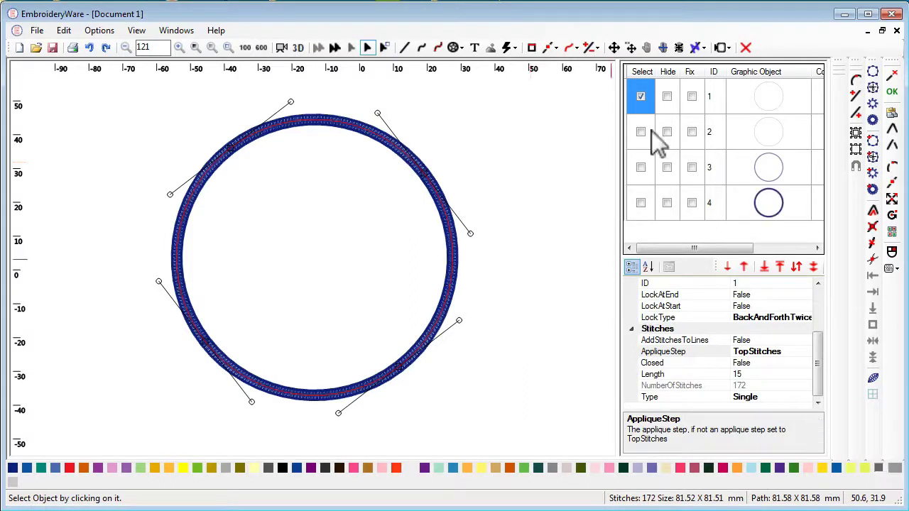
pyautogui.click(643, 97)
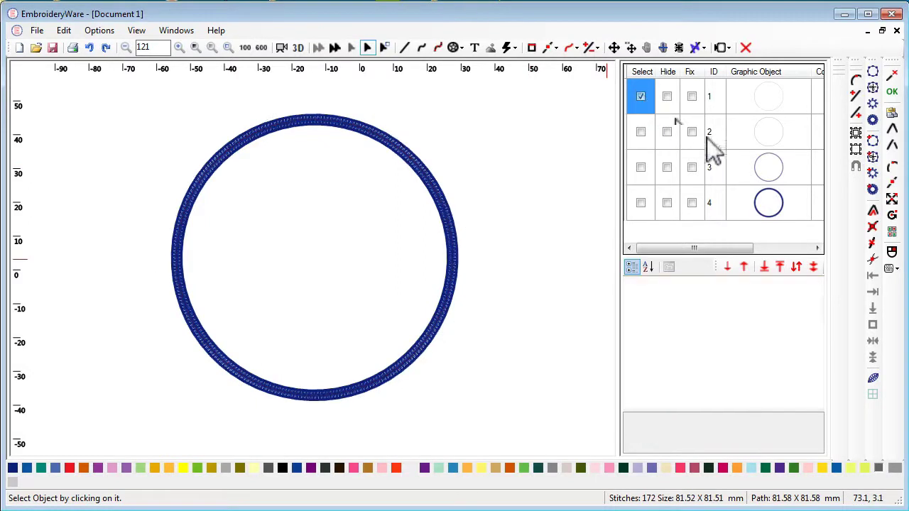
pyautogui.click(641, 132)
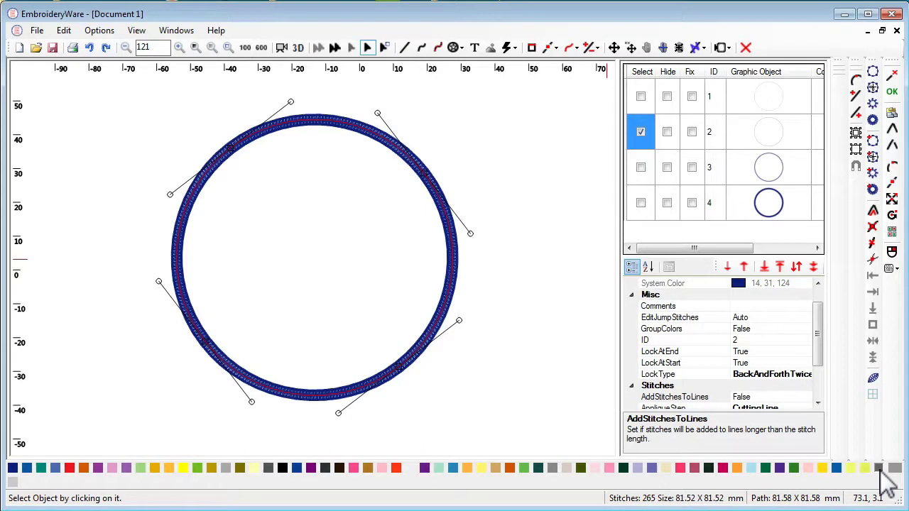
pyautogui.click(640, 131)
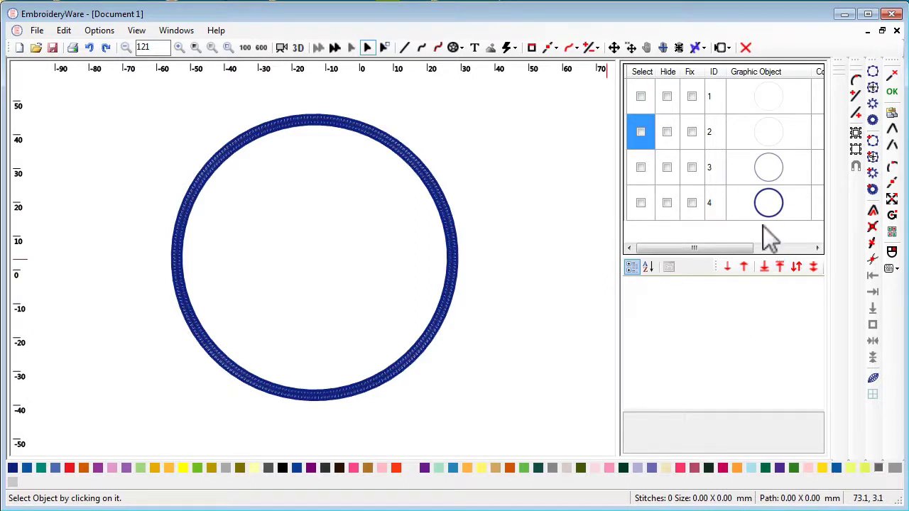
# - Review the thread colours and properties of the tackdown, first and cutting-line circles one after another
pyautogui.click(641, 168)
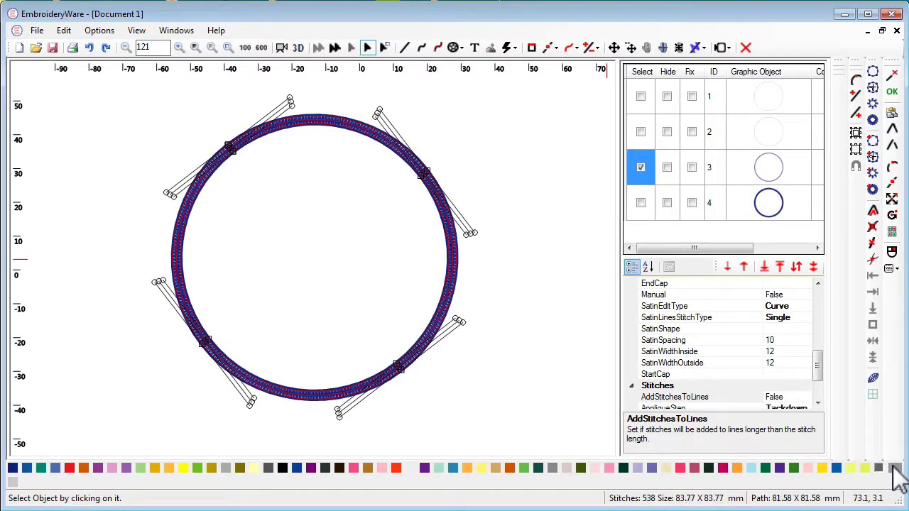
pyautogui.click(639, 167)
pyautogui.click(640, 100)
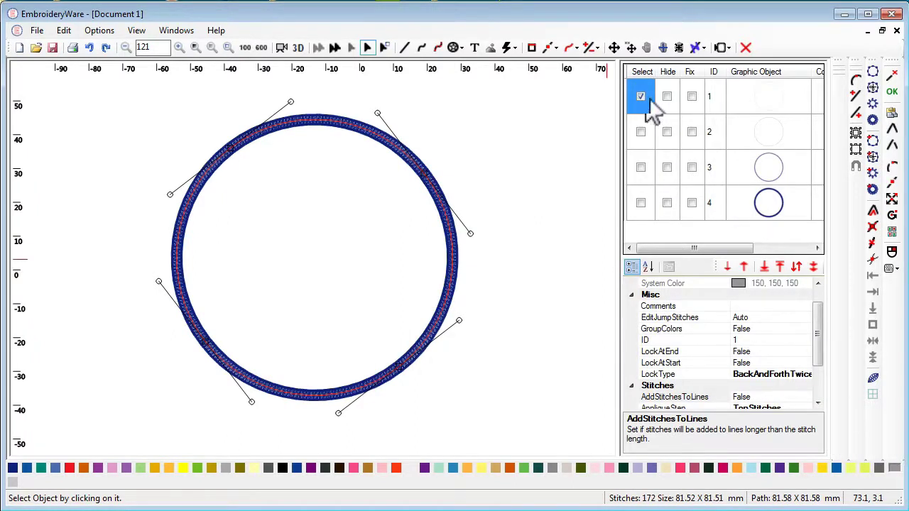
pyautogui.click(640, 132)
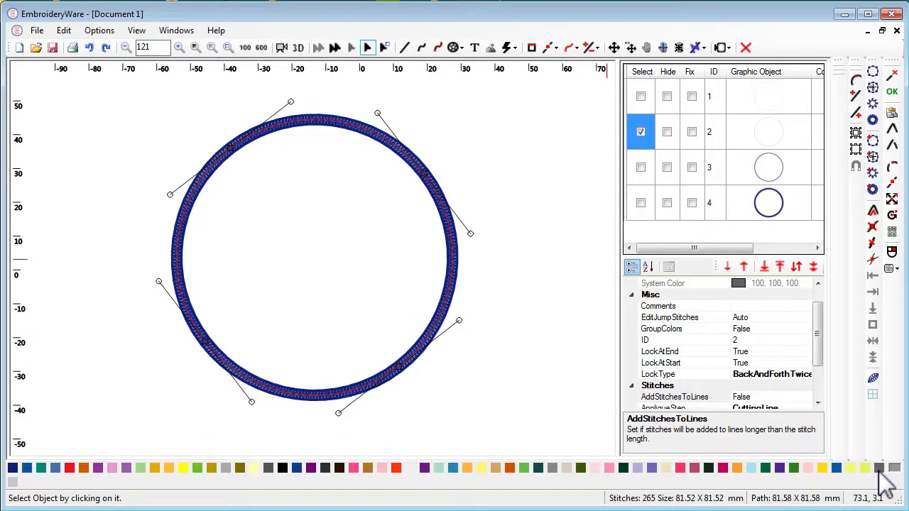
pyautogui.click(642, 134)
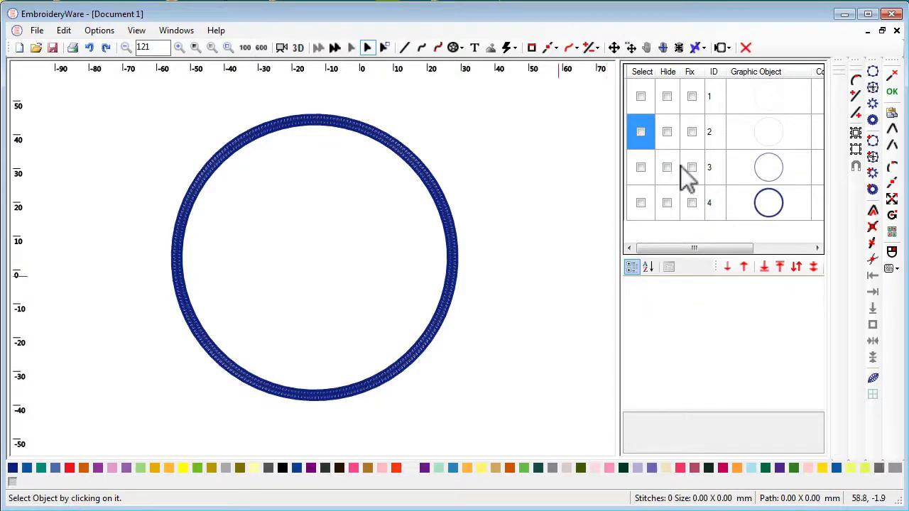
# - Set the top-stitch circle's thread colour to light grey, and recolour all four circles orange-red 254, 55, 15
pyautogui.click(641, 203)
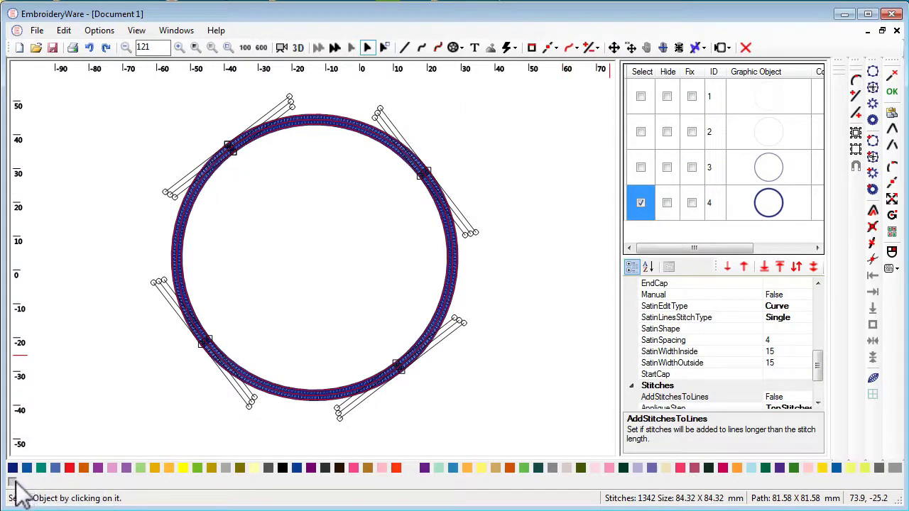
pyautogui.click(631, 200)
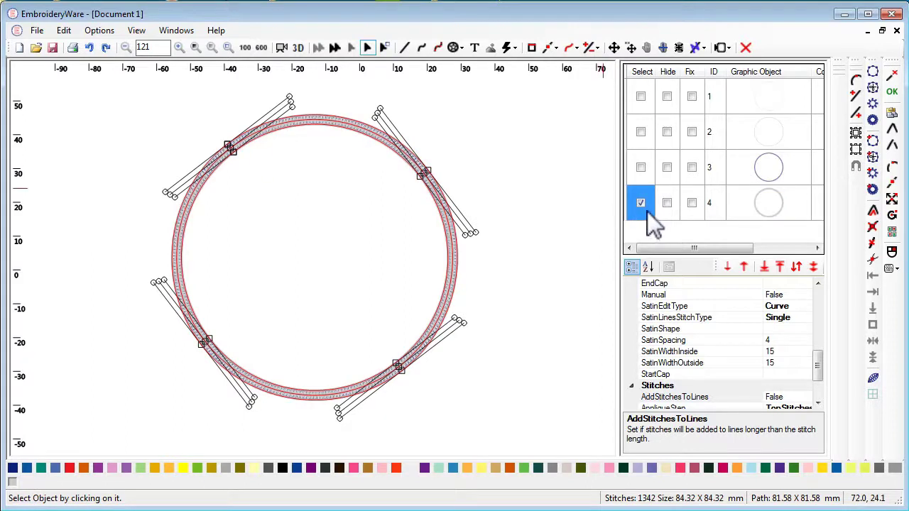
pyautogui.click(641, 204)
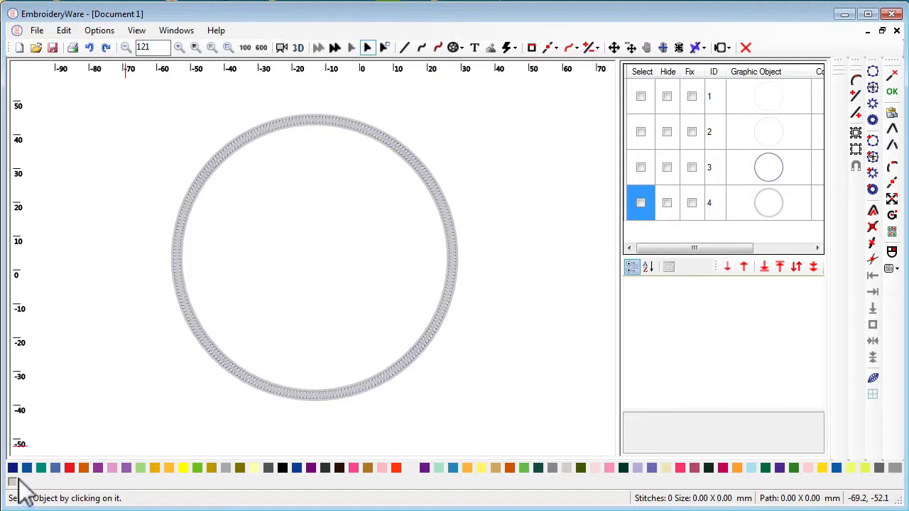
pyautogui.click(641, 69)
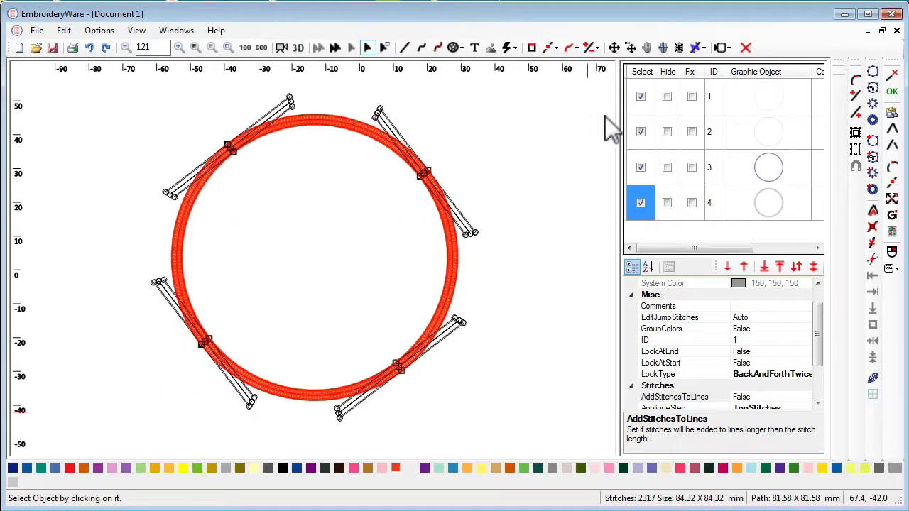
pyautogui.click(641, 71)
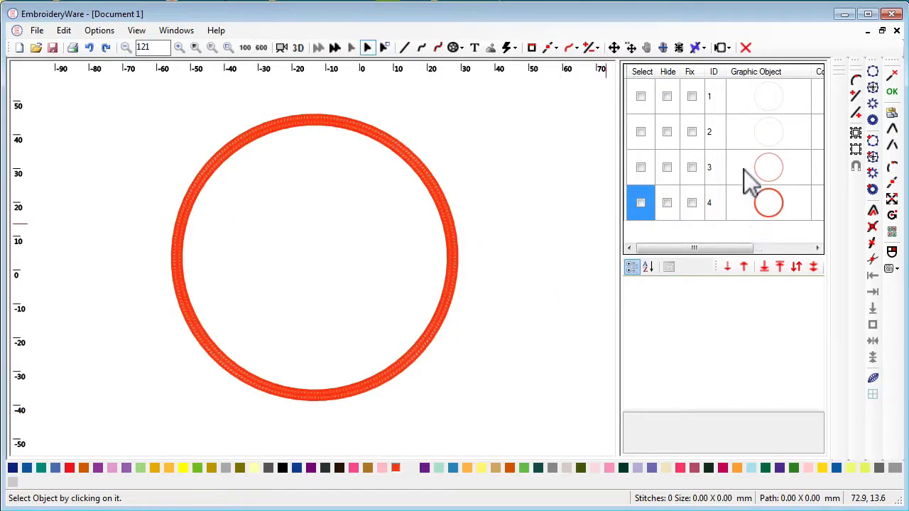
# - Check the AppliqueStep of the first two circles and turn the first circle into an appliqué placement line
pyautogui.click(641, 97)
pyautogui.click(821, 388)
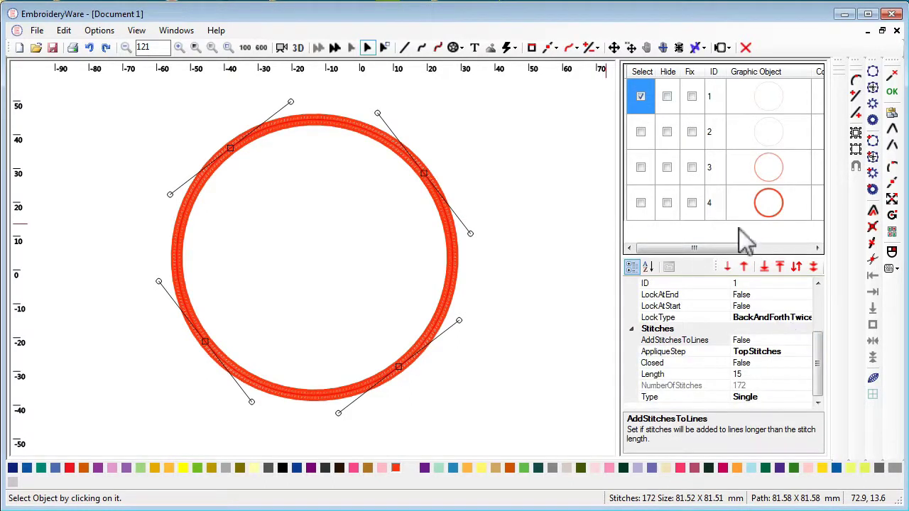
pyautogui.click(641, 100)
pyautogui.click(641, 130)
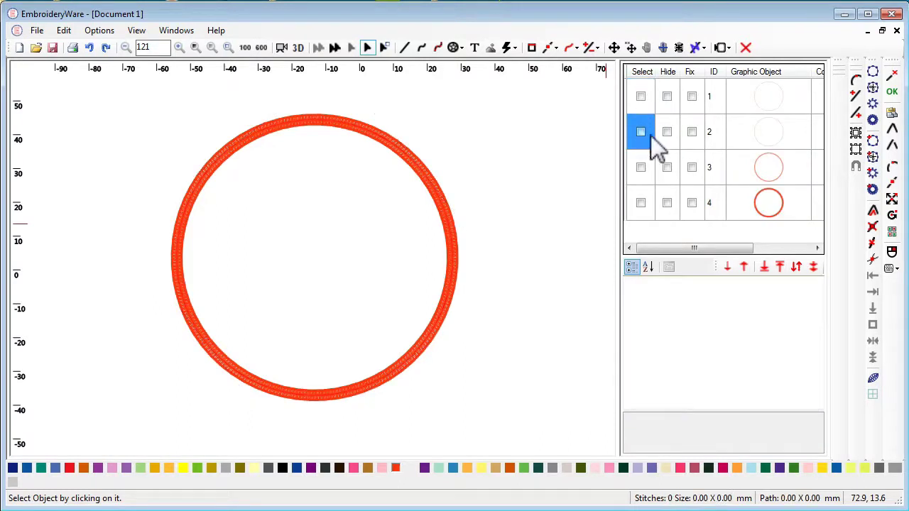
pyautogui.moveTo(817, 348); pyautogui.dragTo(820, 417)
pyautogui.click(641, 99)
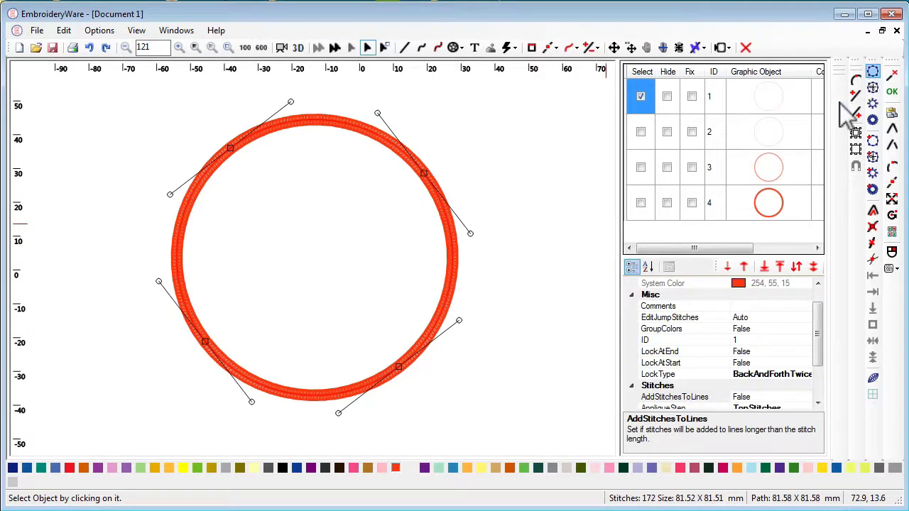
# - Recolour all four appliqué circles, including the new placement line, to red 237, 23, 31
pyautogui.click(641, 105)
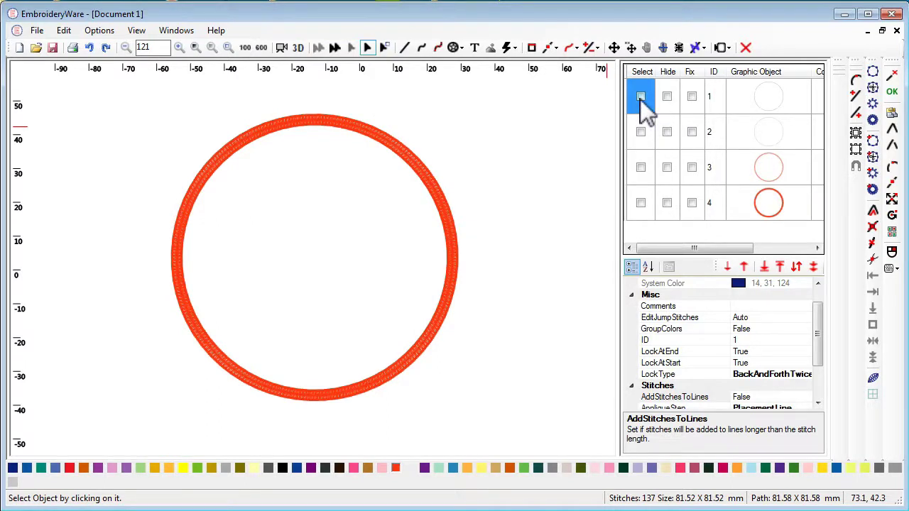
pyautogui.click(643, 132)
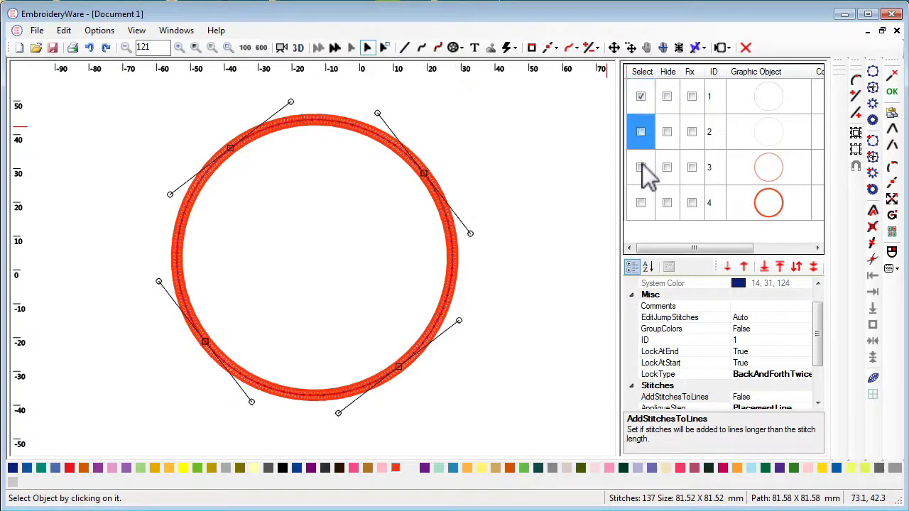
pyautogui.click(641, 203)
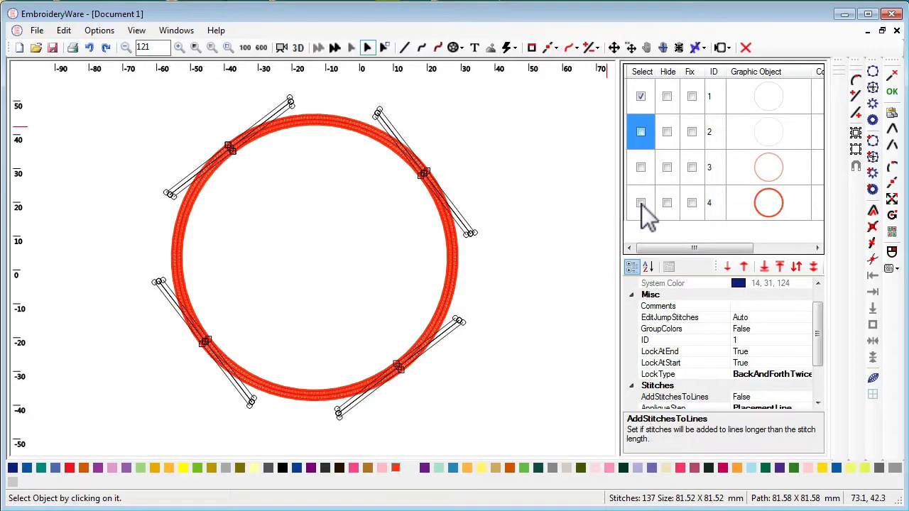
pyautogui.click(641, 202)
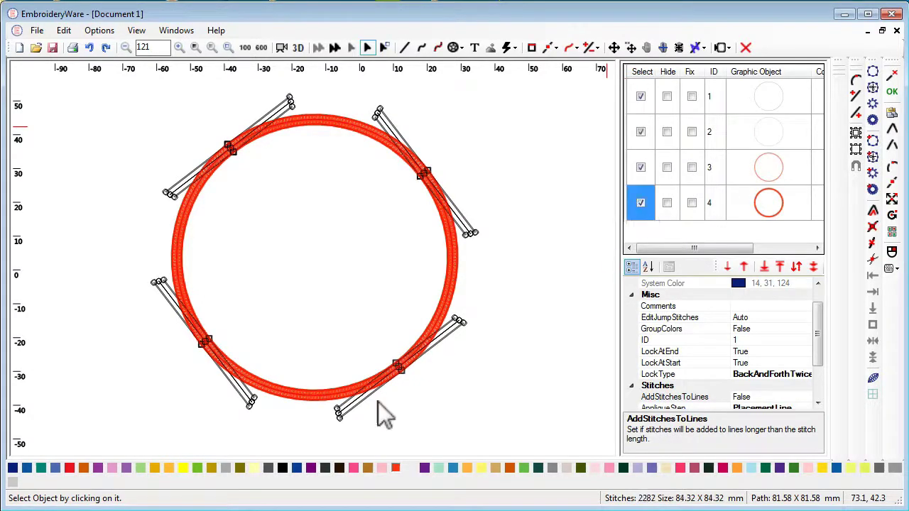
pyautogui.click(70, 469)
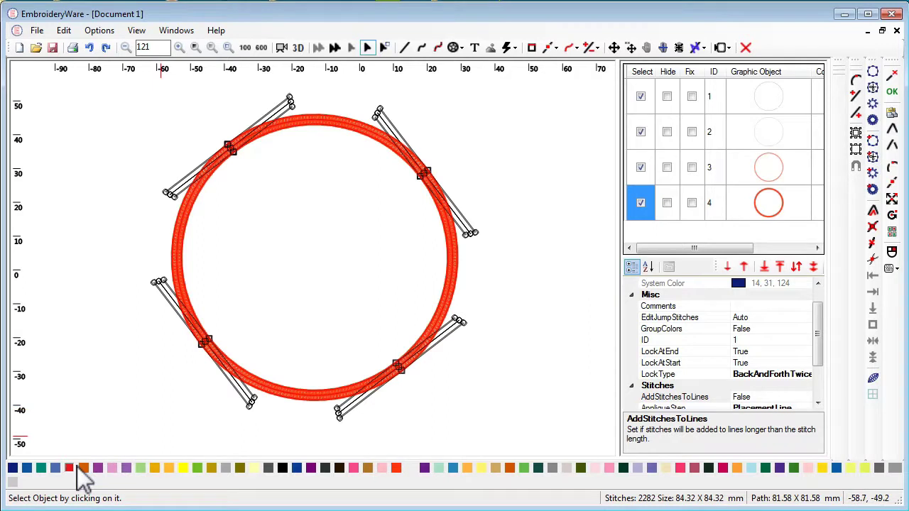
pyautogui.click(642, 71)
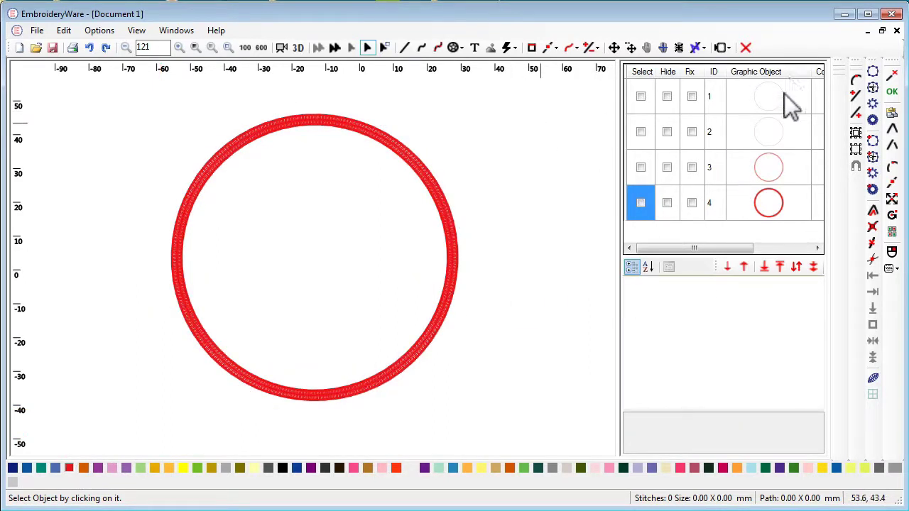
# - Delete all four appliqué circles from the design
pyautogui.click(641, 71)
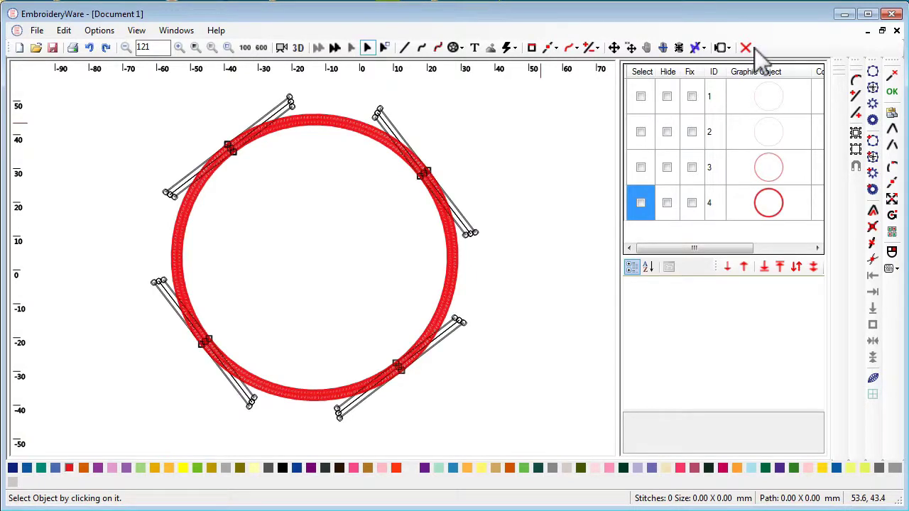
pyautogui.click(746, 48)
# - Draw a circle about 73 mm in diameter and convert it into the complete appliqué set in one operation
pyautogui.click(458, 50)
pyautogui.click(483, 64)
pyautogui.click(294, 135)
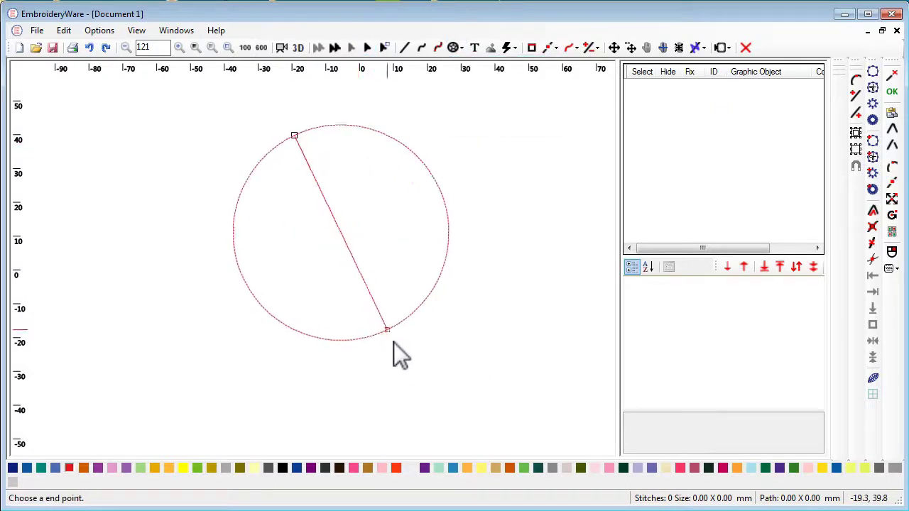
pyautogui.click(396, 360)
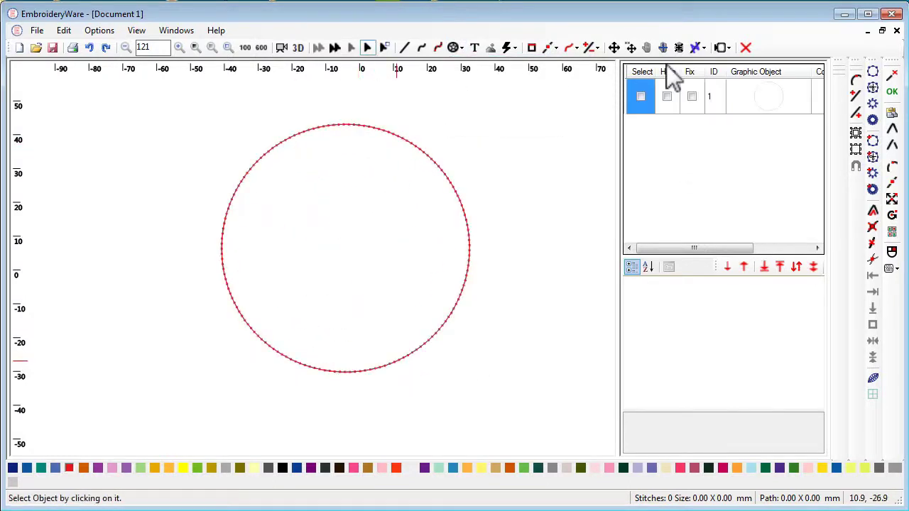
pyautogui.click(640, 97)
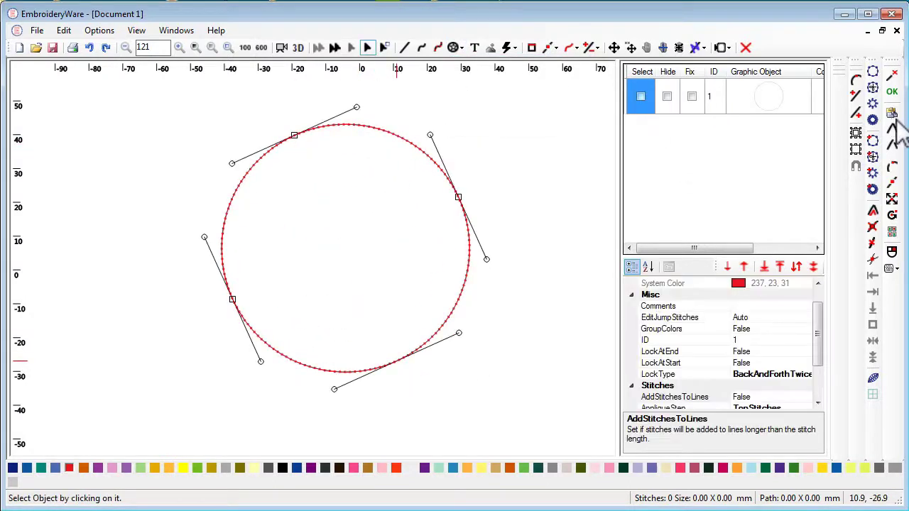
pyautogui.click(874, 197)
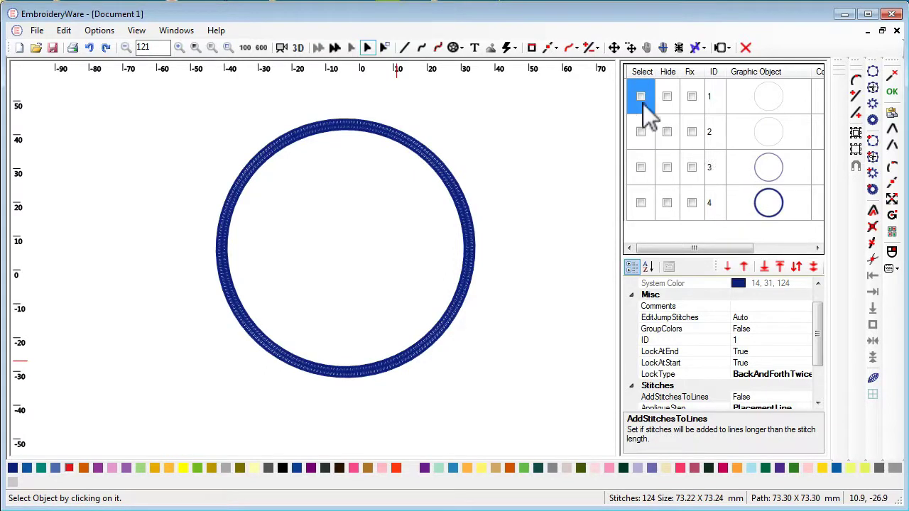
# - Clear every appliqué object from the design and import the image Scrnshot.jpg from the Desktop
pyautogui.click(640, 76)
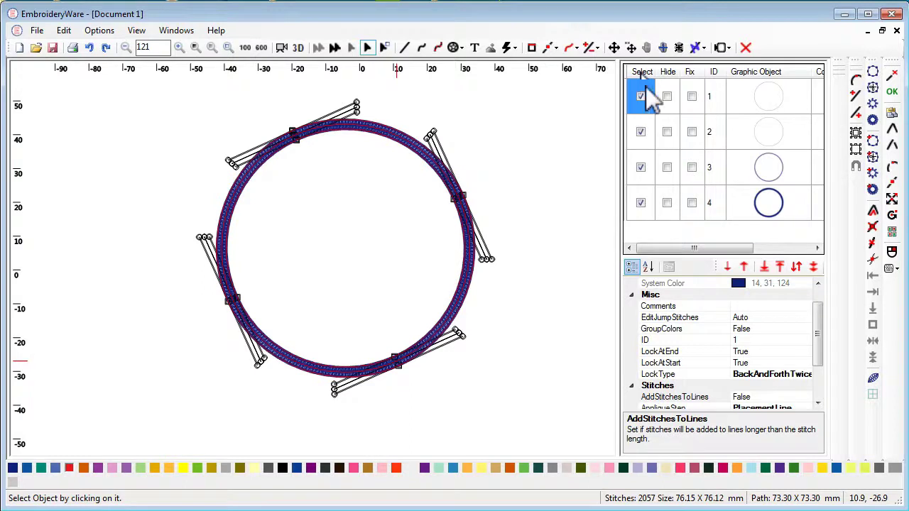
pyautogui.click(745, 48)
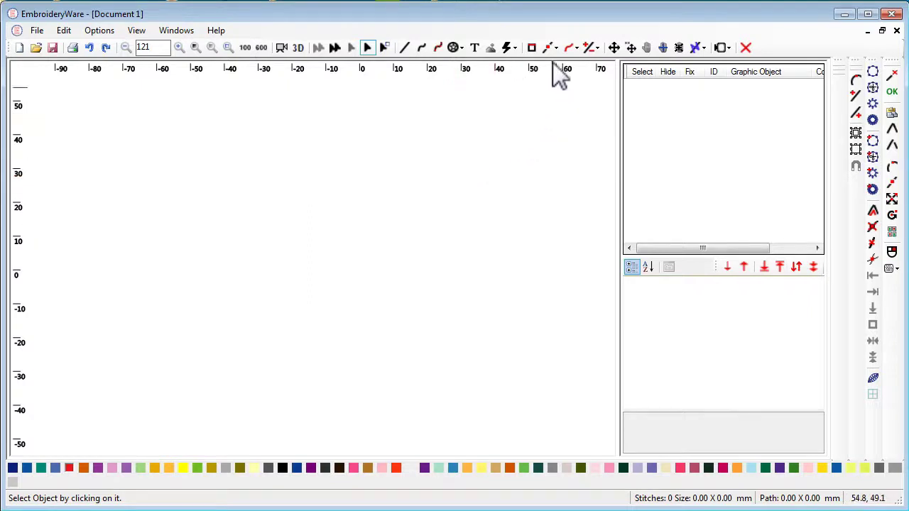
pyautogui.click(490, 49)
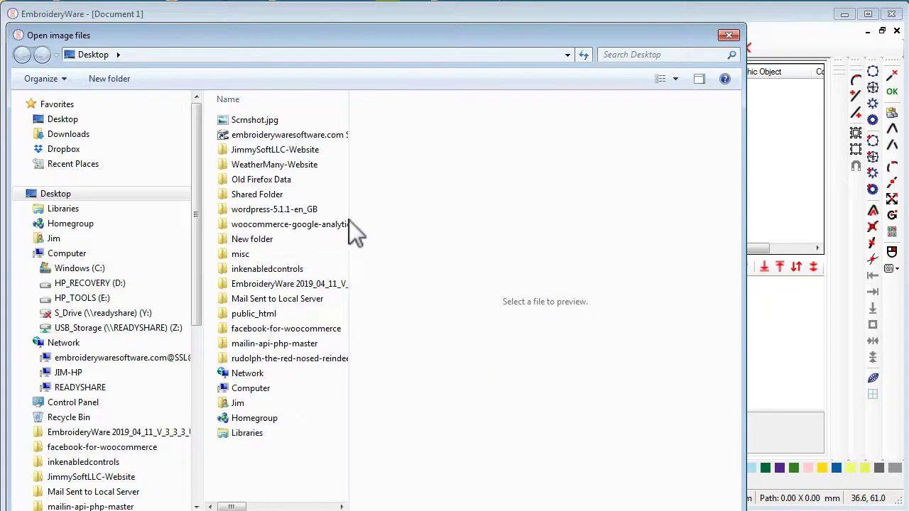
pyautogui.click(235, 119)
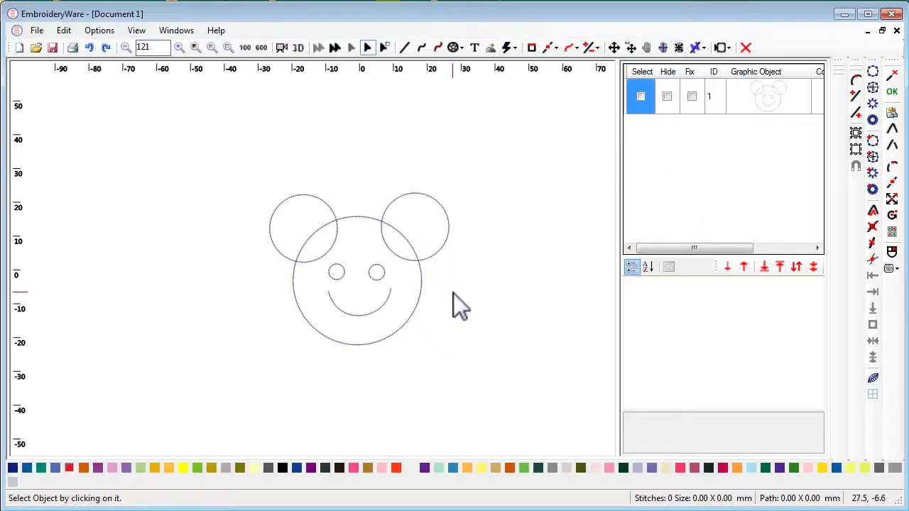
# - Show the grid behind the imported bear-face image
pyautogui.moveTo(412, 288)
pyautogui.mouseDown()
pyautogui.moveTo(313, 287)
pyautogui.moveTo(321, 289)
pyautogui.mouseUp()
pyautogui.click(872, 393)
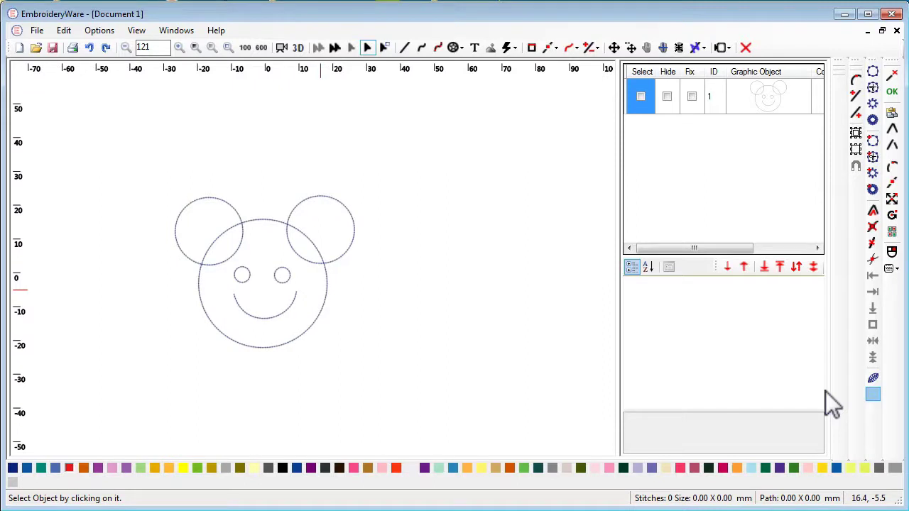
pyautogui.moveTo(477, 308); pyautogui.dragTo(504, 291)
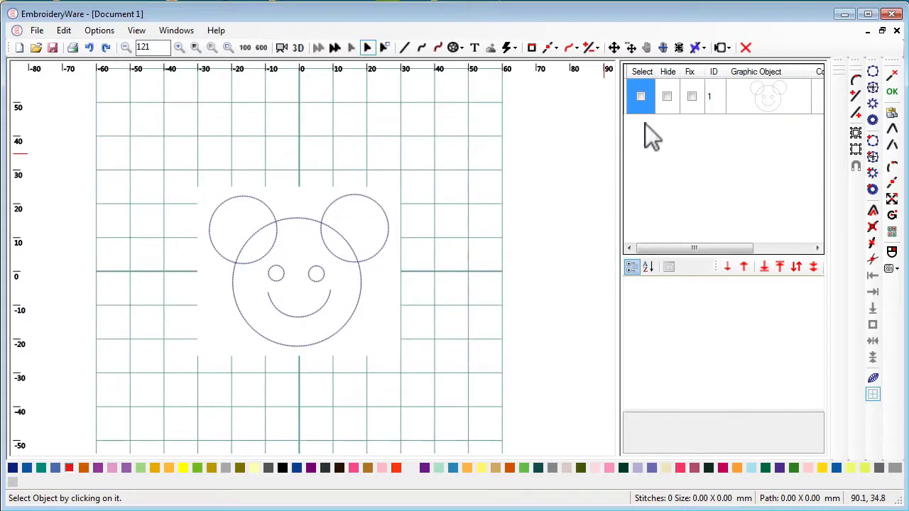
# - Enlarge the bear-face image proportionally about its centre to about 111 × 93 mm, keeping it within the grid
pyautogui.click(641, 96)
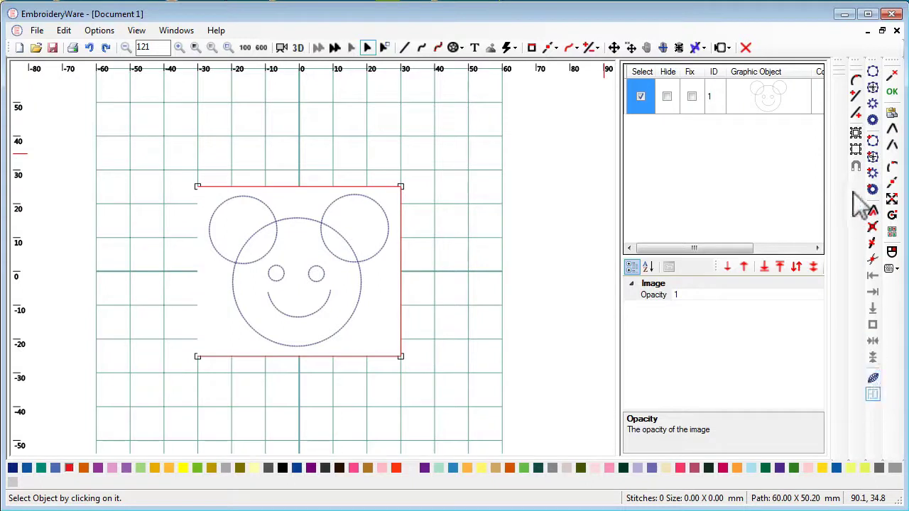
pyautogui.click(856, 150)
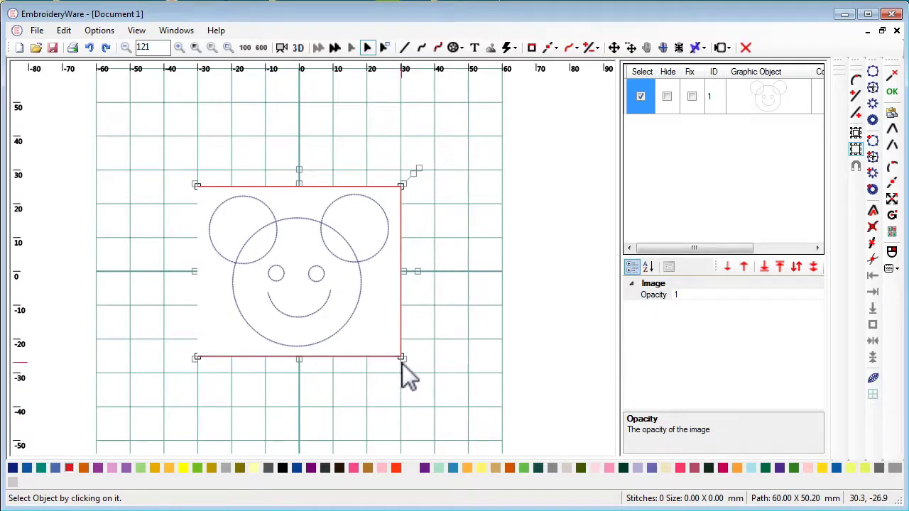
pyautogui.moveTo(405, 362); pyautogui.dragTo(526, 434)
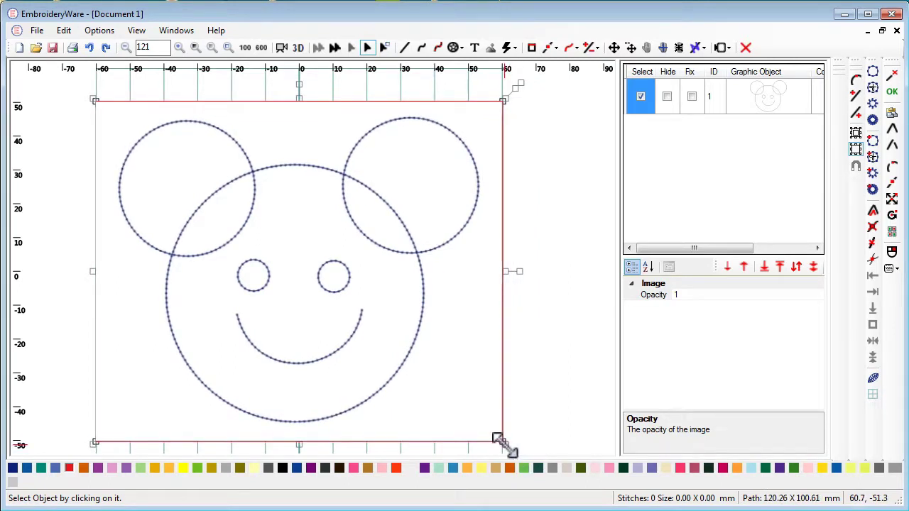
pyautogui.moveTo(502, 444); pyautogui.dragTo(481, 439)
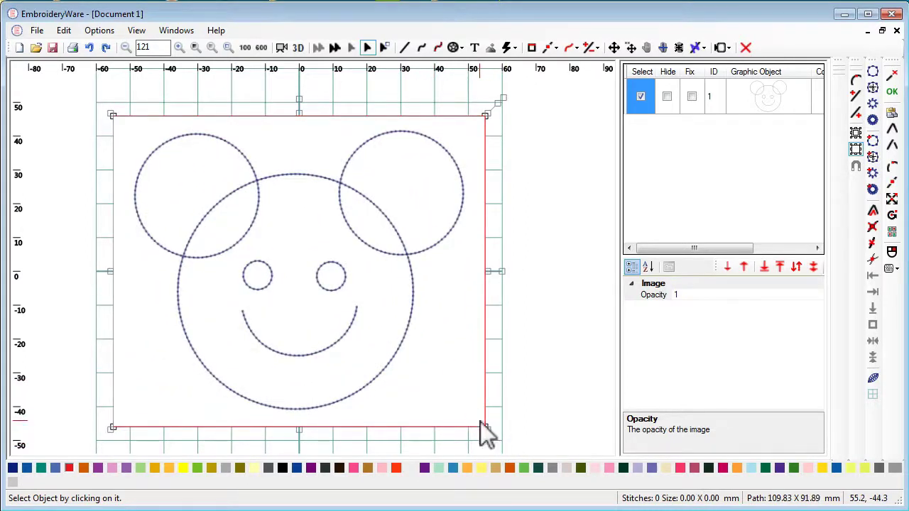
pyautogui.moveTo(488, 428)
pyautogui.mouseDown()
pyautogui.moveTo(387, 363)
pyautogui.moveTo(490, 430)
pyautogui.mouseUp()
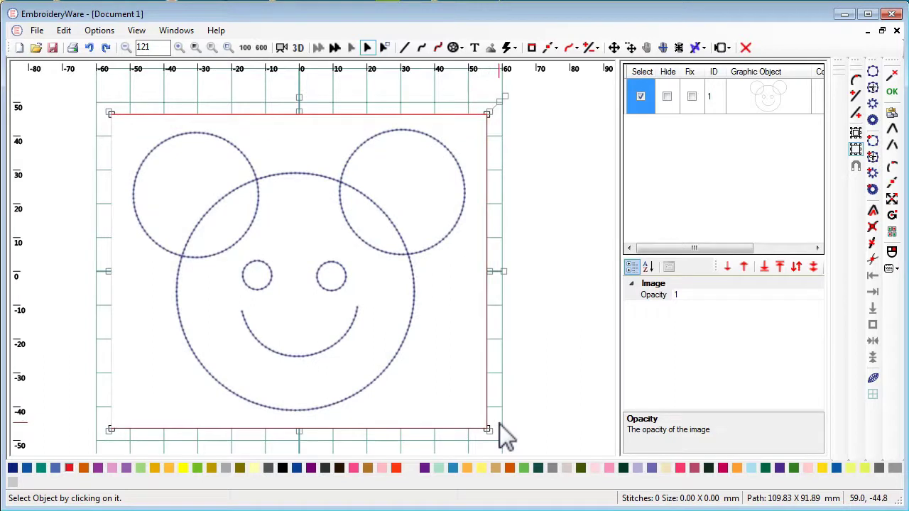
# - Set the bear-face image's opacity to 0.2 and shrink it to about 106 × 88 mm
pyautogui.click(683, 296)
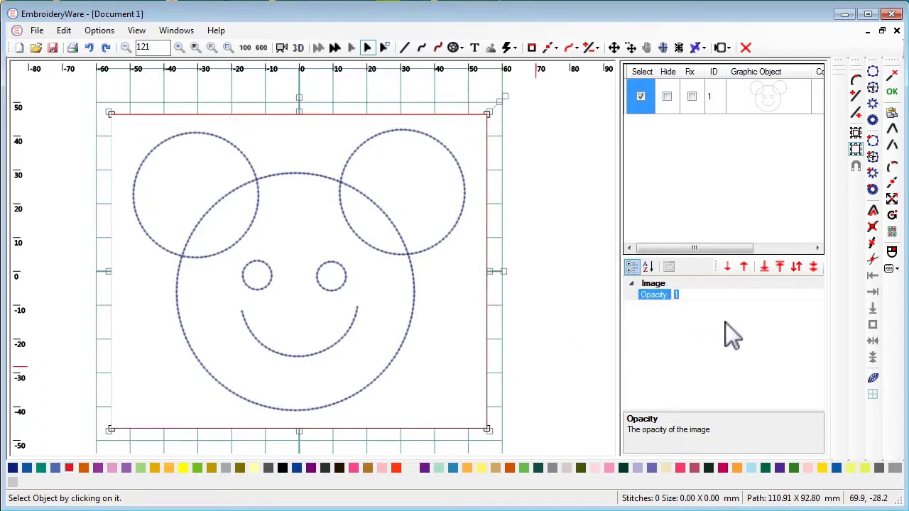
pyautogui.write('0.2')
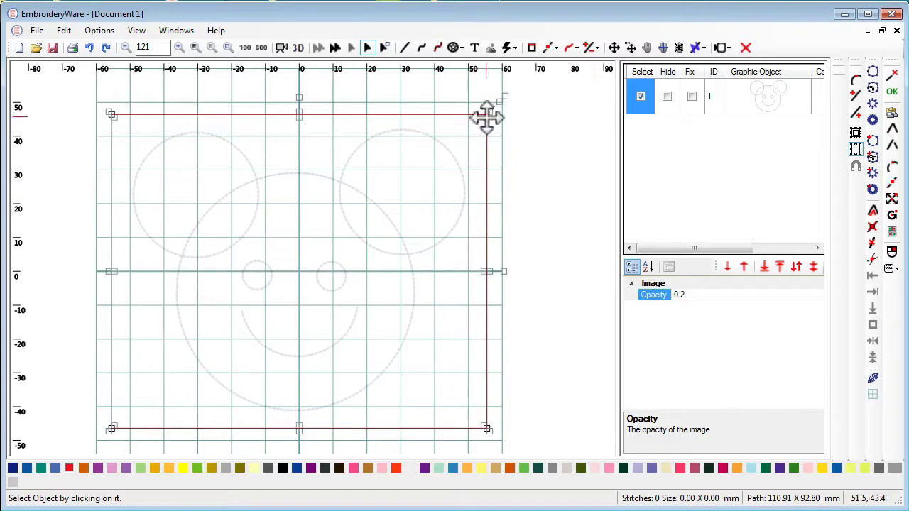
pyautogui.moveTo(487, 118); pyautogui.dragTo(495, 163)
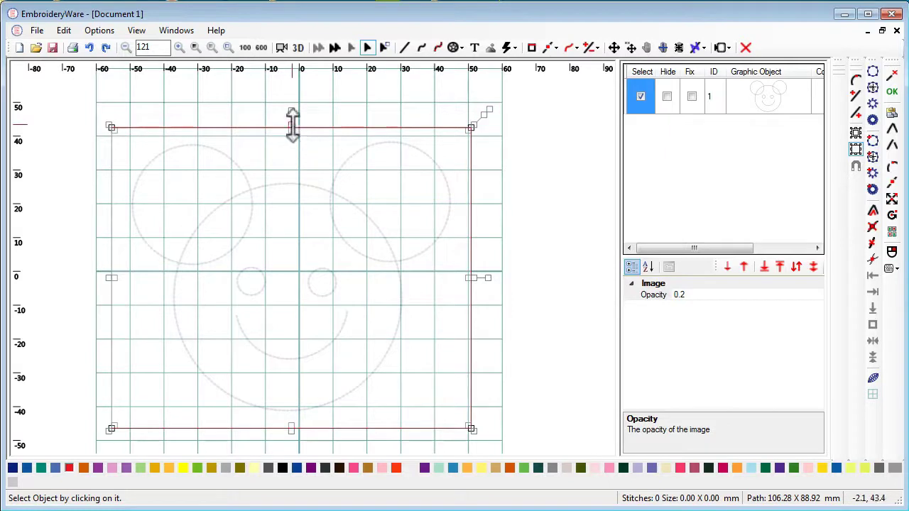
pyautogui.moveTo(292, 126)
pyautogui.mouseDown()
pyautogui.moveTo(294, 99)
pyautogui.moveTo(294, 219)
pyautogui.moveTo(297, 93)
pyautogui.moveTo(297, 127)
pyautogui.mouseUp()
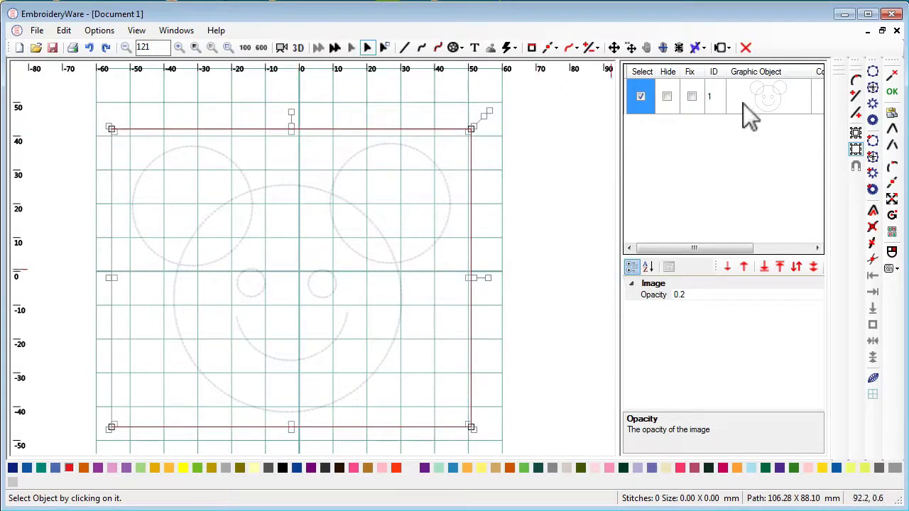
# - Hide the grid and set the bear-face image's opacity to 0.4
pyautogui.click(869, 396)
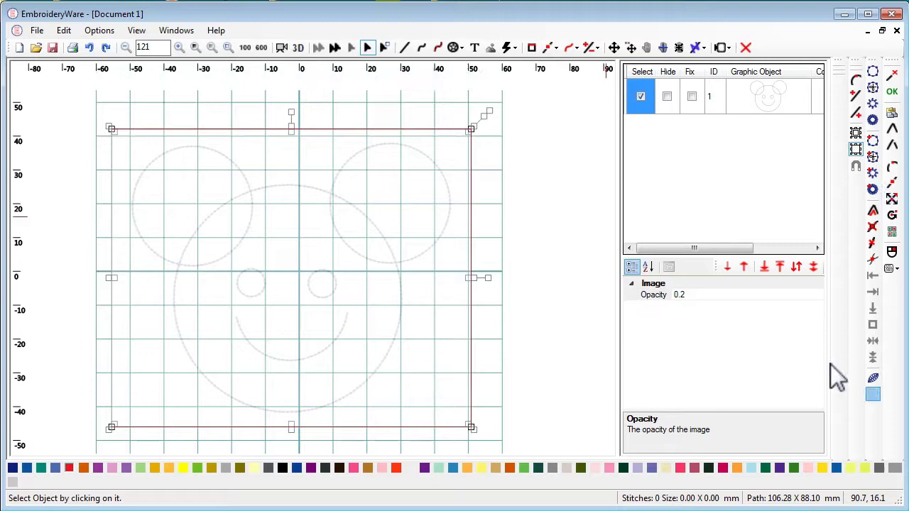
pyautogui.moveTo(504, 231); pyautogui.dragTo(508, 220)
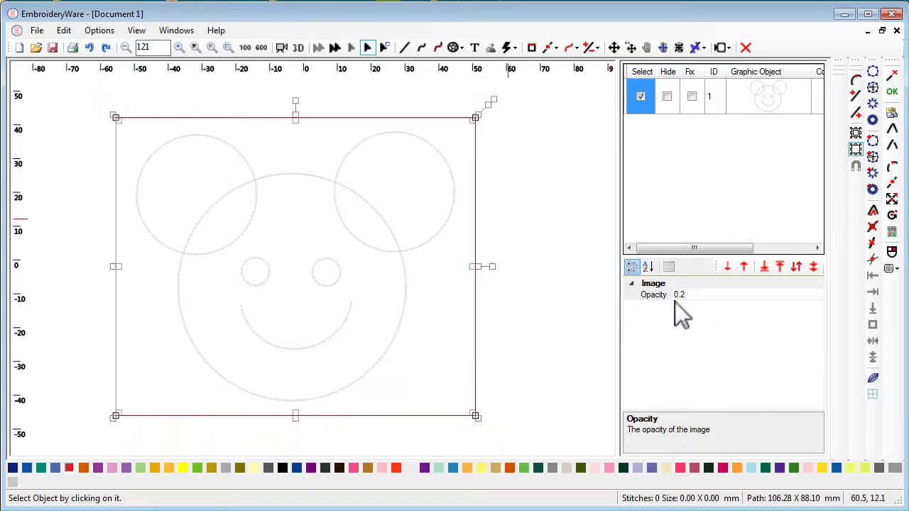
pyautogui.click(712, 297)
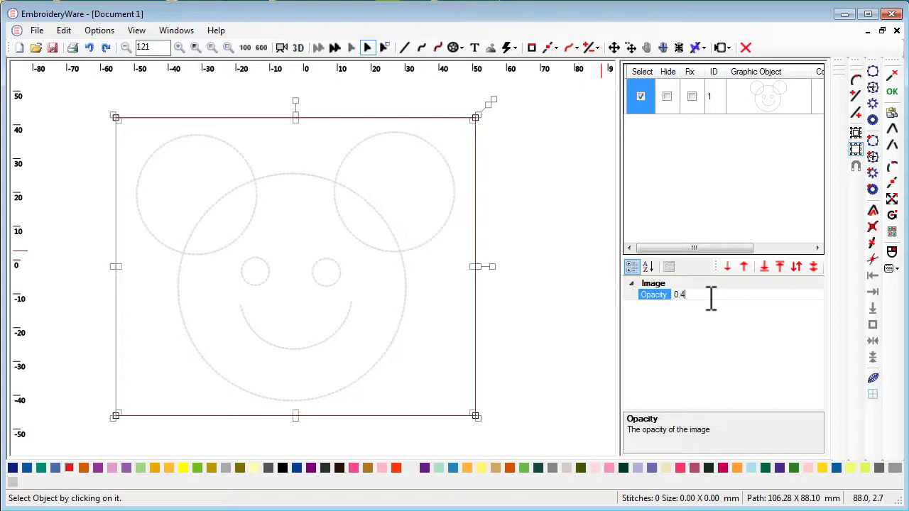
pyautogui.press('Return')
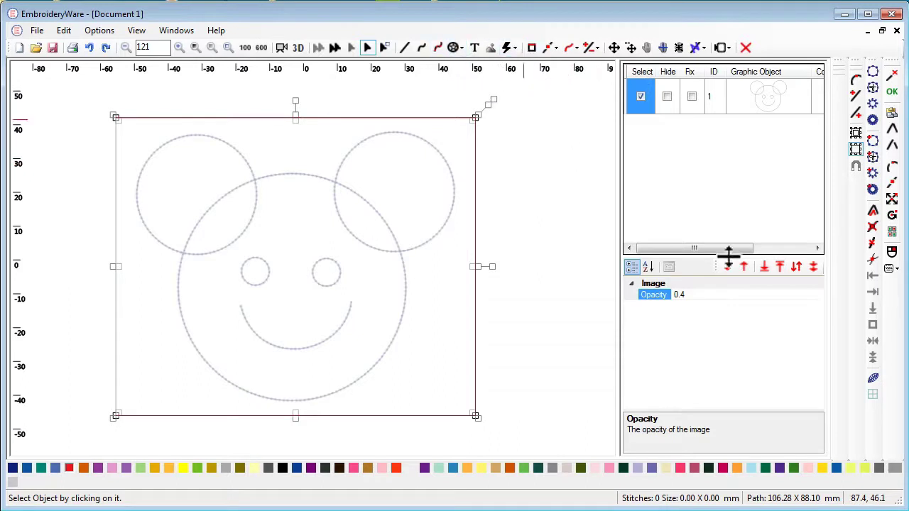
# - Turn off the image's transform handles and trace the bear's left-hand ear with a circle about 35 mm in diameter
pyautogui.click(856, 150)
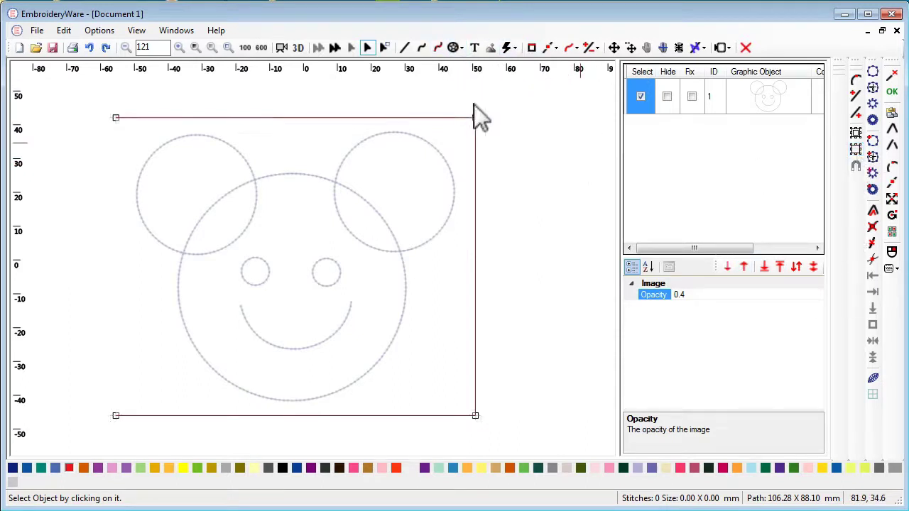
pyautogui.click(459, 48)
pyautogui.click(477, 63)
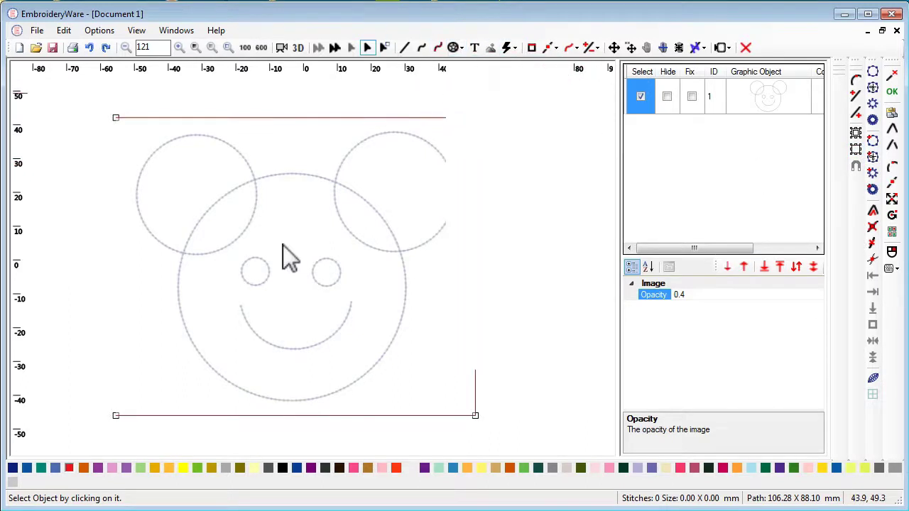
pyautogui.click(238, 239)
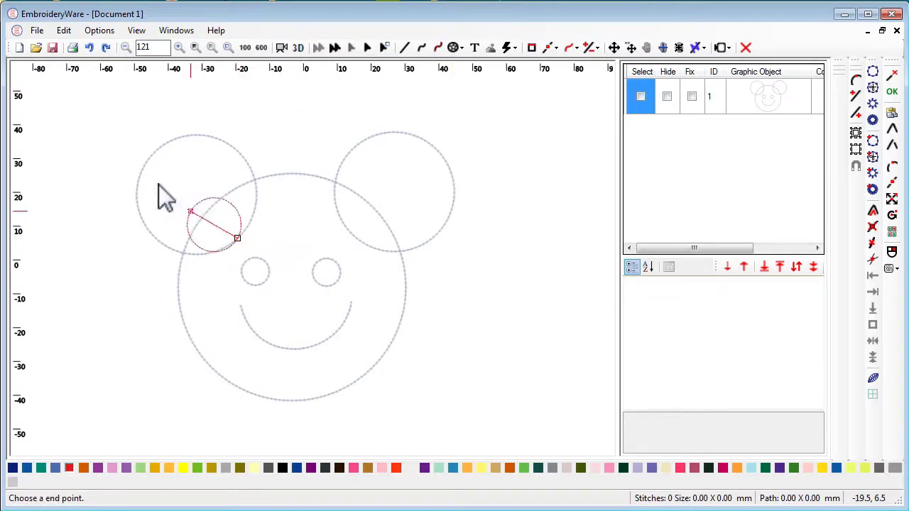
pyautogui.click(156, 151)
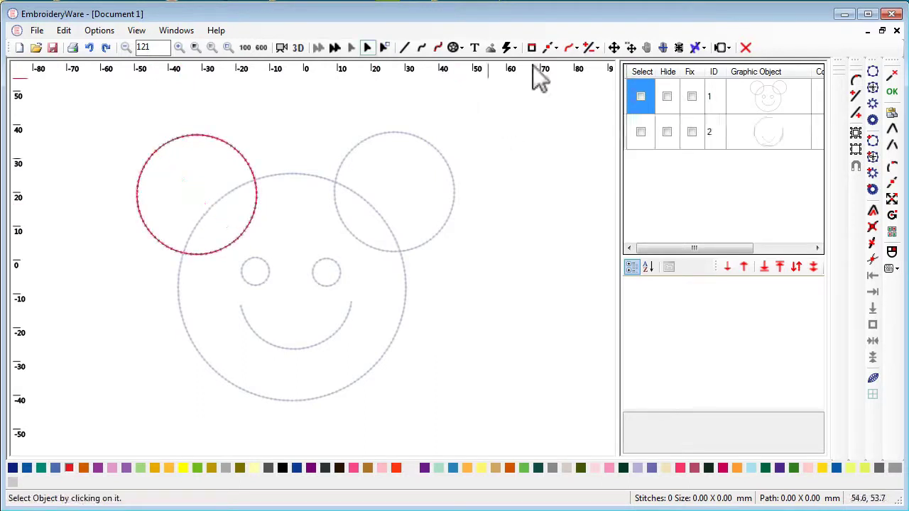
# - Trace the bear's right-hand ear with a circle about 35 mm in diameter
pyautogui.click(457, 50)
pyautogui.click(457, 65)
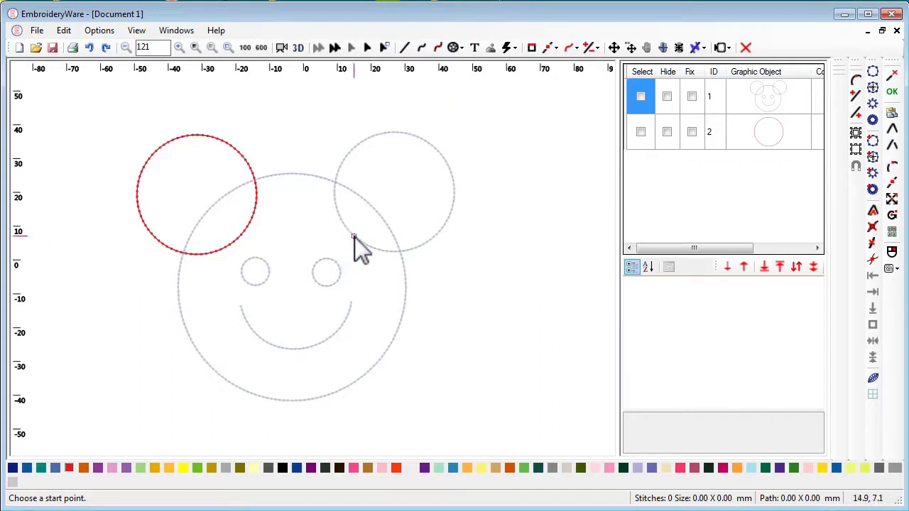
pyautogui.click(353, 236)
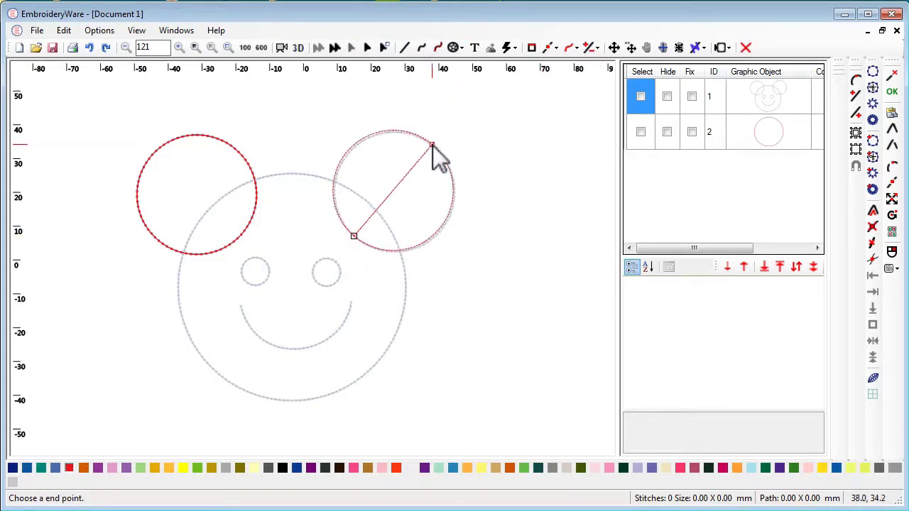
pyautogui.click(433, 145)
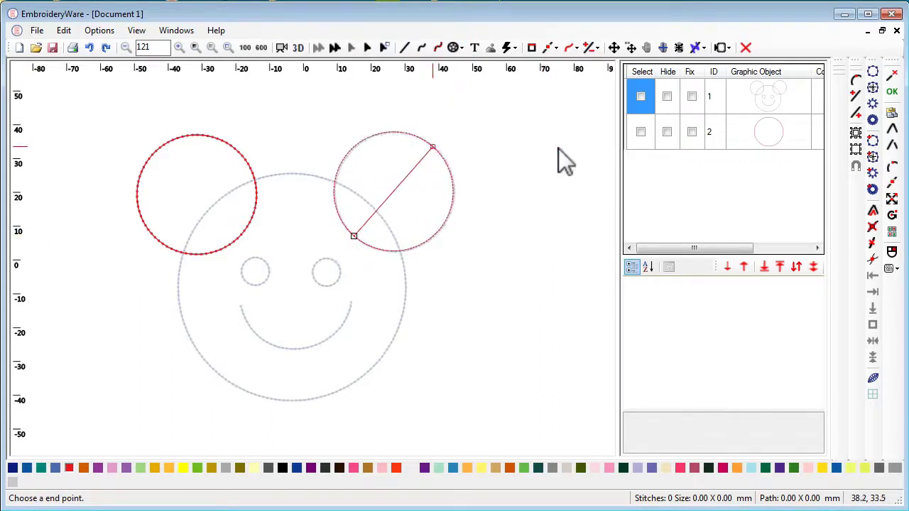
# - Turn on the stitch start/stop markers and trace the bear's head outline with a circle about 67 mm in diameter
pyautogui.click(697, 48)
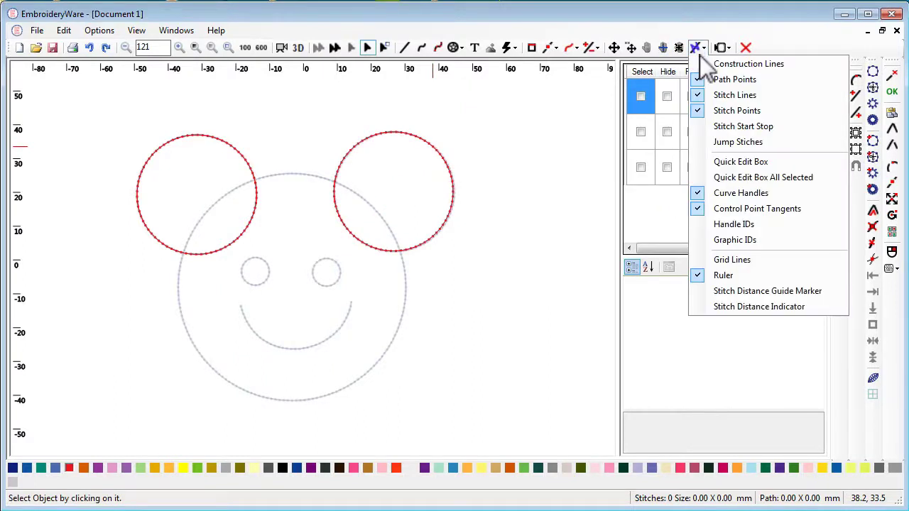
pyautogui.click(706, 129)
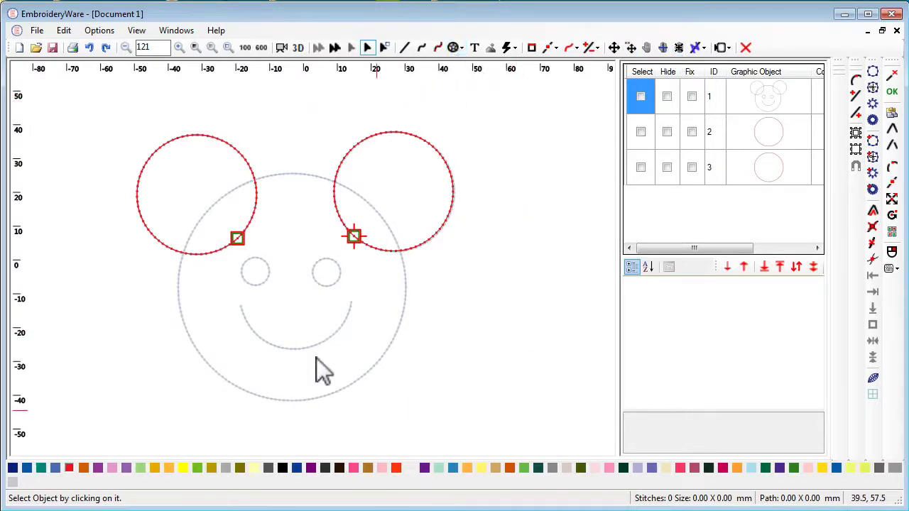
pyautogui.click(457, 48)
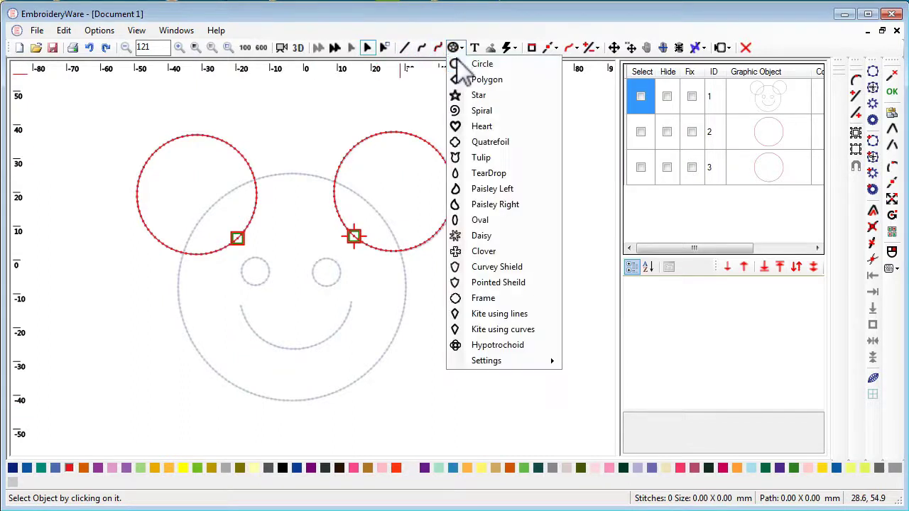
pyautogui.click(457, 66)
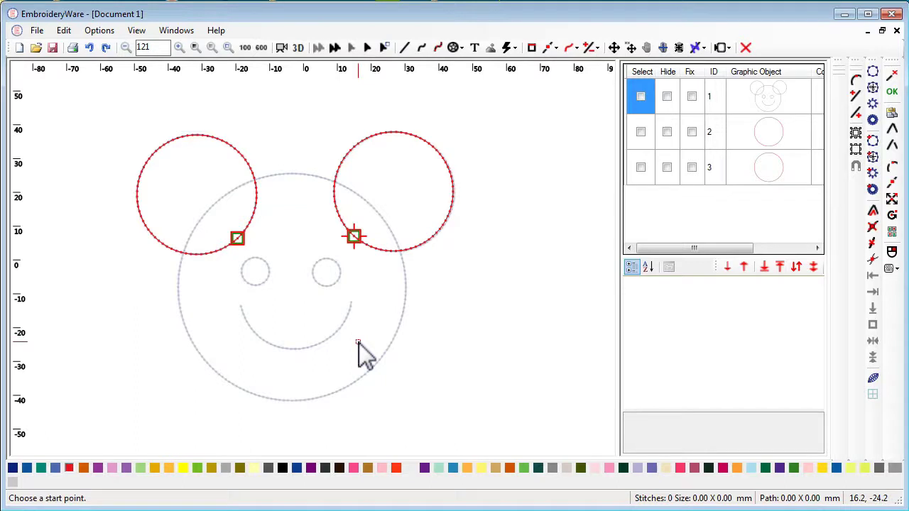
pyautogui.click(399, 251)
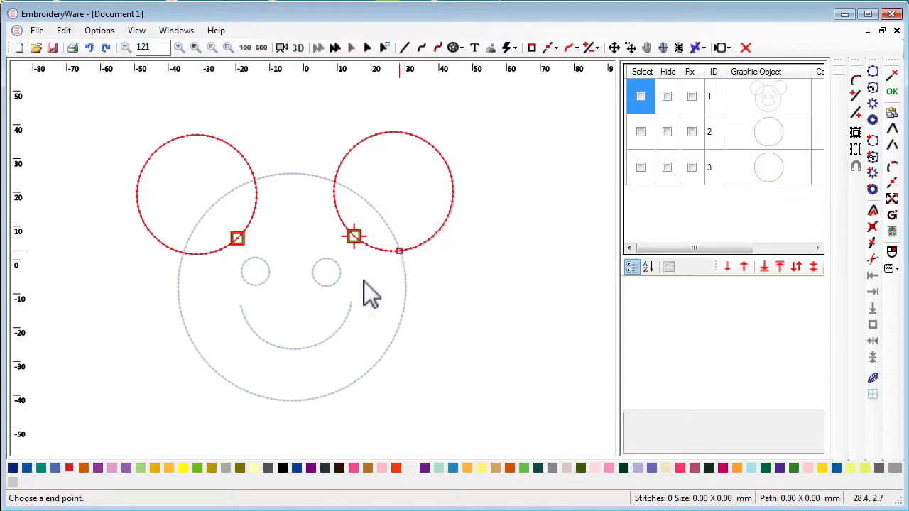
pyautogui.click(189, 326)
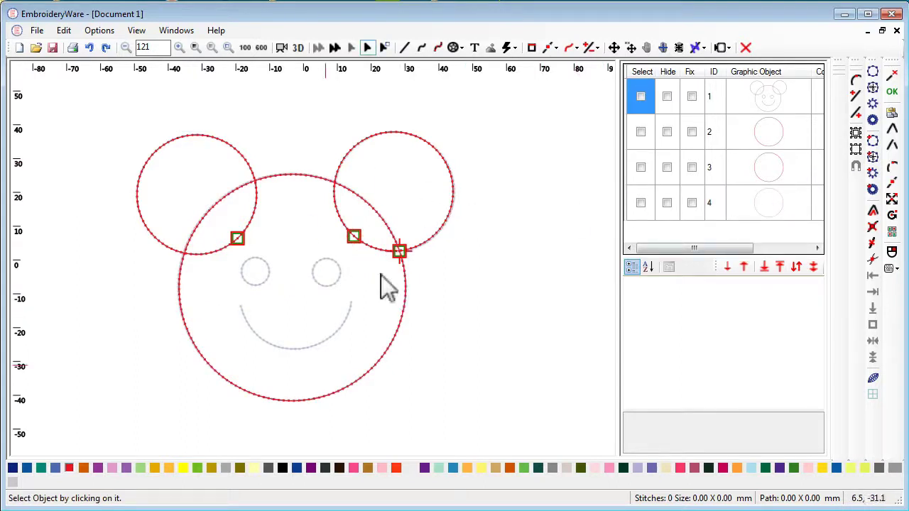
# - Trace both of the bear's eyes with circles about 8 mm in diameter
pyautogui.click(460, 47)
pyautogui.click(461, 68)
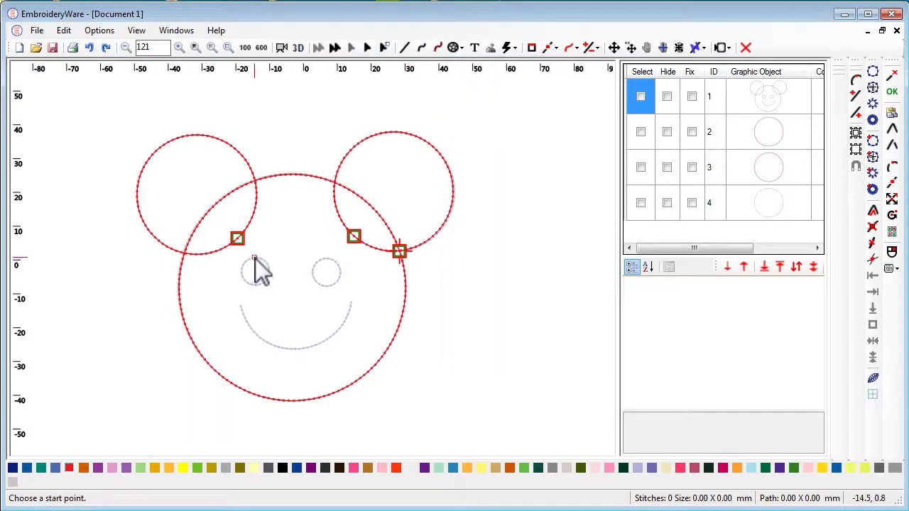
pyautogui.click(254, 288)
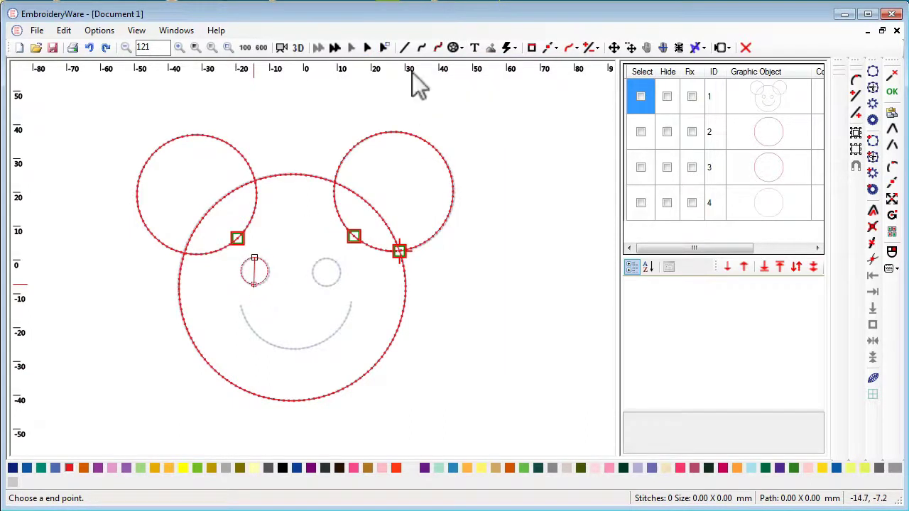
pyautogui.click(461, 48)
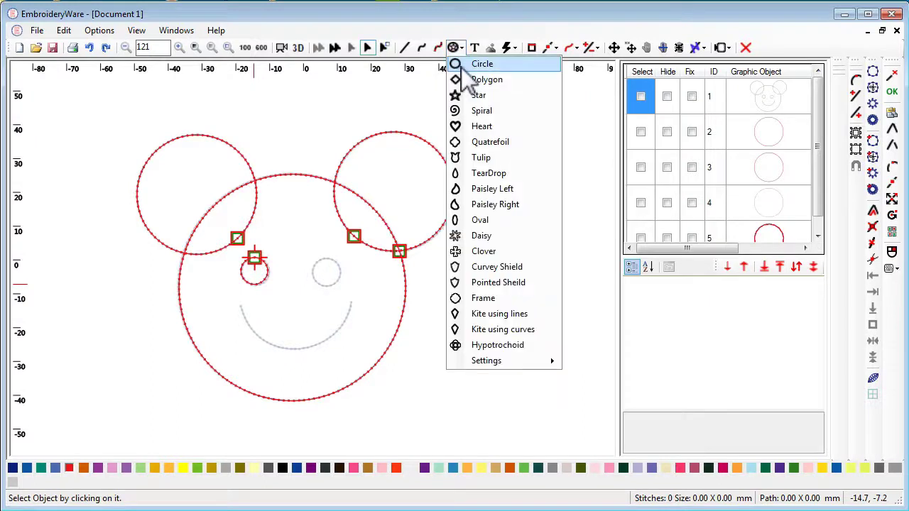
pyautogui.click(477, 63)
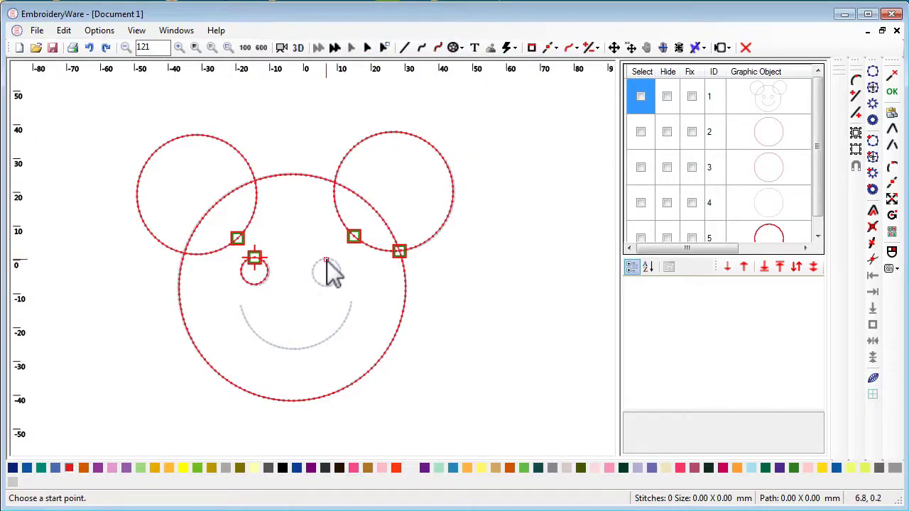
pyautogui.click(325, 258)
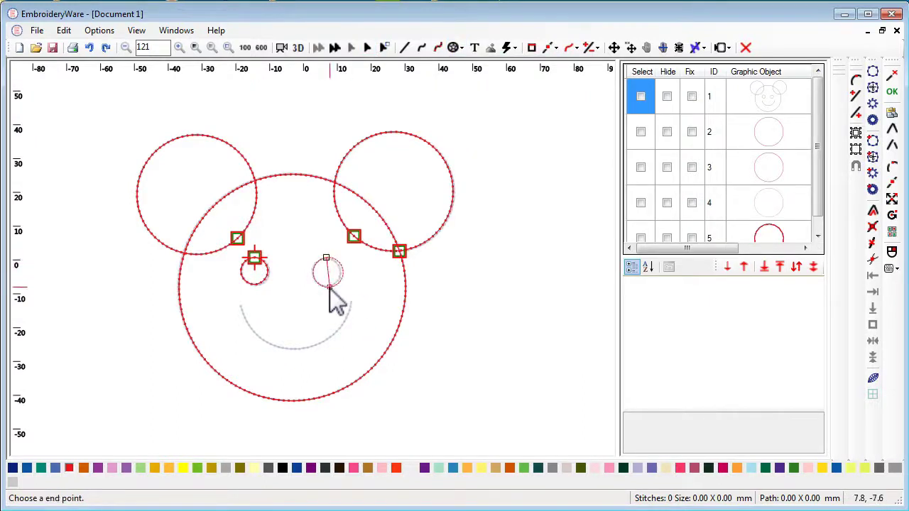
pyautogui.click(326, 288)
# - Draw a single curve about 33 × 9 mm between the two ends of the bear's smile and end the drawing
pyautogui.click(422, 48)
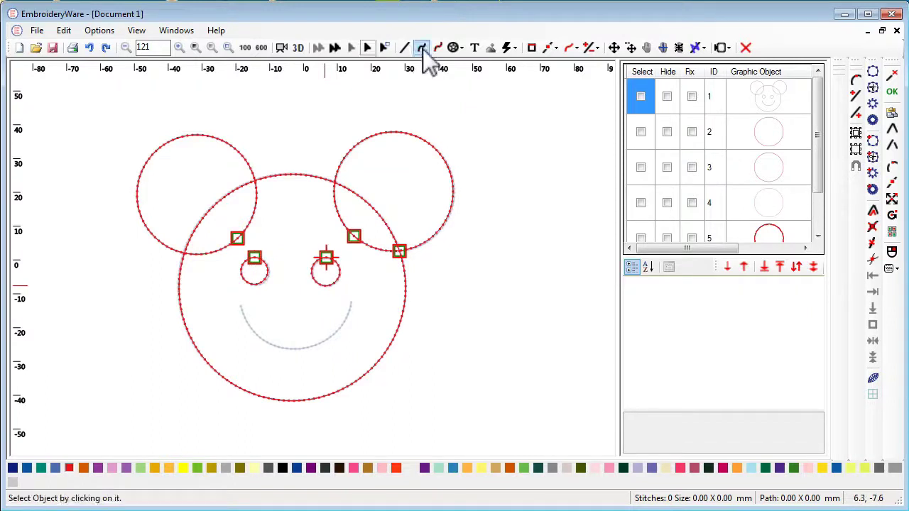
pyautogui.click(240, 307)
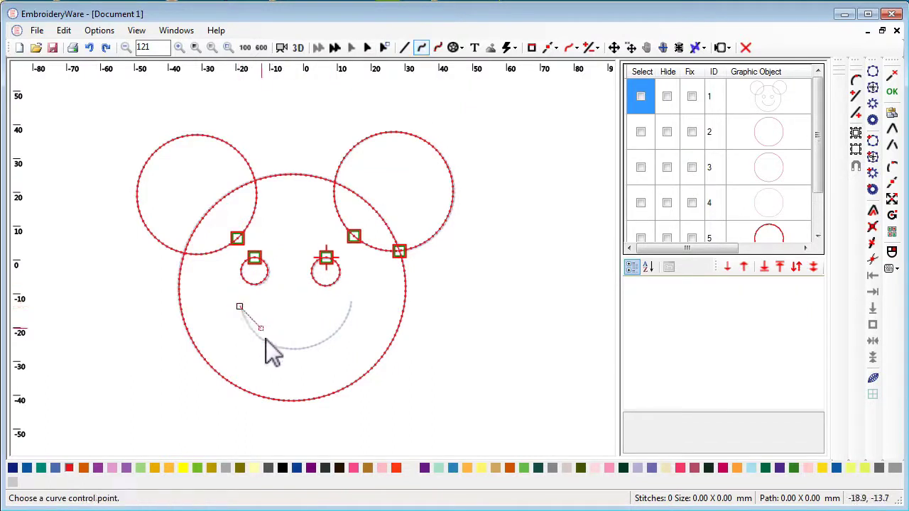
pyautogui.click(268, 344)
pyautogui.click(326, 345)
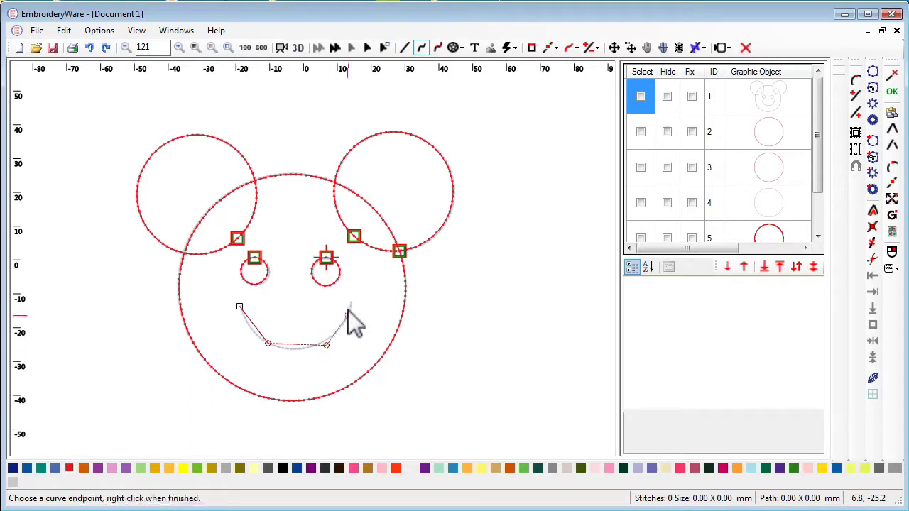
pyautogui.click(352, 304)
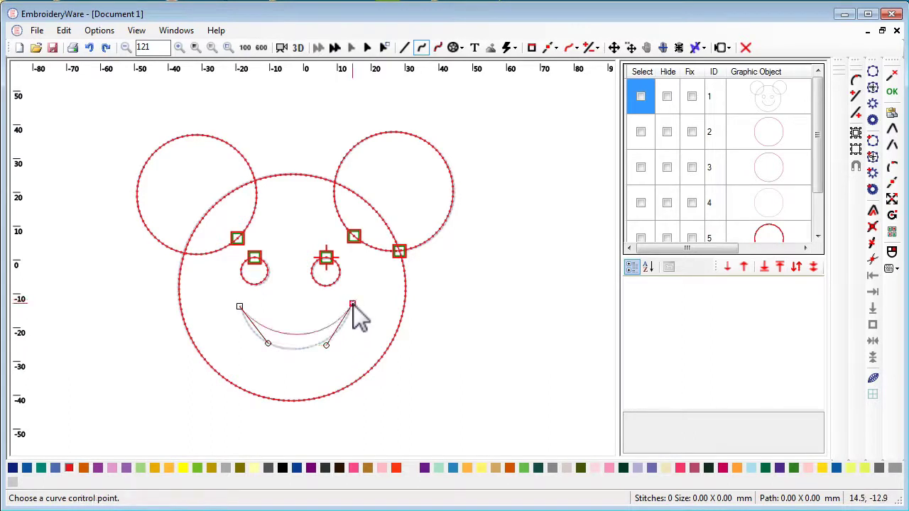
pyautogui.rightClick(374, 310)
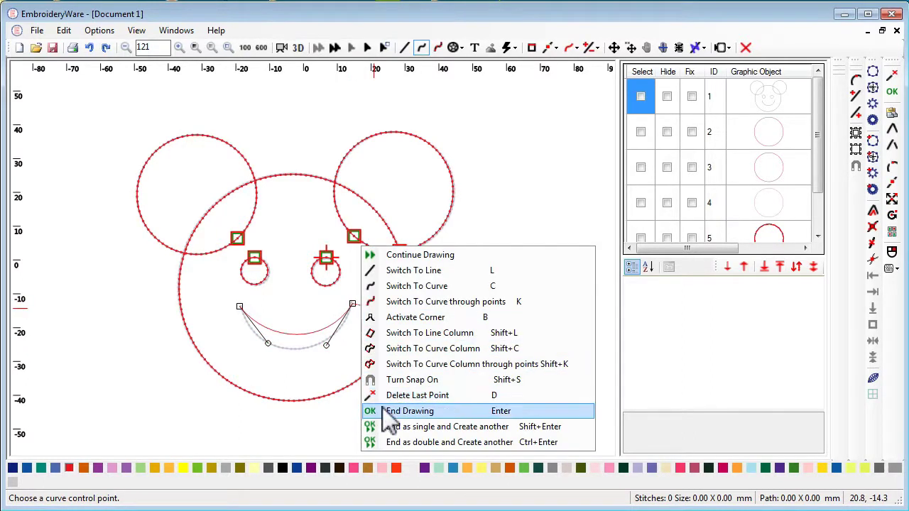
pyautogui.click(382, 407)
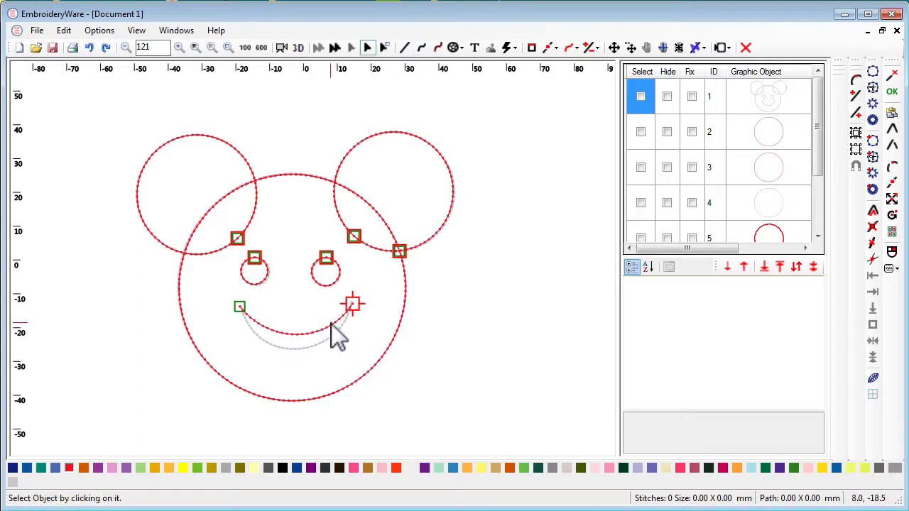
# - Reshape the smile curve to follow the traced mouth by moving both of its control points, making it about 33 × 14 mm
pyautogui.click(337, 339)
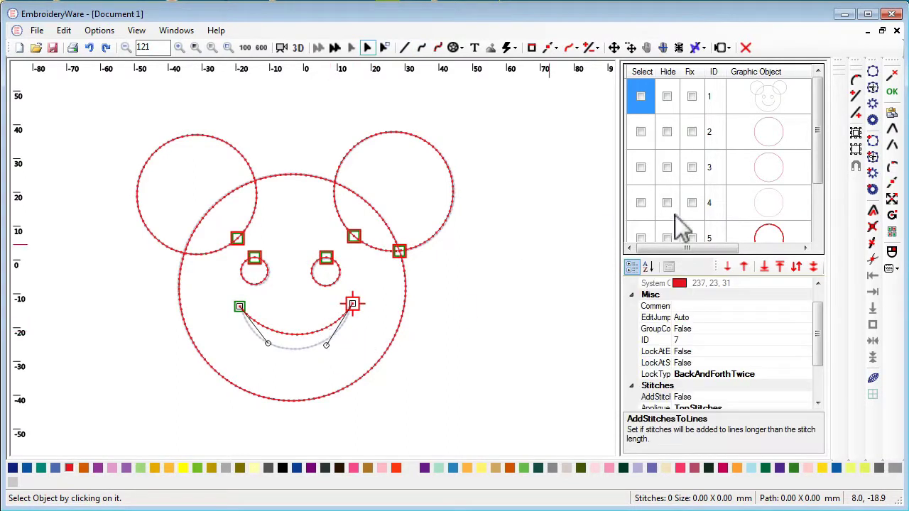
pyautogui.click(894, 183)
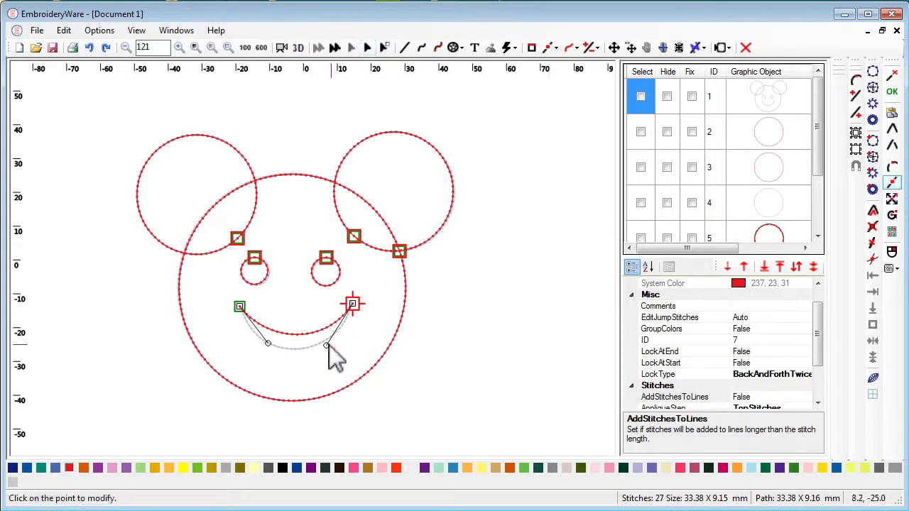
pyautogui.click(326, 344)
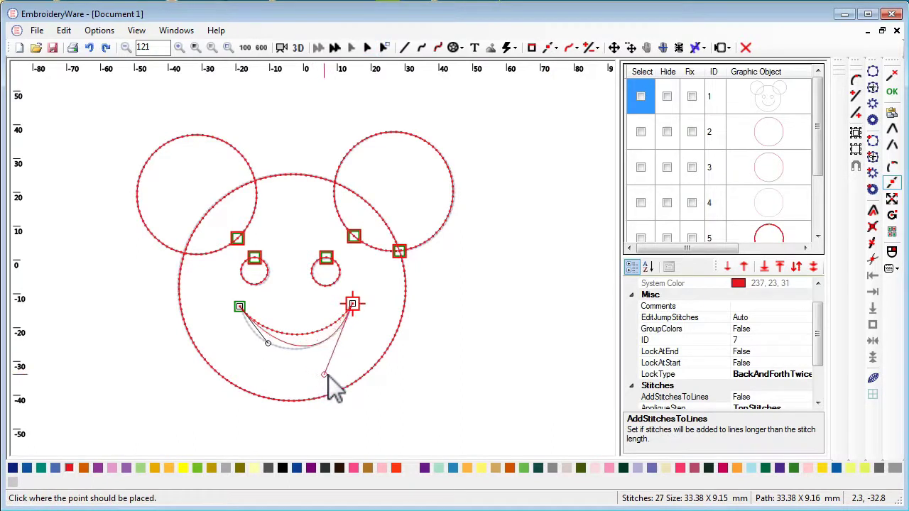
pyautogui.click(327, 375)
pyautogui.click(268, 344)
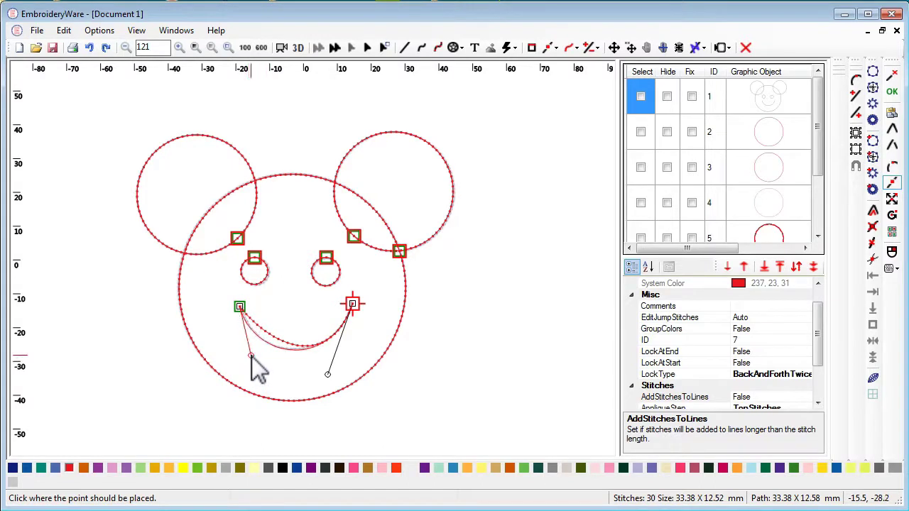
pyautogui.click(250, 354)
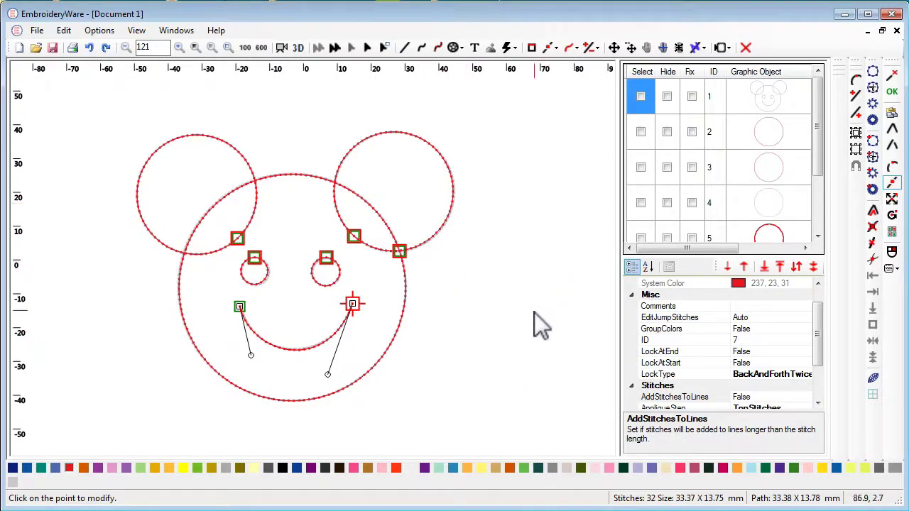
# - Enlarge the object list to show the comments and label the right-hand ear circle "right ear"
pyautogui.moveTo(656, 257); pyautogui.dragTo(661, 307)
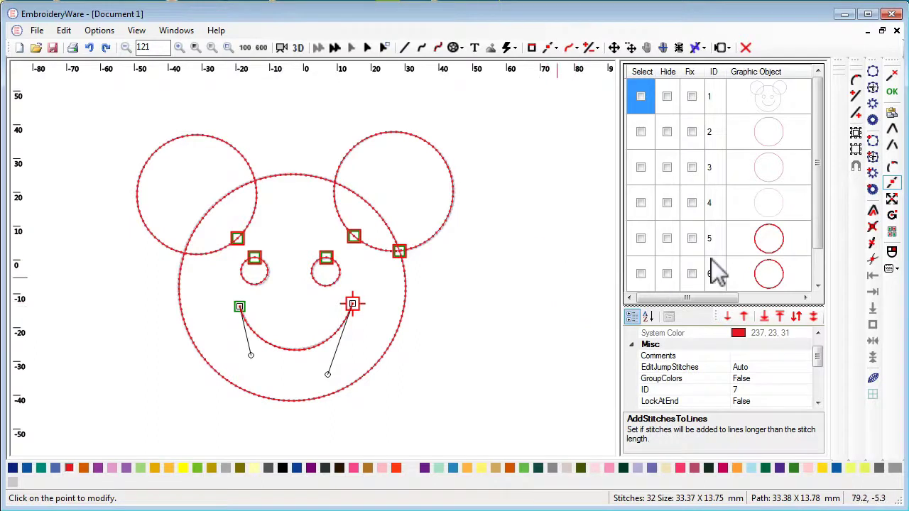
pyautogui.moveTo(815, 179); pyautogui.dragTo(832, 136)
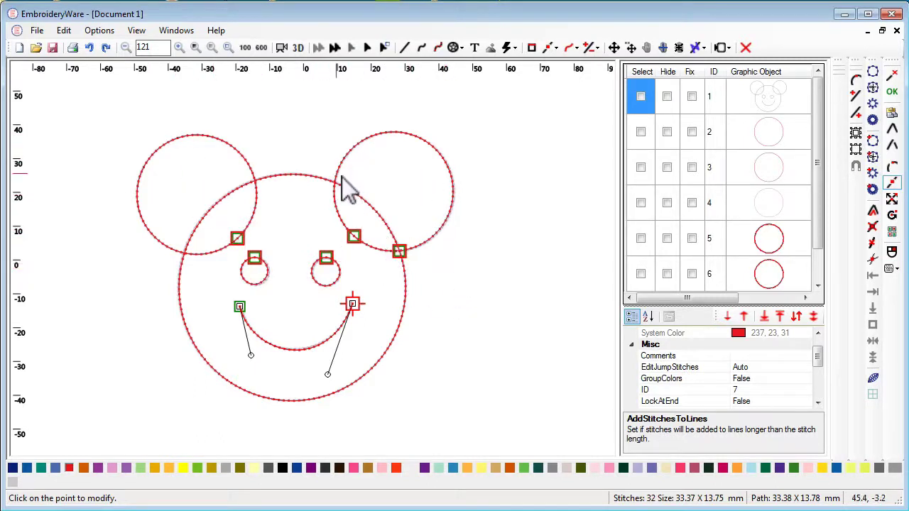
pyautogui.click(228, 47)
pyautogui.click(299, 155)
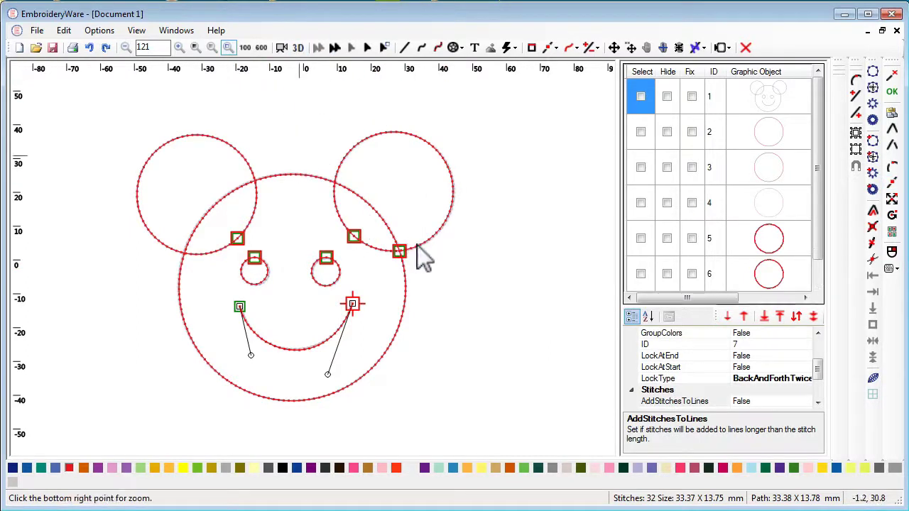
pyautogui.click(459, 280)
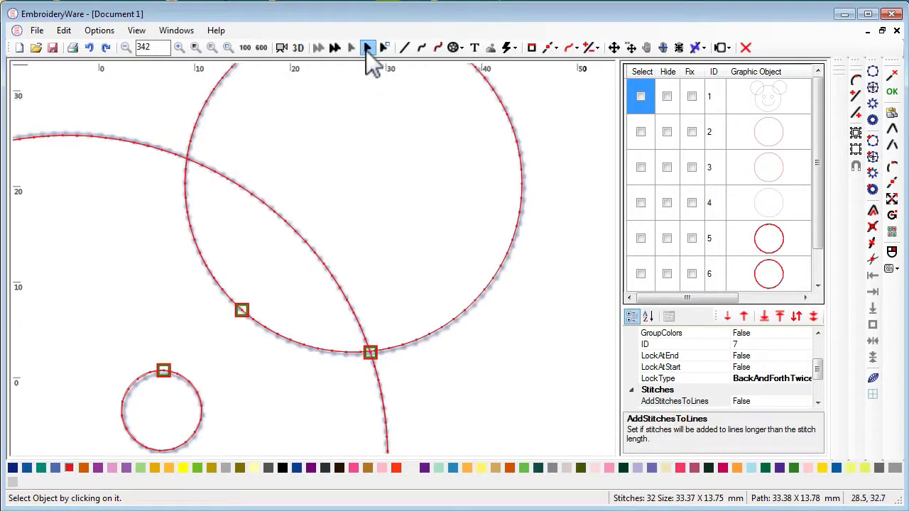
pyautogui.click(463, 319)
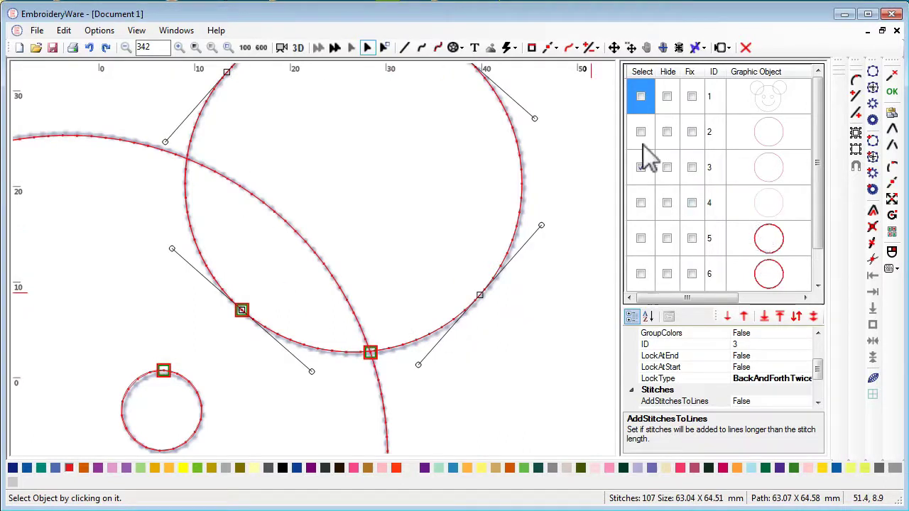
pyautogui.click(641, 167)
pyautogui.moveTo(618, 179); pyautogui.dragTo(559, 189)
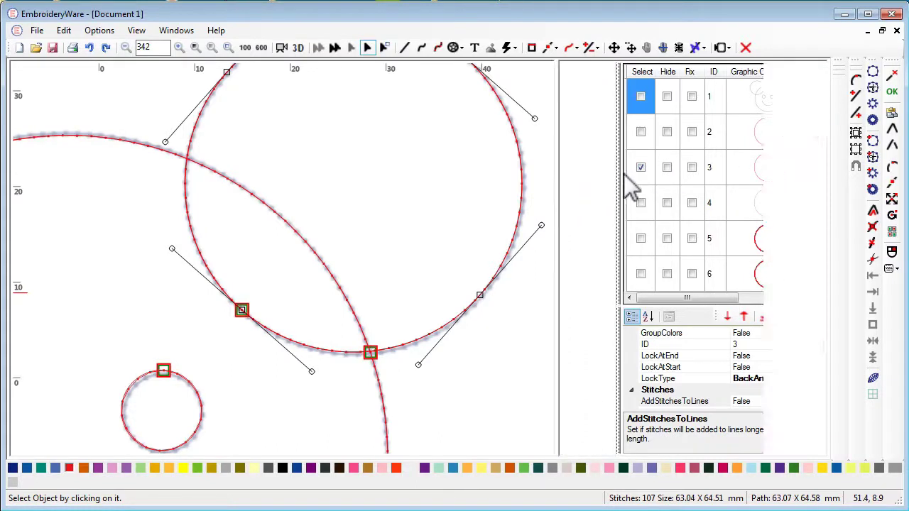
pyautogui.click(579, 170)
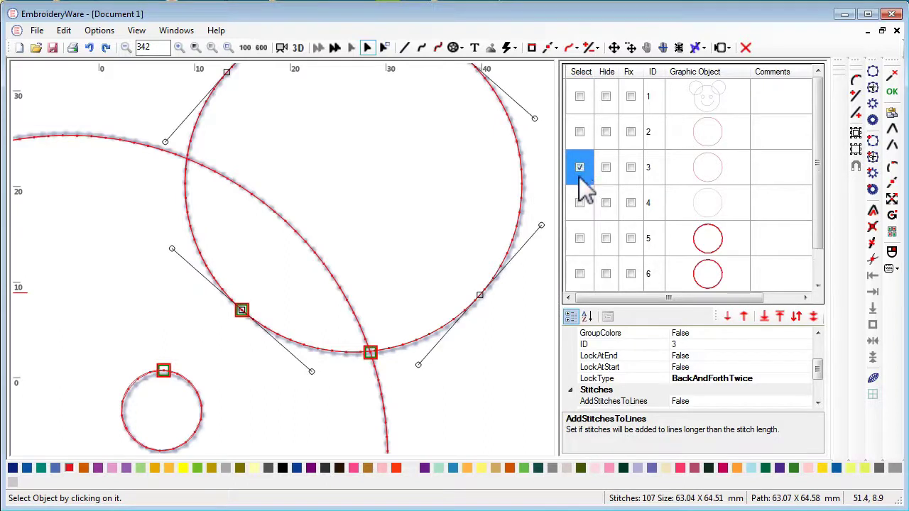
pyautogui.click(579, 168)
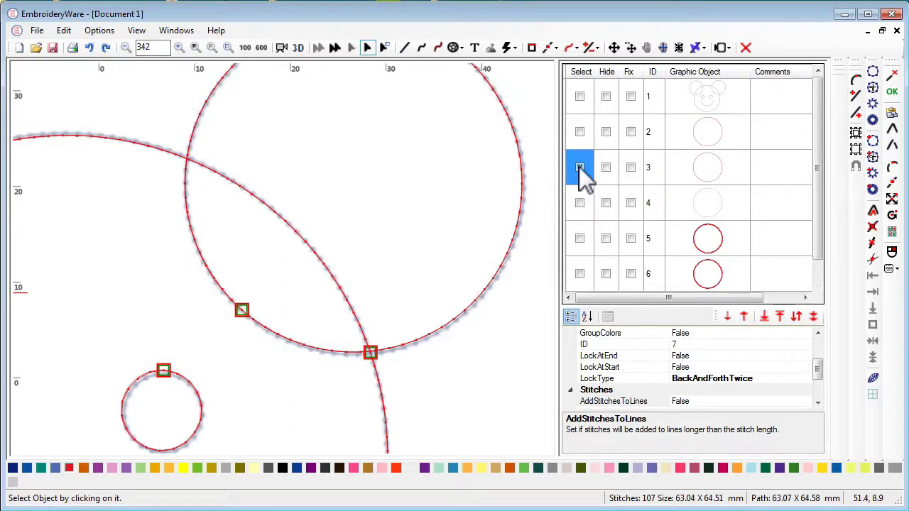
pyautogui.click(774, 171)
pyautogui.click(775, 169)
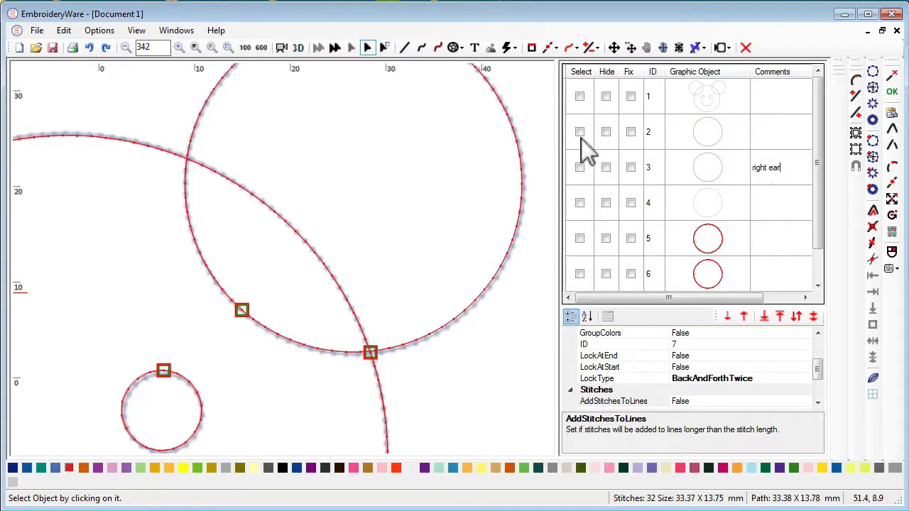
# - Label the head circle "face" and the left-hand ear circle "left ear" in the object comments
pyautogui.click(769, 202)
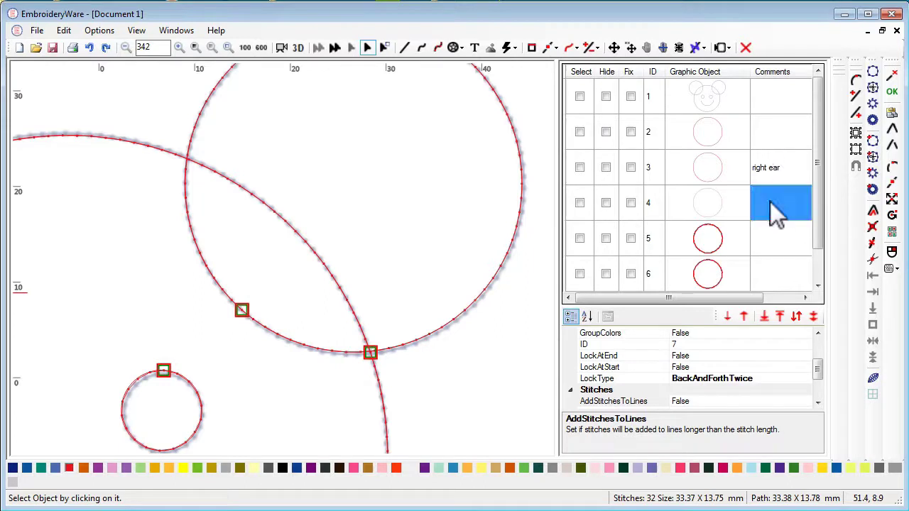
pyautogui.click(580, 203)
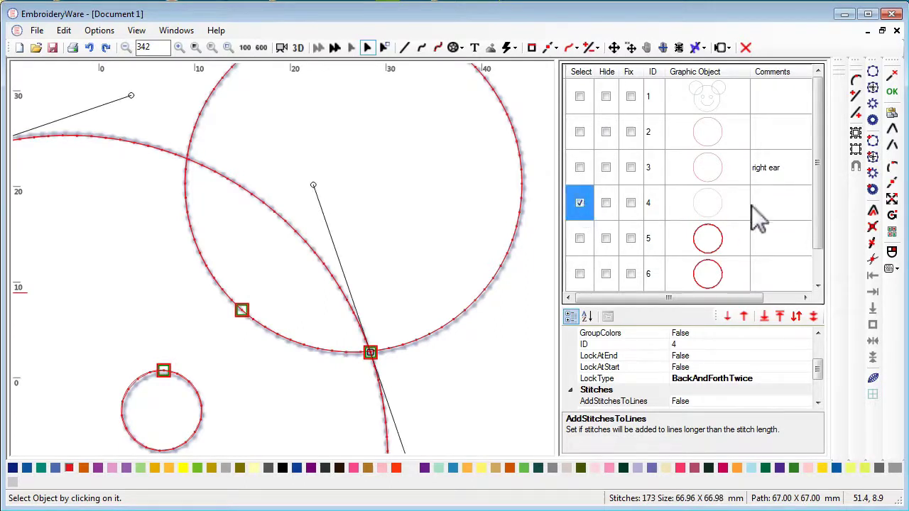
pyautogui.click(778, 201)
pyautogui.click(777, 201)
pyautogui.write('face')
pyautogui.click(779, 135)
pyautogui.click(779, 135)
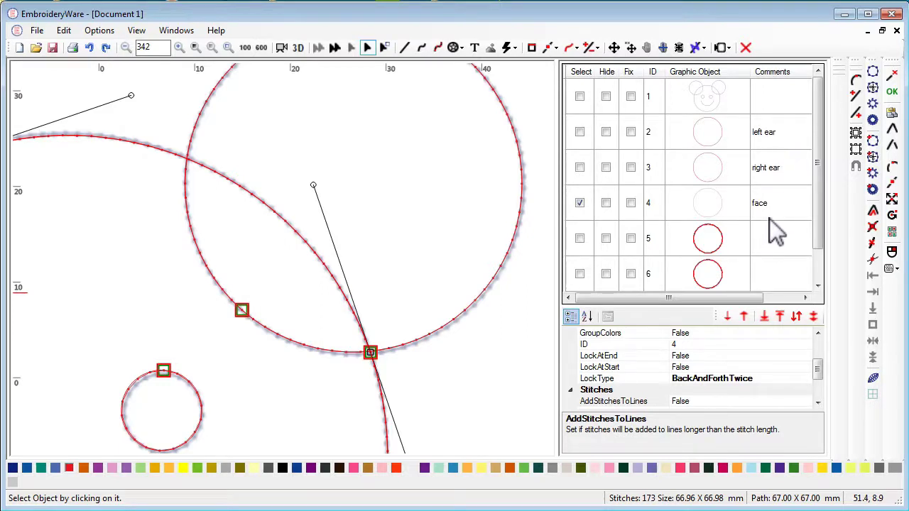
# - Label the two eye circles "eye left" and "eye right" in the object comments
pyautogui.click(786, 246)
pyautogui.click(794, 247)
pyautogui.write('eye')
pyautogui.write('left')
pyautogui.press('Return')
pyautogui.click(763, 273)
pyautogui.write('eye')
# - Split the right ear circle at its upper crossing with the head outline and delete the arc running from there to the circle's start point
pyautogui.moveTo(420, 379); pyautogui.dragTo(447, 371)
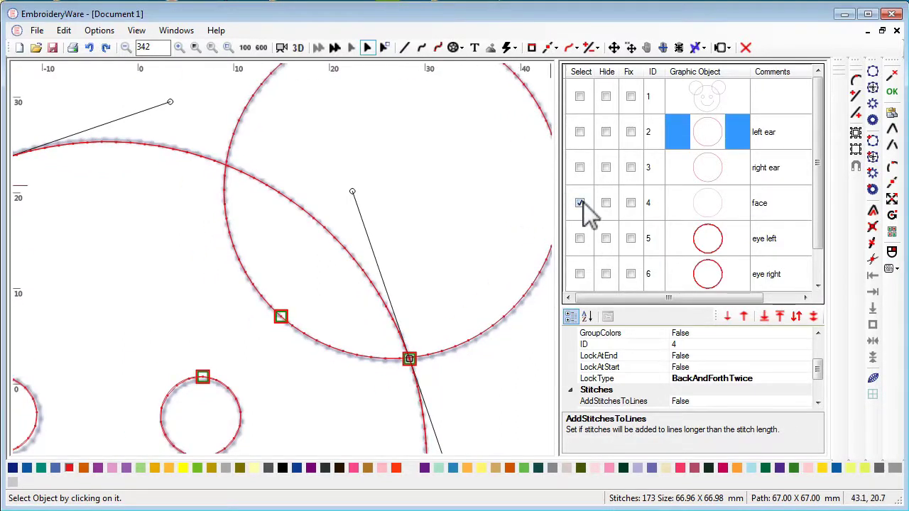
pyautogui.click(580, 202)
pyautogui.press('space')
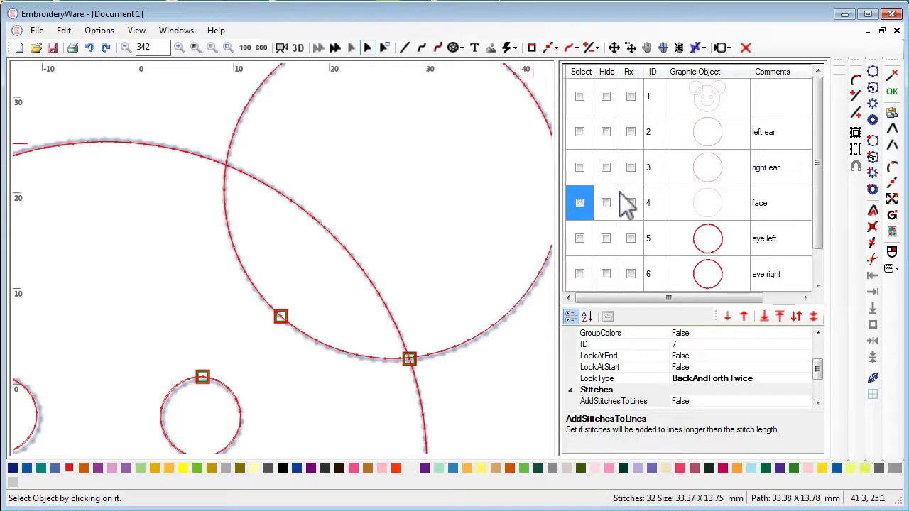
pyautogui.click(580, 172)
pyautogui.click(581, 172)
pyautogui.click(580, 169)
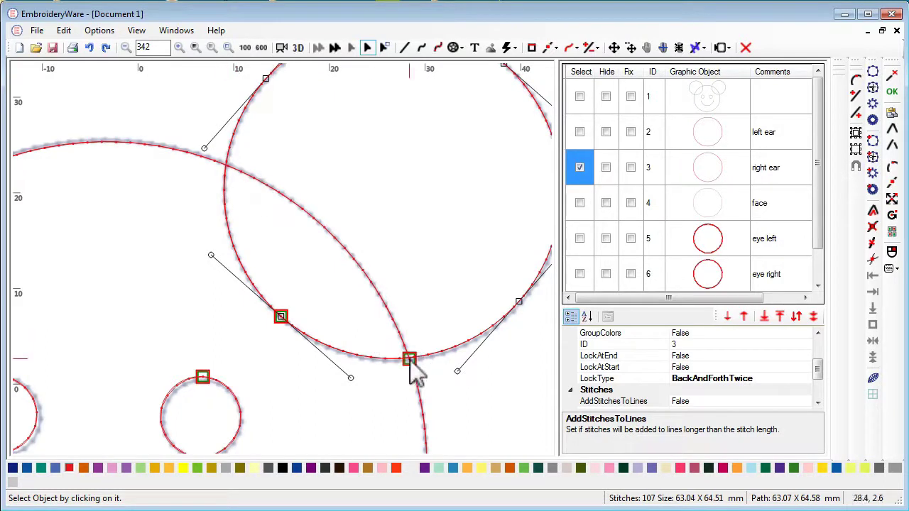
pyautogui.click(894, 166)
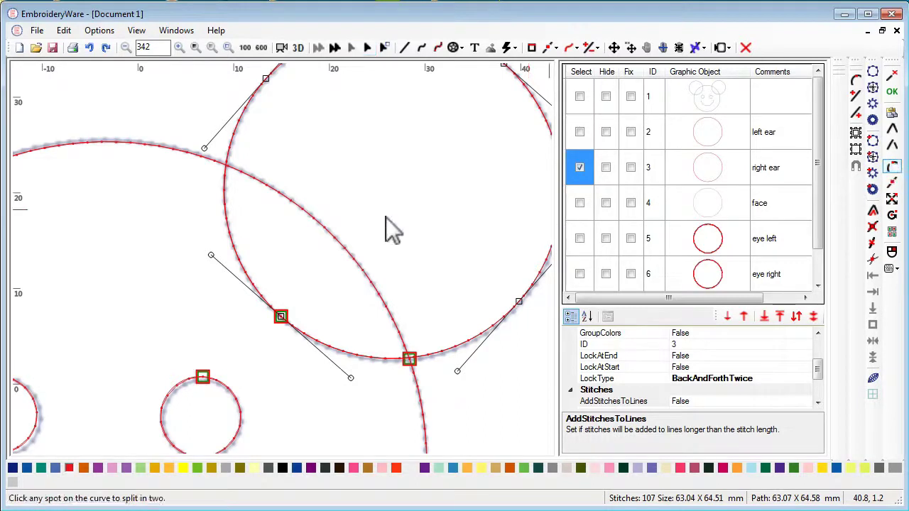
pyautogui.click(226, 168)
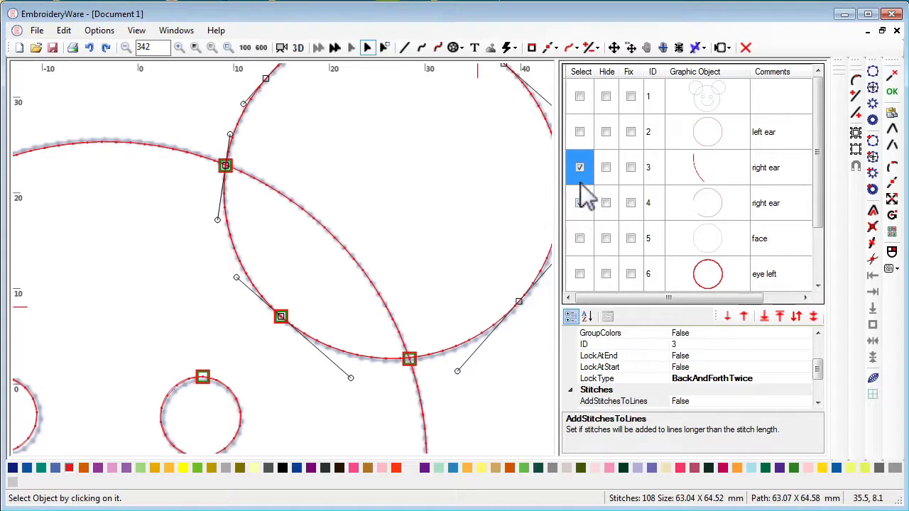
pyautogui.click(580, 205)
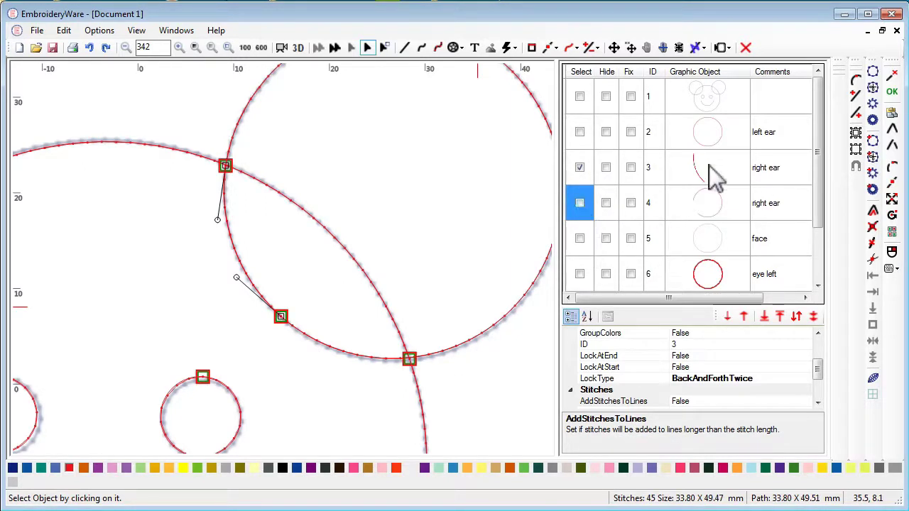
pyautogui.click(746, 47)
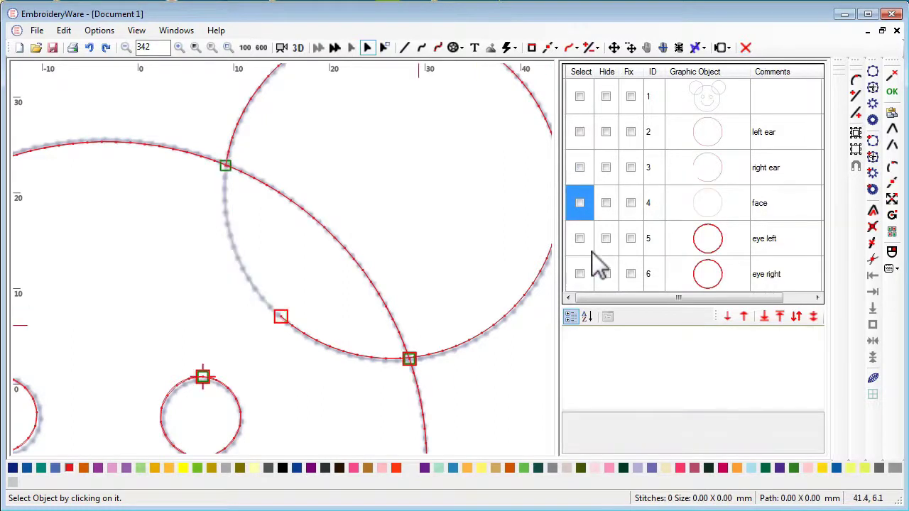
# - Split the right ear at its lower crossing with the head outline and delete the remaining arc inside the head
pyautogui.click(579, 171)
pyautogui.click(579, 167)
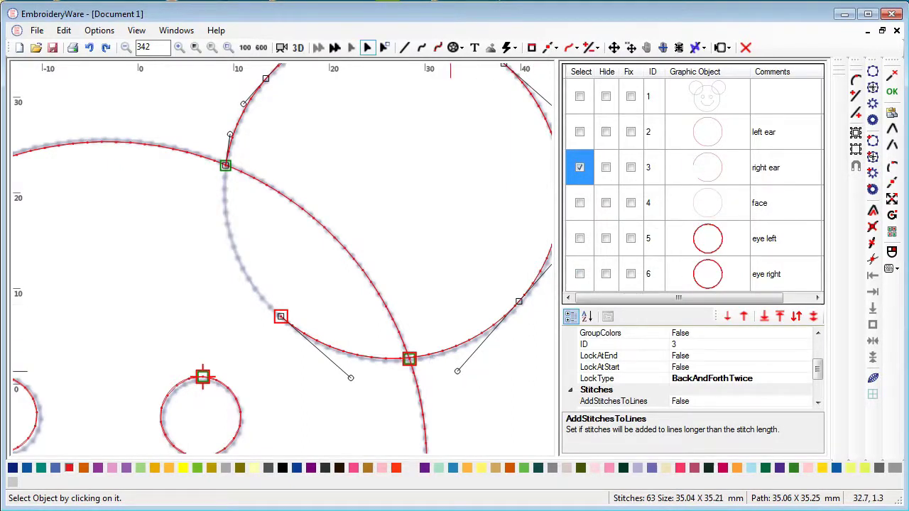
pyautogui.click(892, 168)
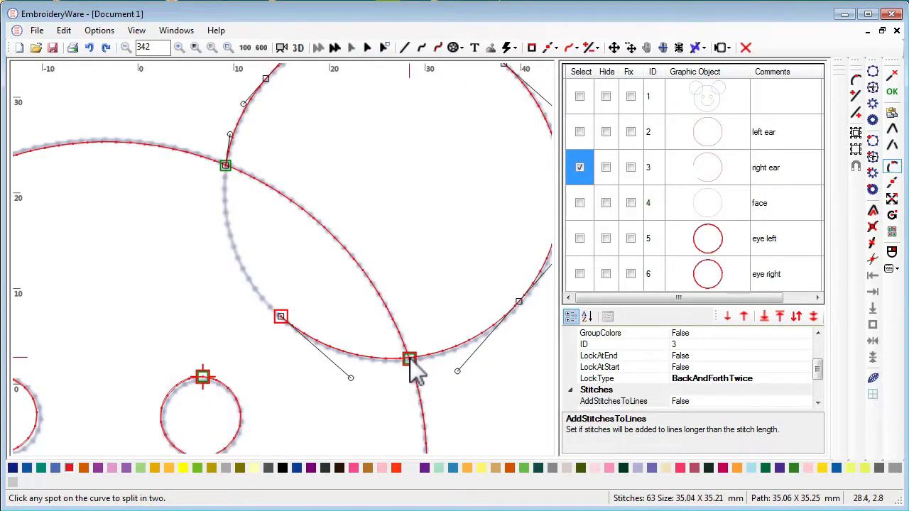
pyautogui.click(410, 359)
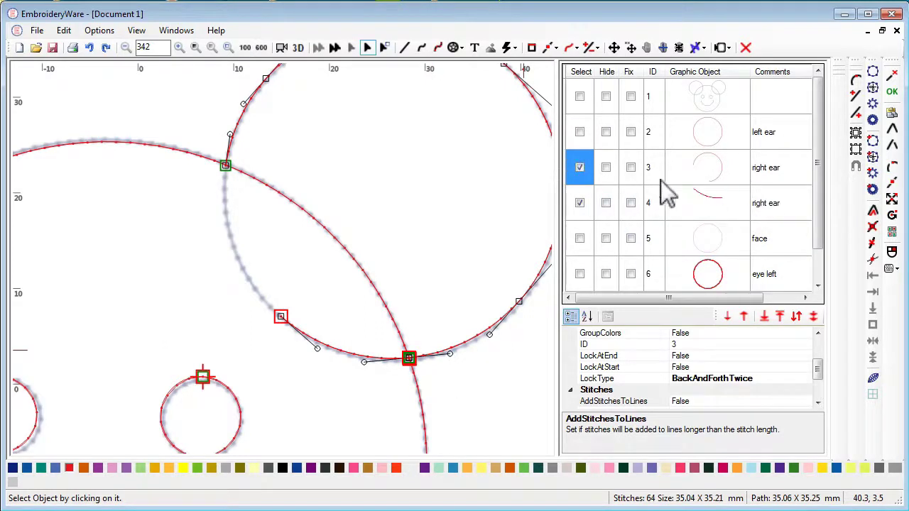
pyautogui.click(579, 168)
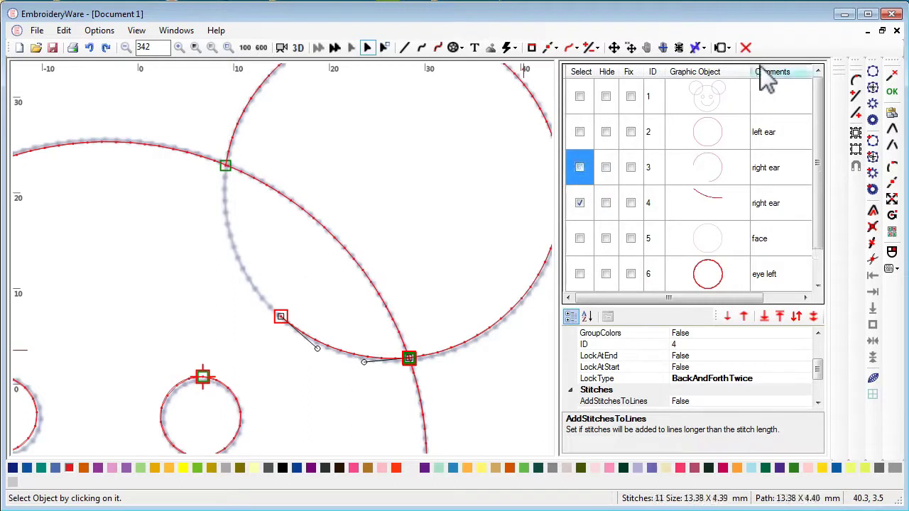
pyautogui.click(746, 48)
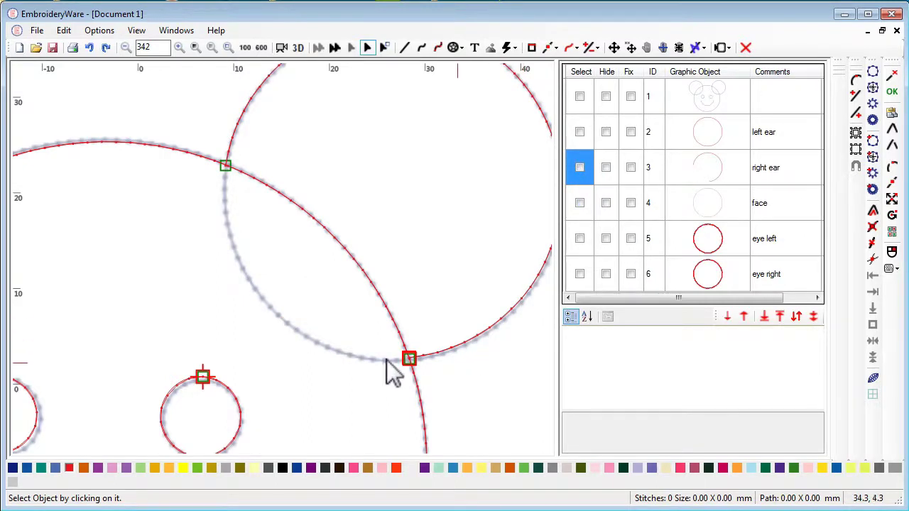
# - Examine both ends of the trimmed right ear where they meet the head outline
pyautogui.moveTo(381, 358); pyautogui.dragTo(411, 382)
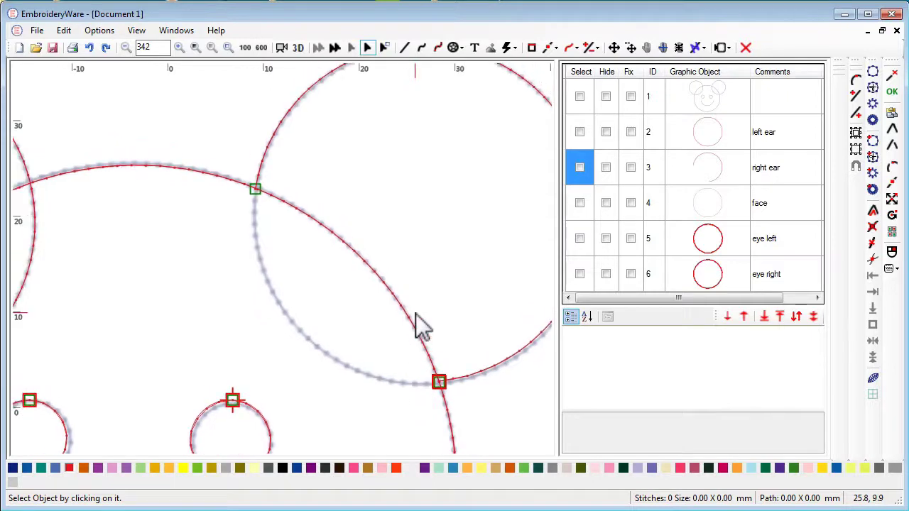
pyautogui.scroll(-2, 421, 326)
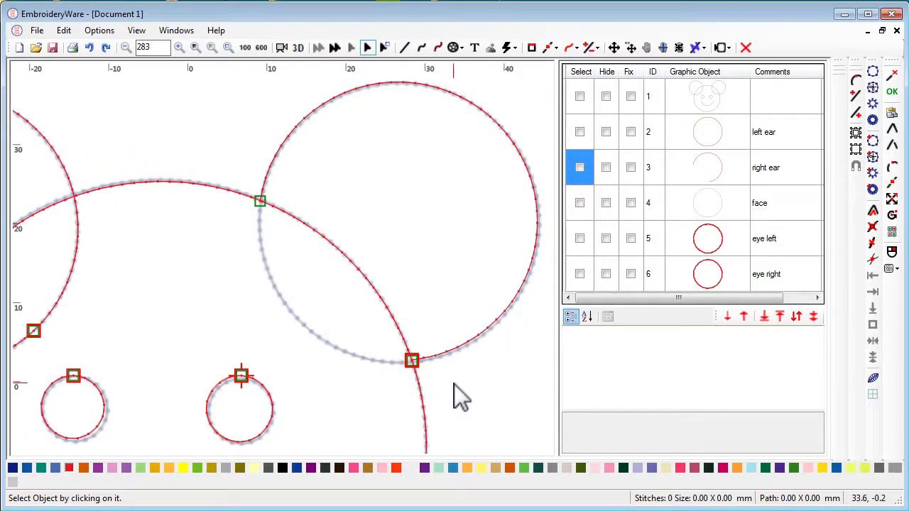
pyautogui.scroll(3, 454, 386)
pyautogui.scroll(-4, 428, 351)
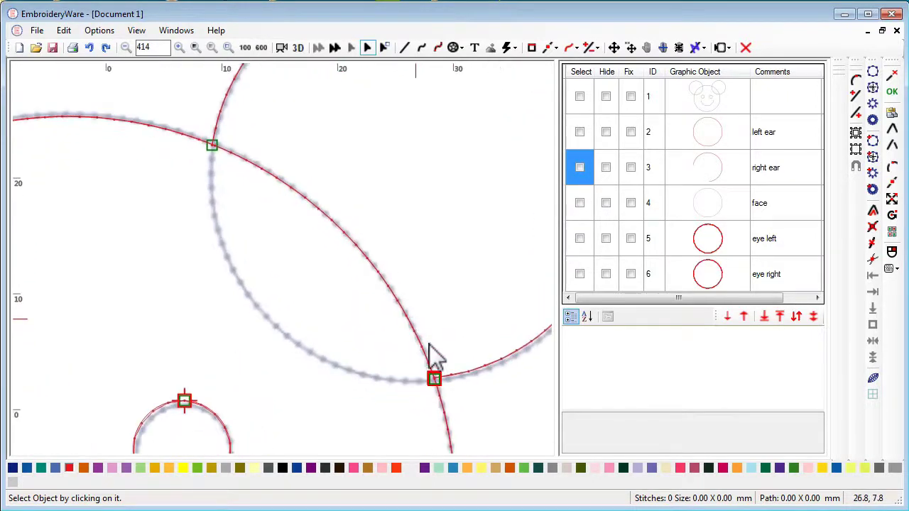
pyautogui.scroll(-3, 413, 290)
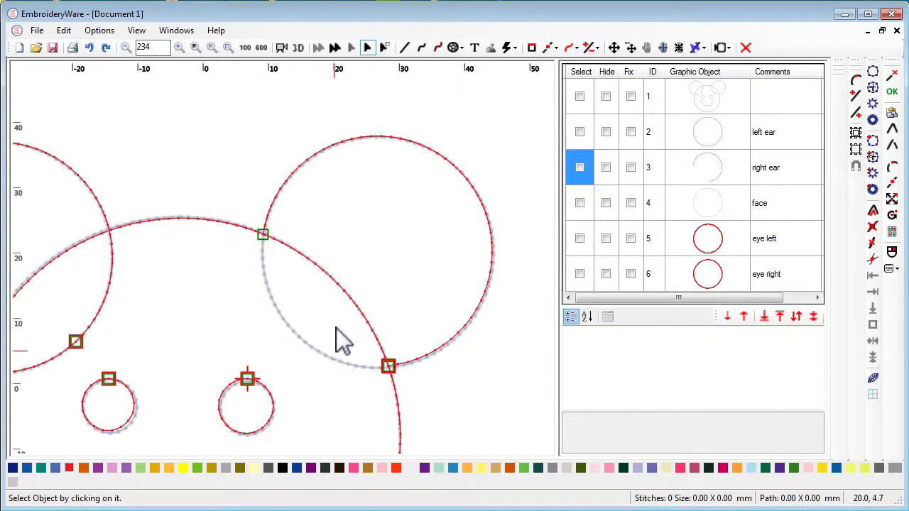
pyautogui.scroll(3, 340, 338)
pyautogui.scroll(4, 343, 347)
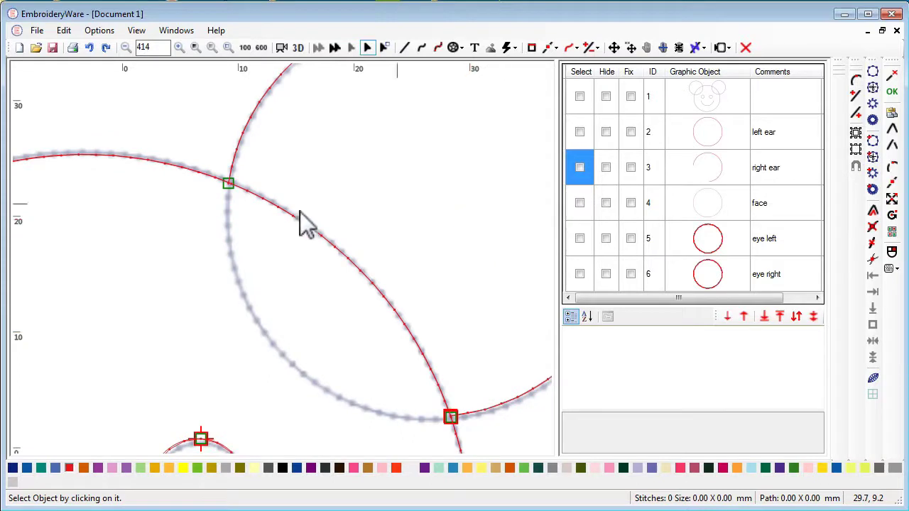
pyautogui.click(448, 415)
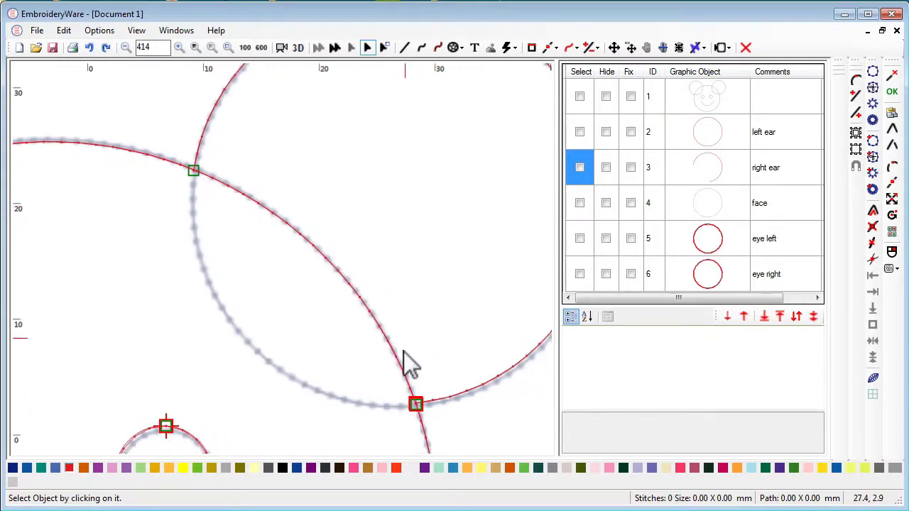
# - Examine the trimmed right ear's open outline against the head and compare its object entry with the left ear's
pyautogui.scroll(-1, 405, 362)
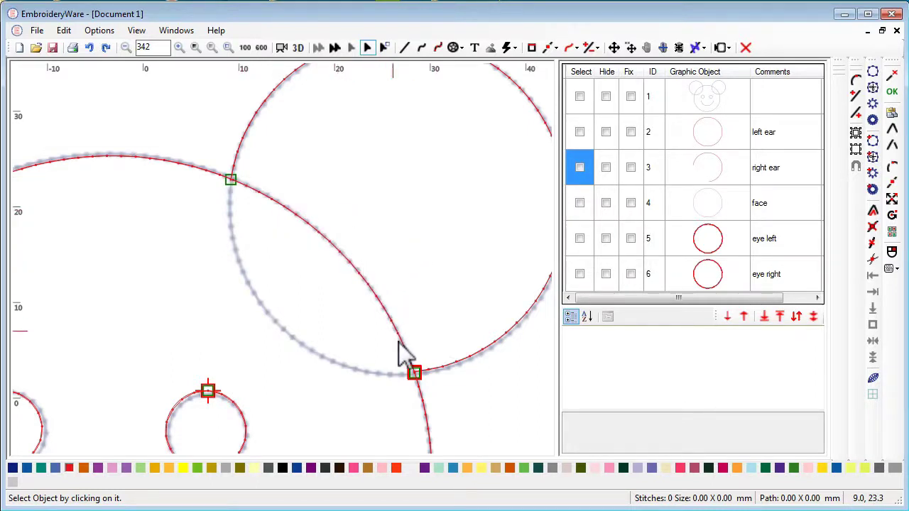
pyautogui.moveTo(375, 356); pyautogui.dragTo(350, 372)
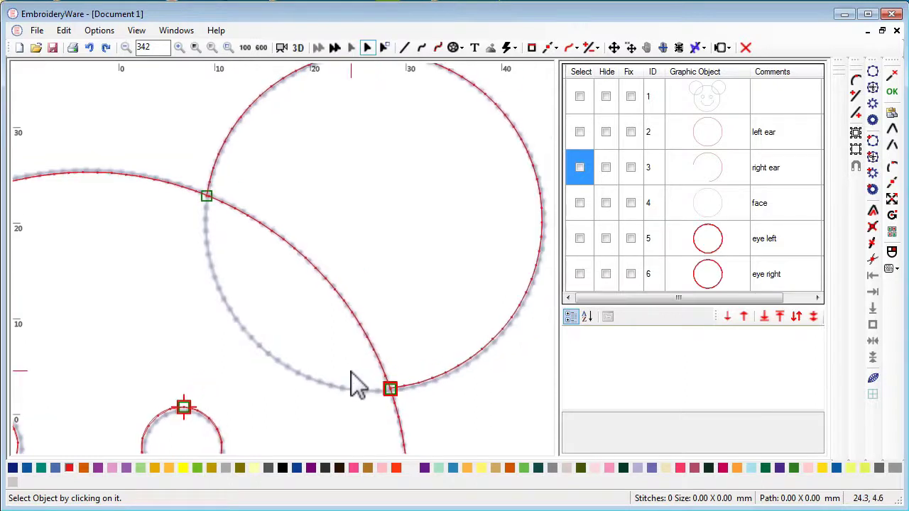
pyautogui.scroll(-2, 355, 369)
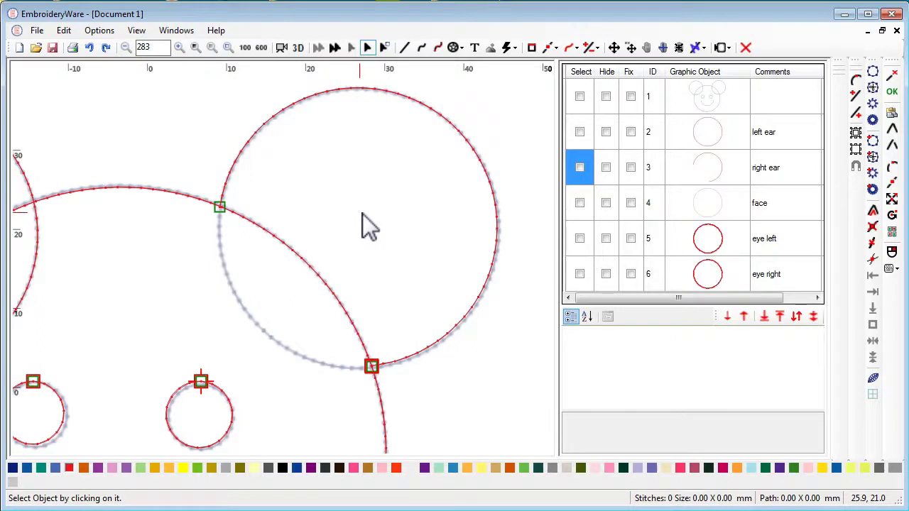
pyautogui.hscroll(-1, 393, 213)
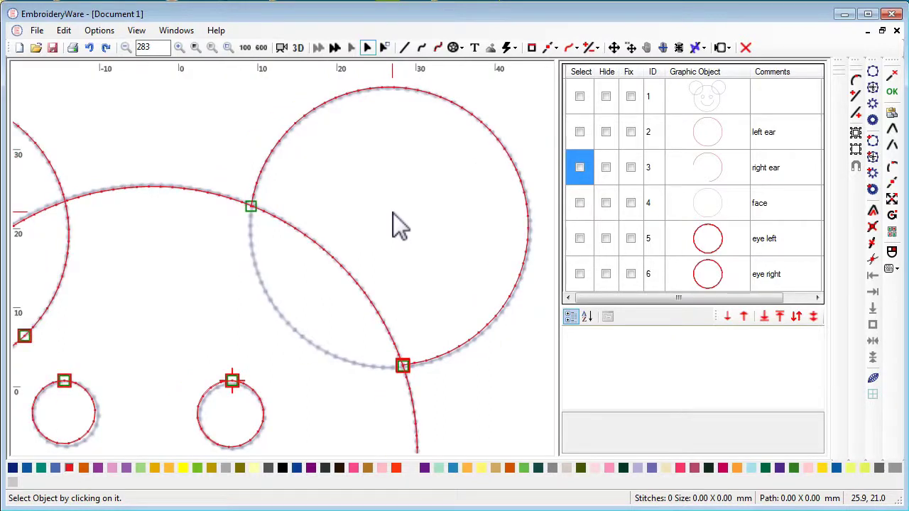
pyautogui.moveTo(393, 213); pyautogui.dragTo(389, 214)
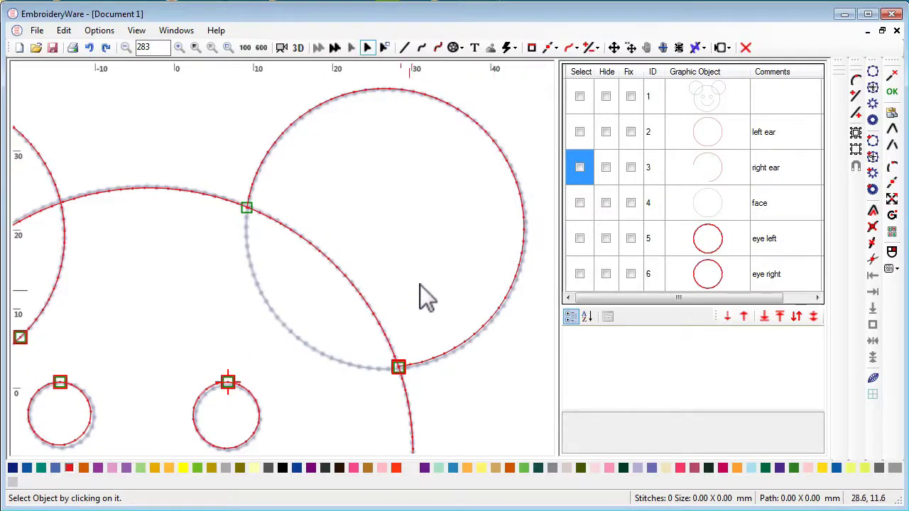
pyautogui.moveTo(419, 285); pyautogui.dragTo(421, 285)
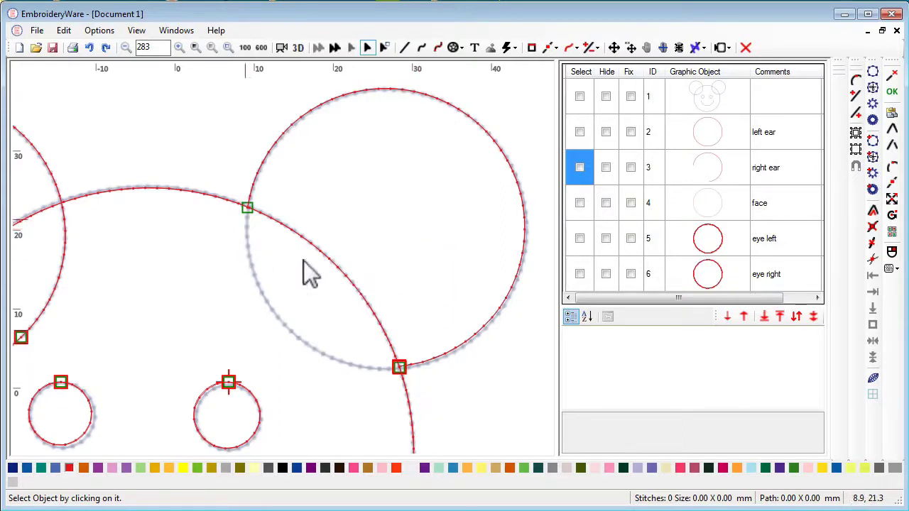
pyautogui.moveTo(397, 242); pyautogui.dragTo(391, 242)
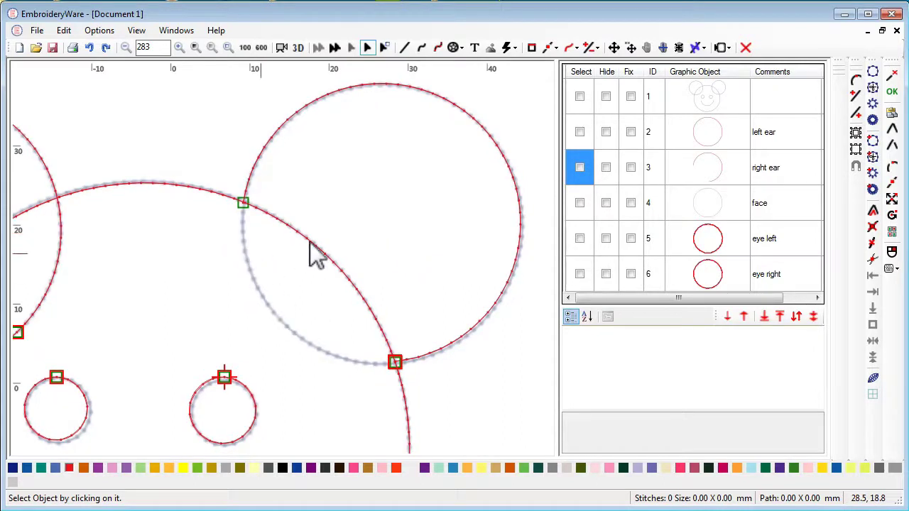
pyautogui.click(732, 171)
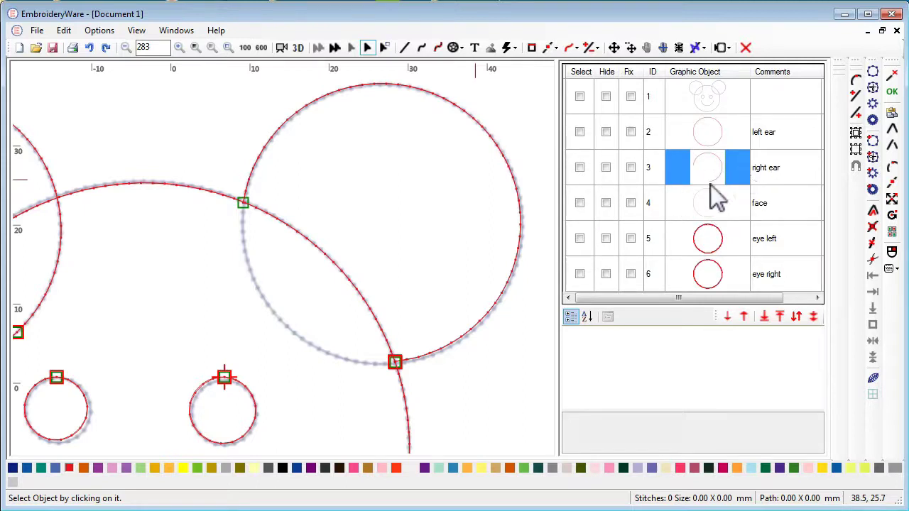
pyautogui.click(725, 129)
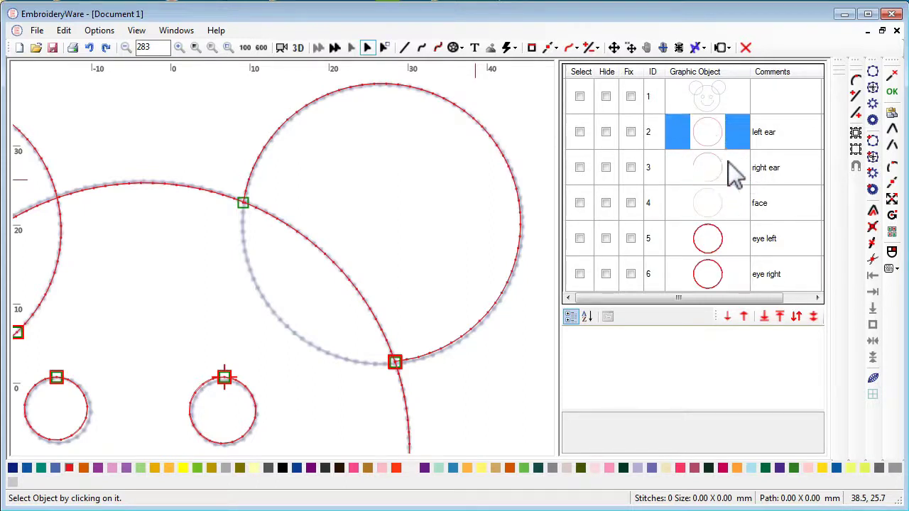
# - Draw a curve inside the head outline joining the right ear's two open ends, ordered before the ear arc, and comment it "right ear"
pyautogui.click(732, 169)
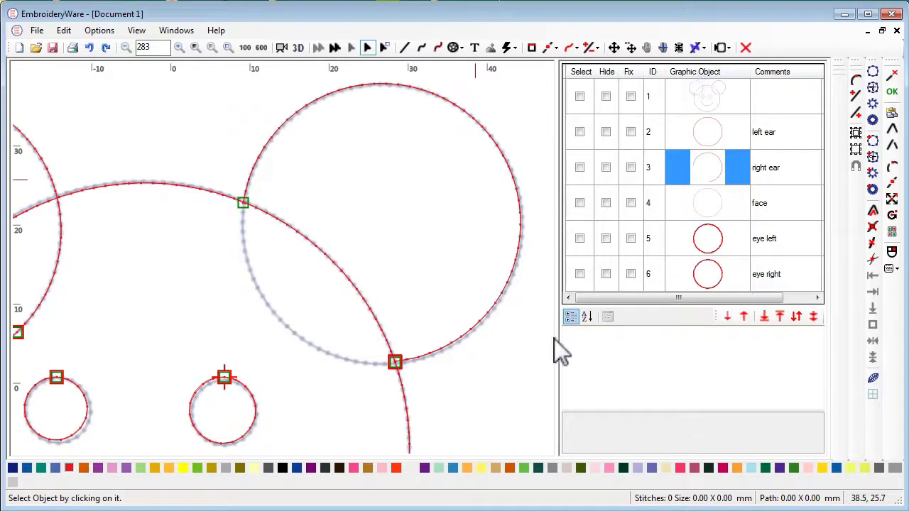
pyautogui.click(422, 48)
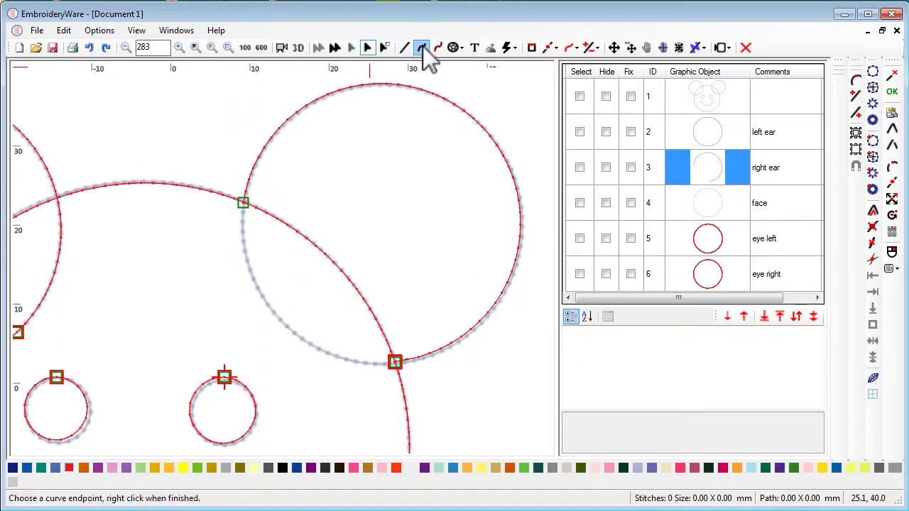
pyautogui.click(244, 205)
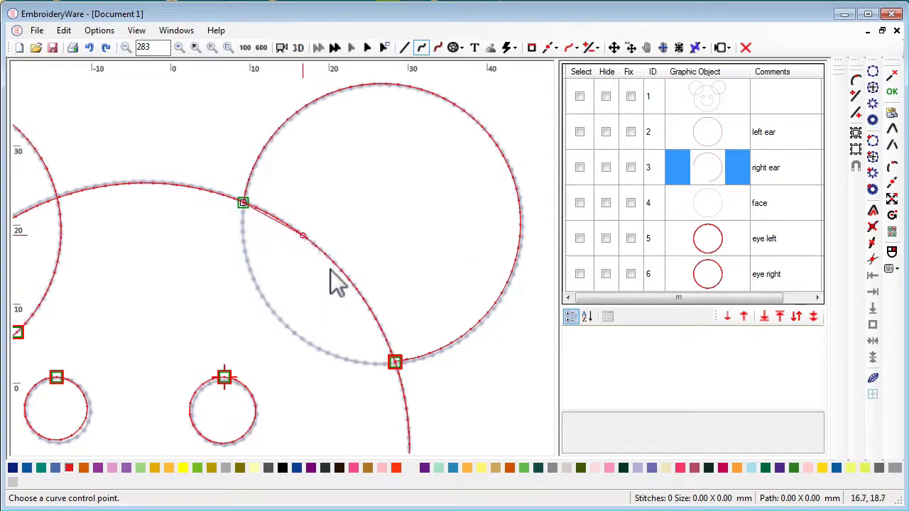
pyautogui.click(357, 289)
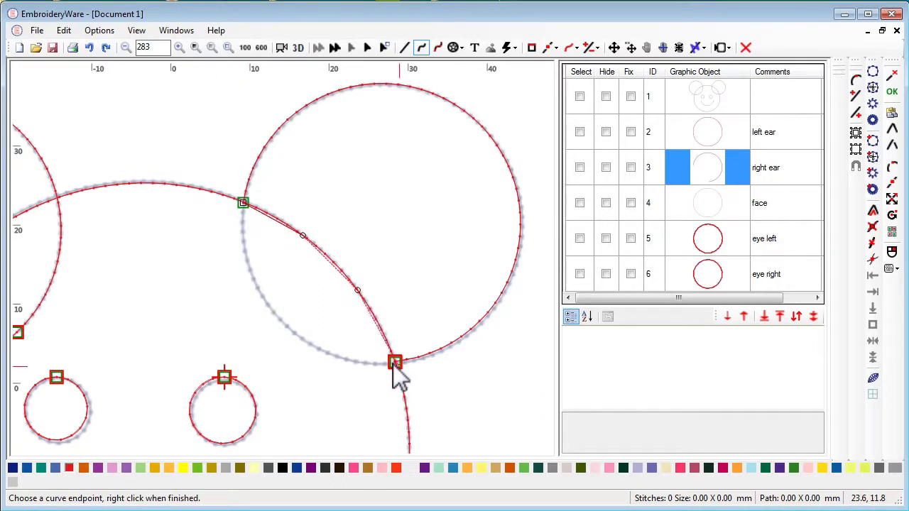
pyautogui.click(394, 362)
pyautogui.rightClick(396, 363)
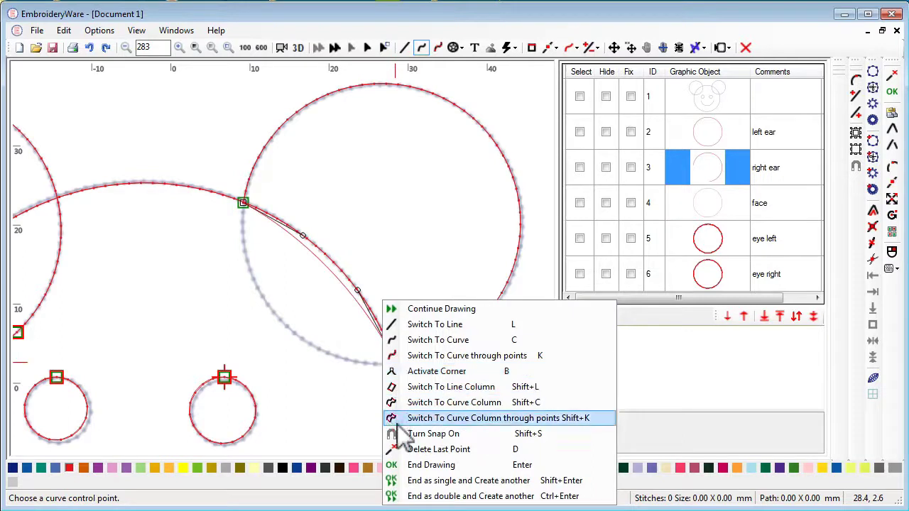
pyautogui.click(406, 466)
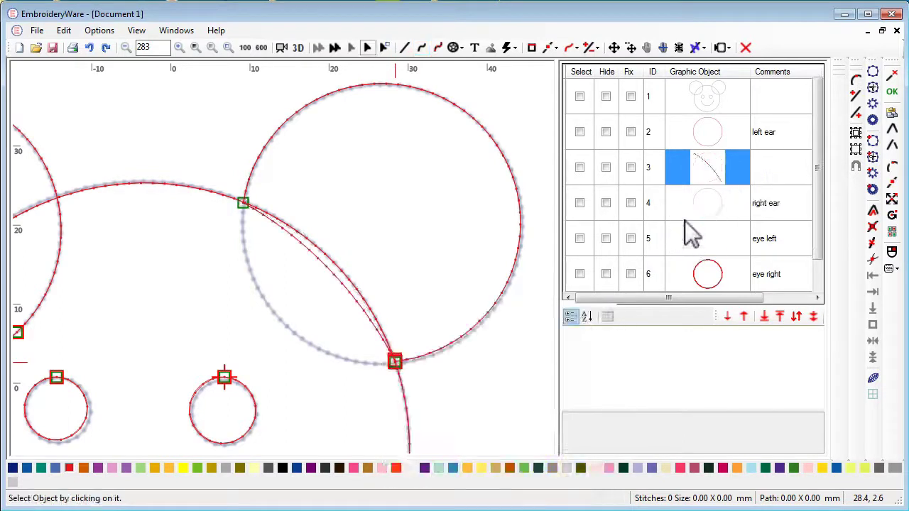
pyautogui.click(768, 169)
pyautogui.click(791, 186)
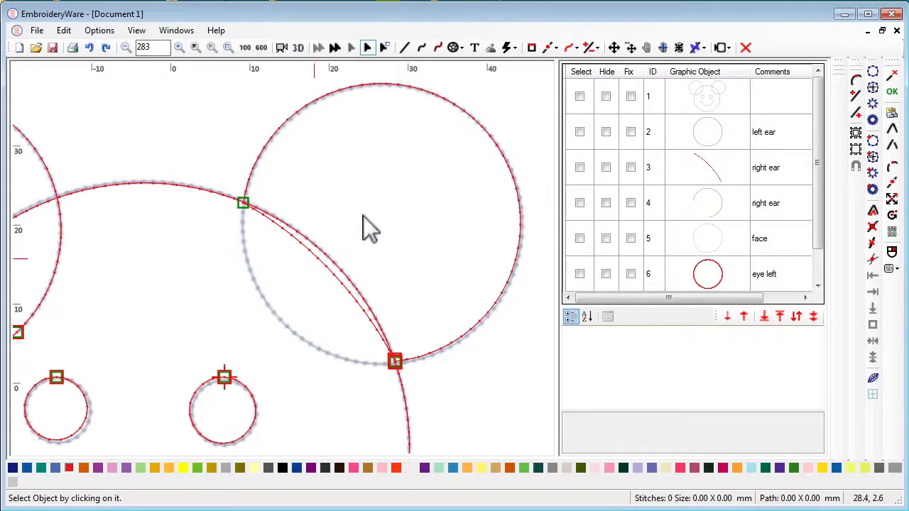
# - Reposition both control points of the new right ear curve outward so that it follows the head outline
pyautogui.click(580, 168)
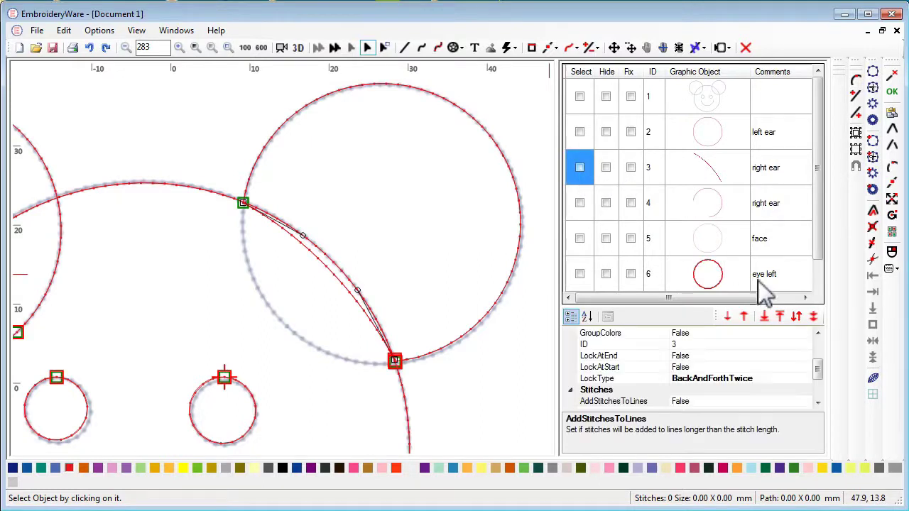
pyautogui.click(891, 183)
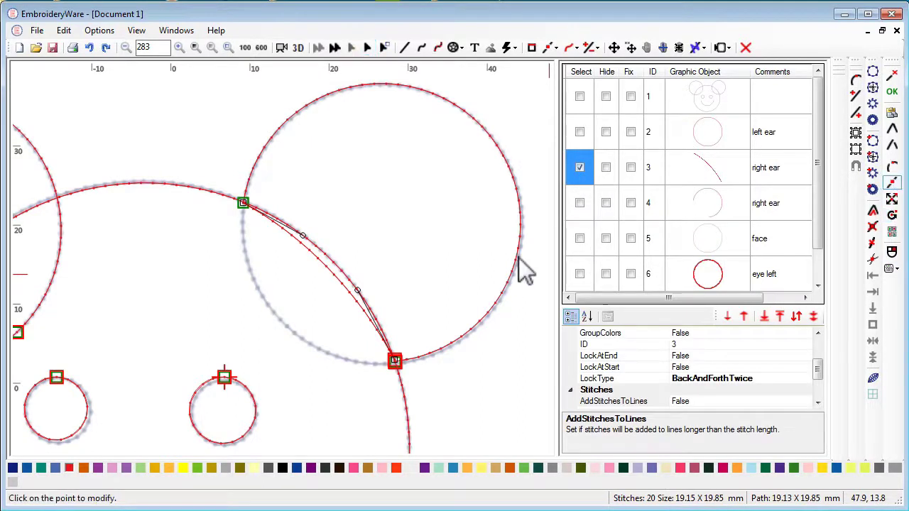
pyautogui.click(357, 291)
pyautogui.click(368, 278)
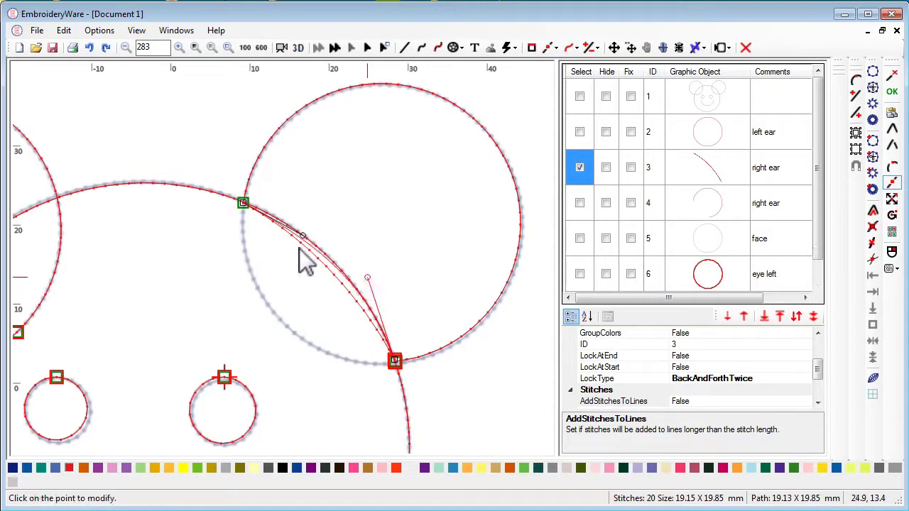
pyautogui.click(303, 236)
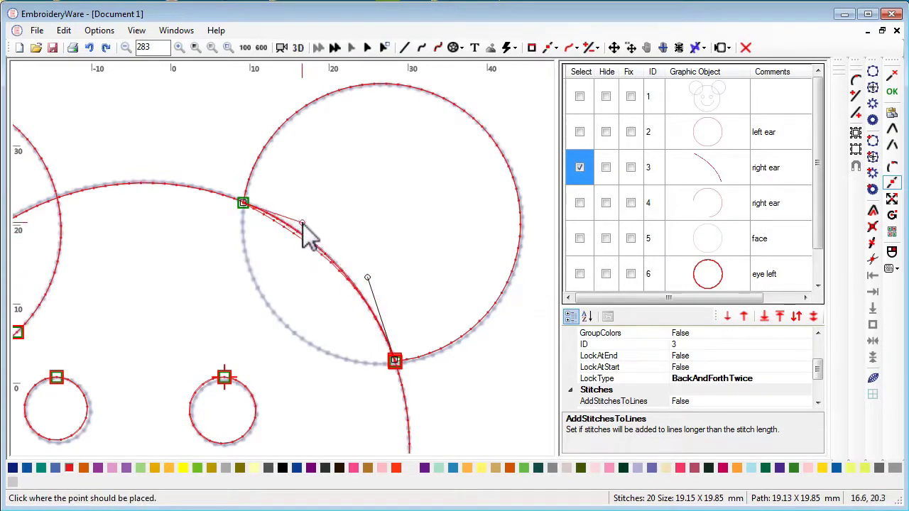
pyautogui.click(302, 222)
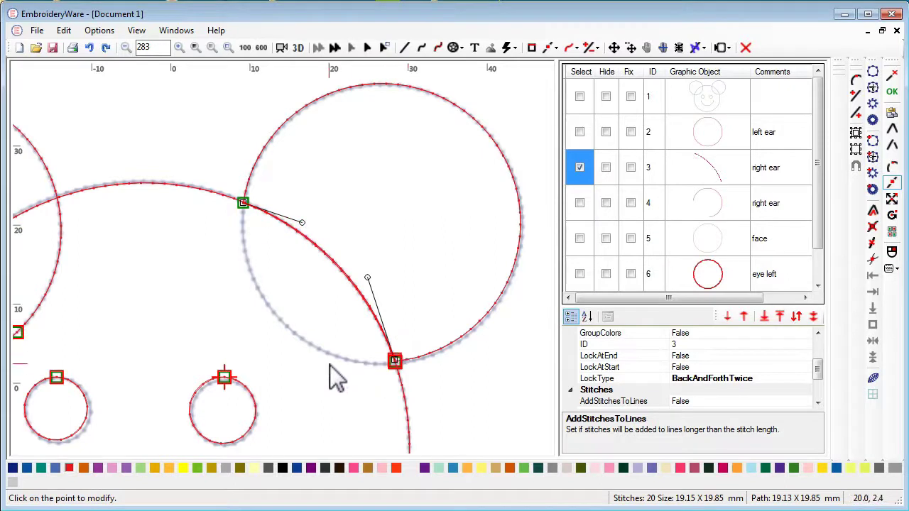
# - Move the right ear's closing curve slightly down and left so it lies just inside the head outline, then fine-tune its offset
pyautogui.moveTo(342, 385); pyautogui.dragTo(330, 372)
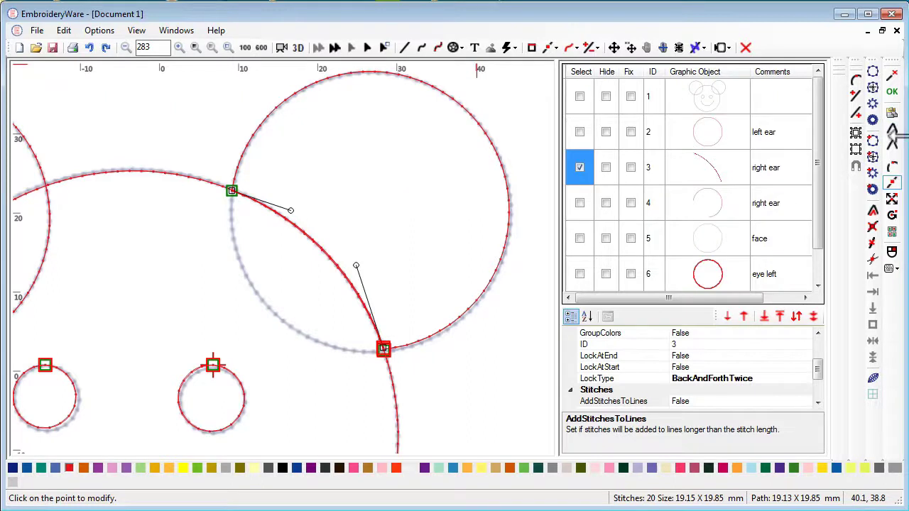
pyautogui.click(614, 47)
pyautogui.click(366, 287)
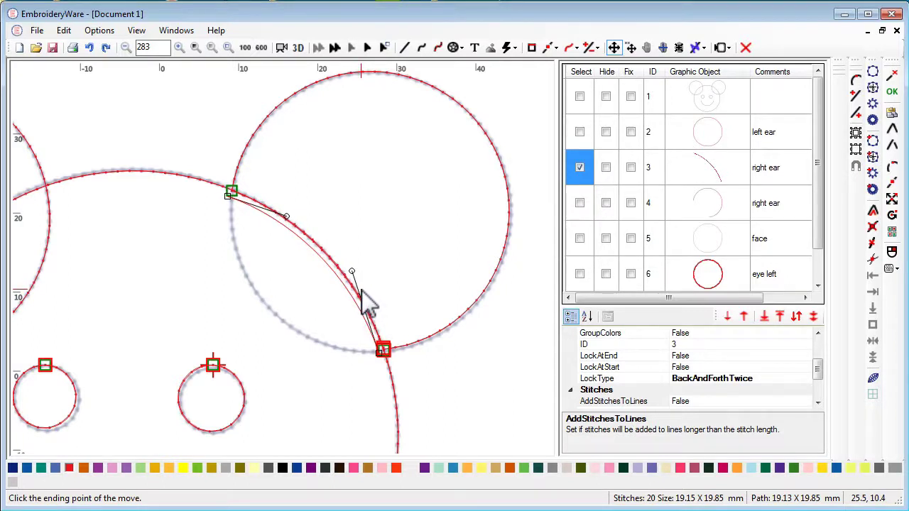
pyautogui.click(361, 296)
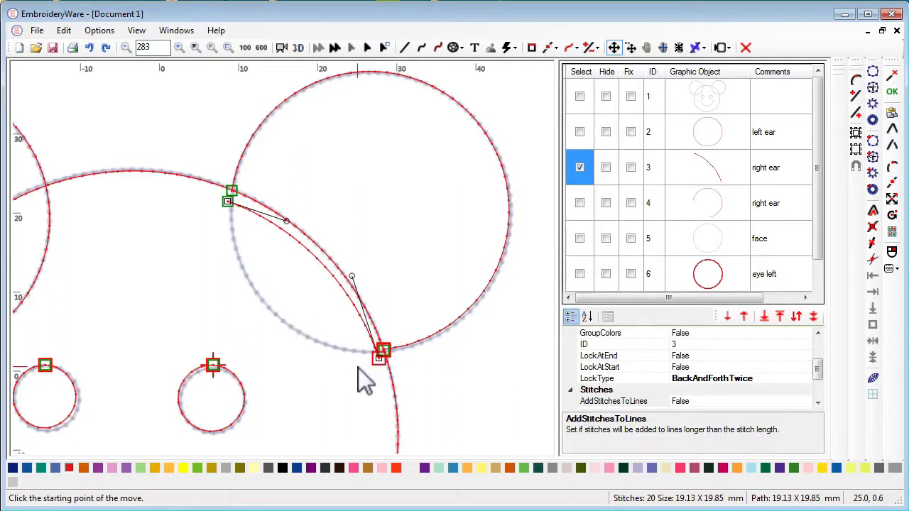
pyautogui.scroll(2, 358, 367)
pyautogui.scroll(3, 331, 321)
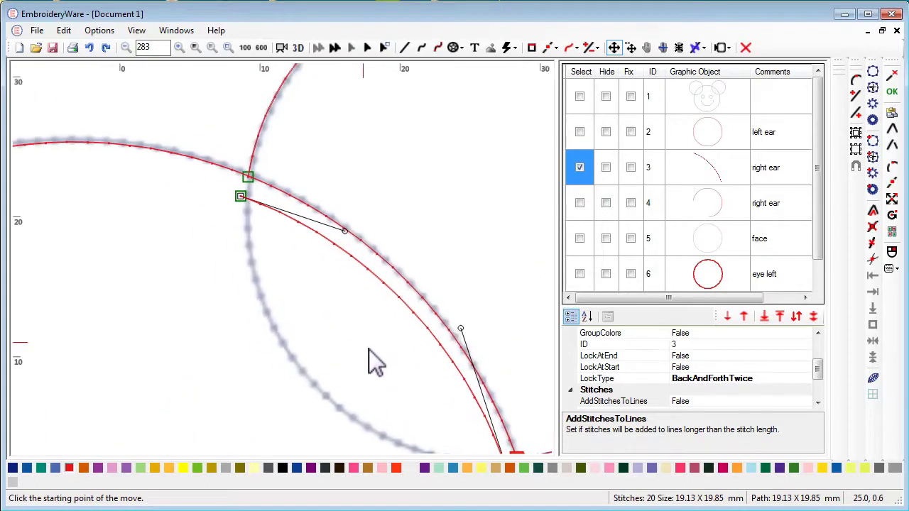
pyautogui.click(269, 160)
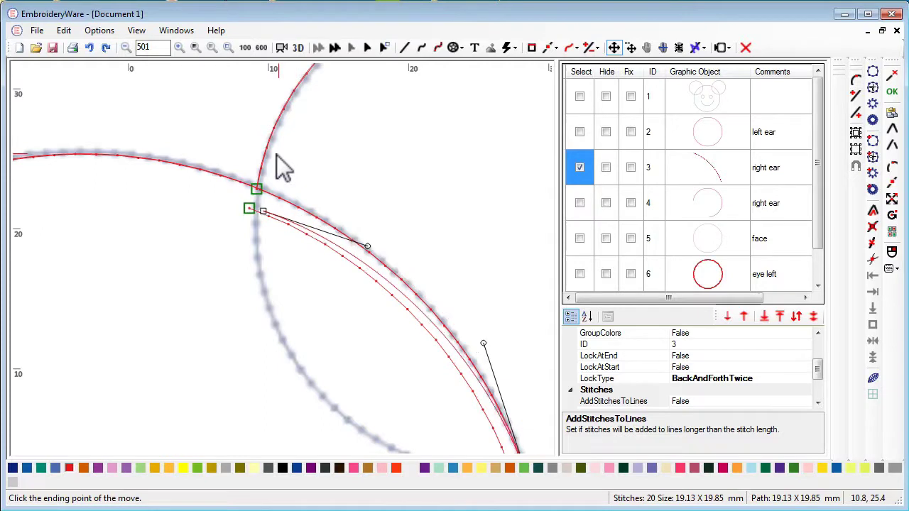
pyautogui.click(273, 164)
# - Select only the right ear arc and move its upper and lower end points inside the head towards the ends of the shifted curve
pyautogui.click(579, 167)
pyautogui.click(580, 133)
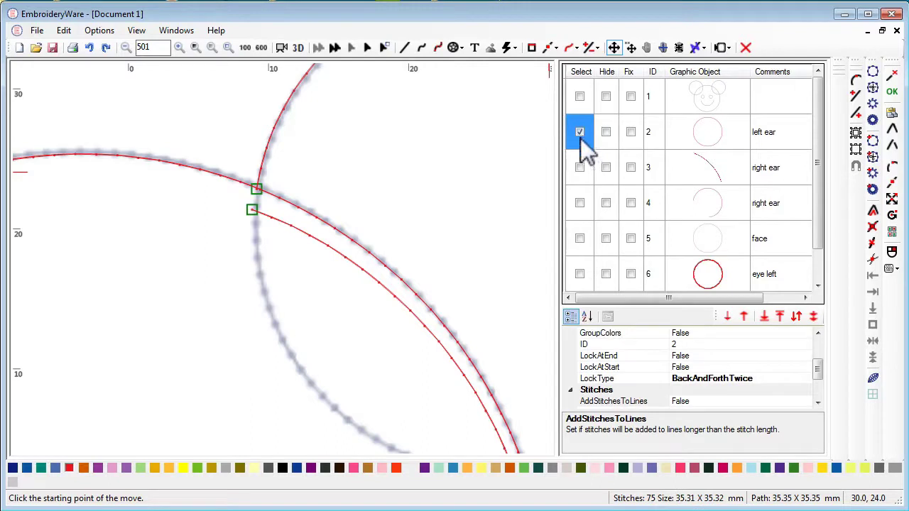
pyautogui.click(580, 202)
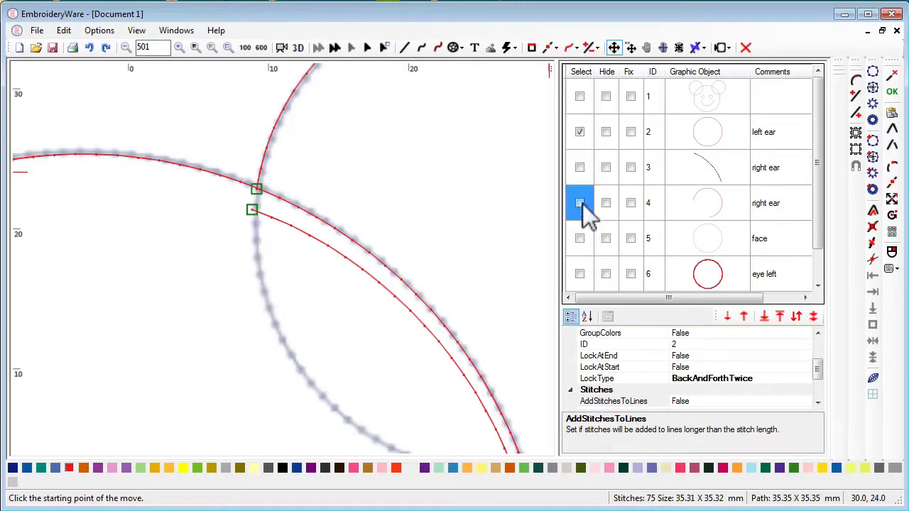
pyautogui.click(580, 137)
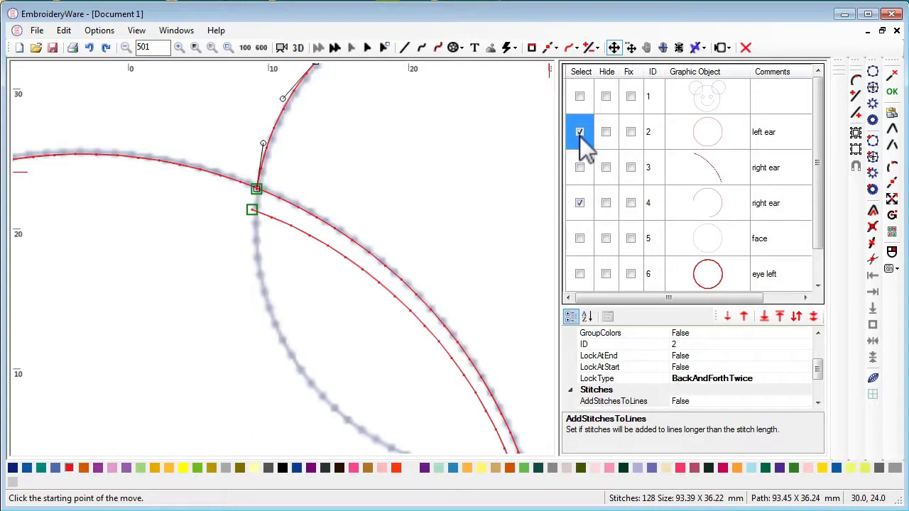
pyautogui.click(580, 136)
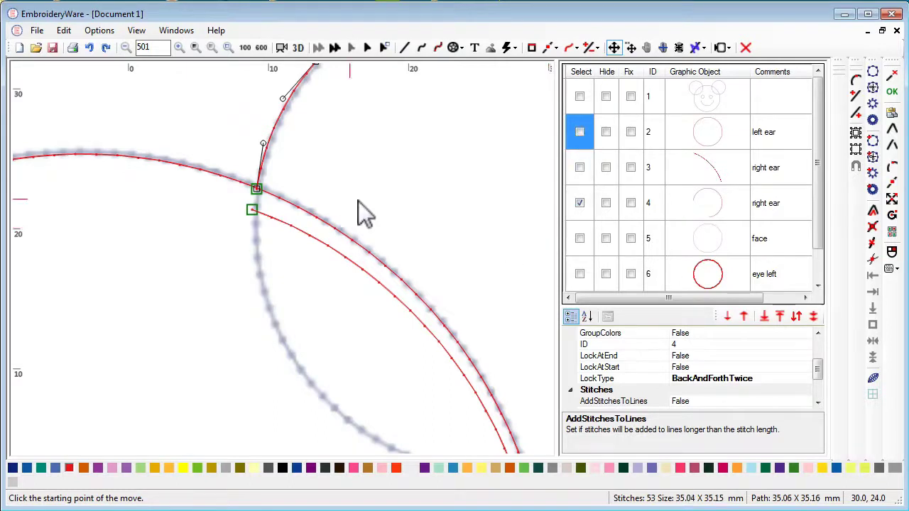
pyautogui.click(892, 182)
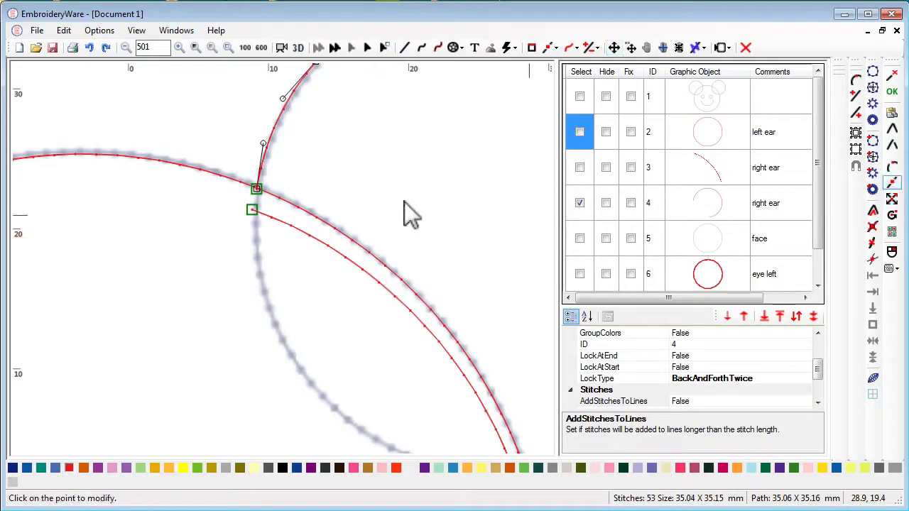
pyautogui.click(253, 208)
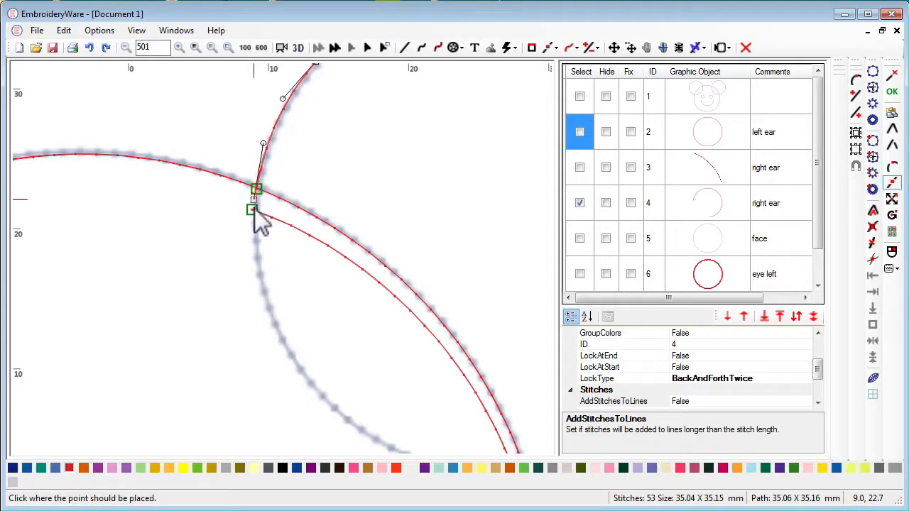
pyautogui.click(256, 213)
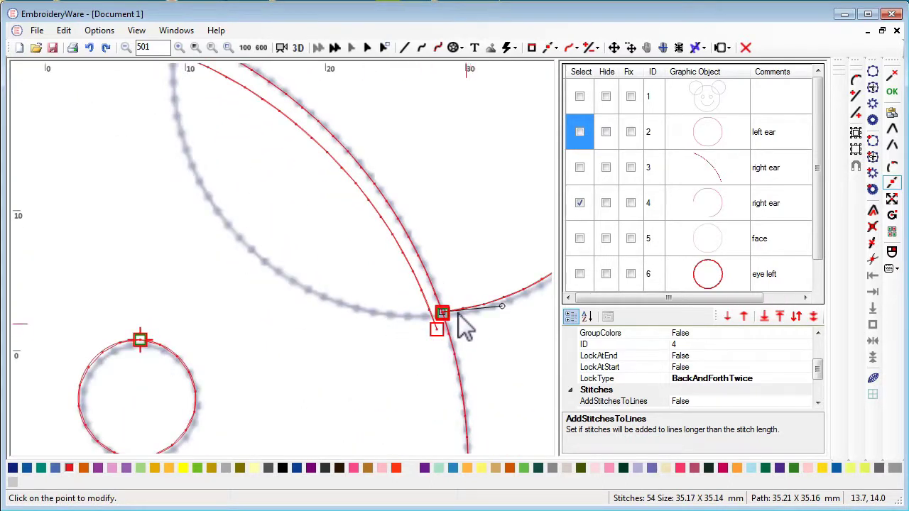
pyautogui.click(441, 313)
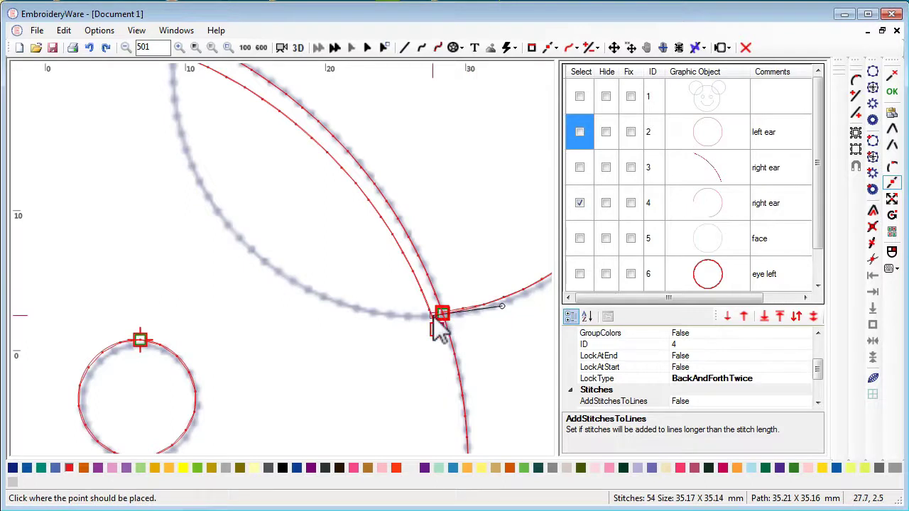
pyautogui.click(431, 317)
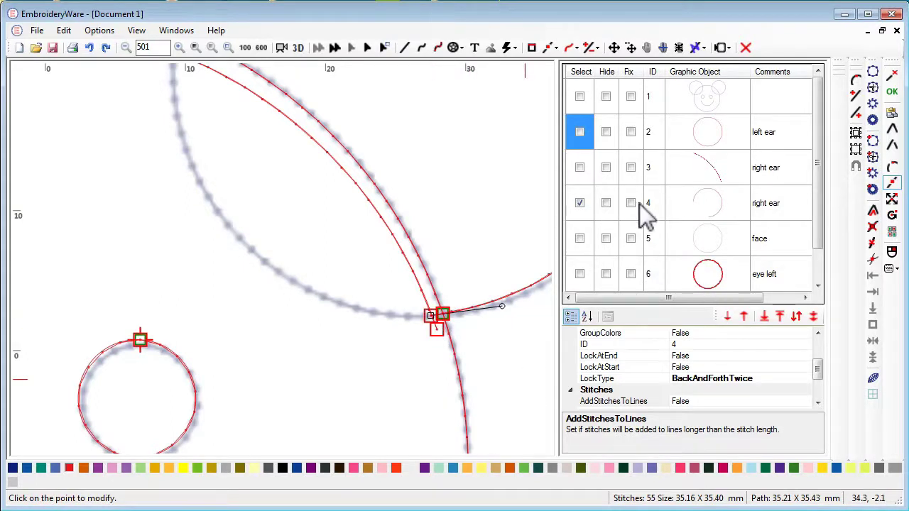
# - Select only the right ear's closing curve and move its lower end point onto the ear arc's lower end point
pyautogui.click(580, 204)
pyautogui.click(582, 171)
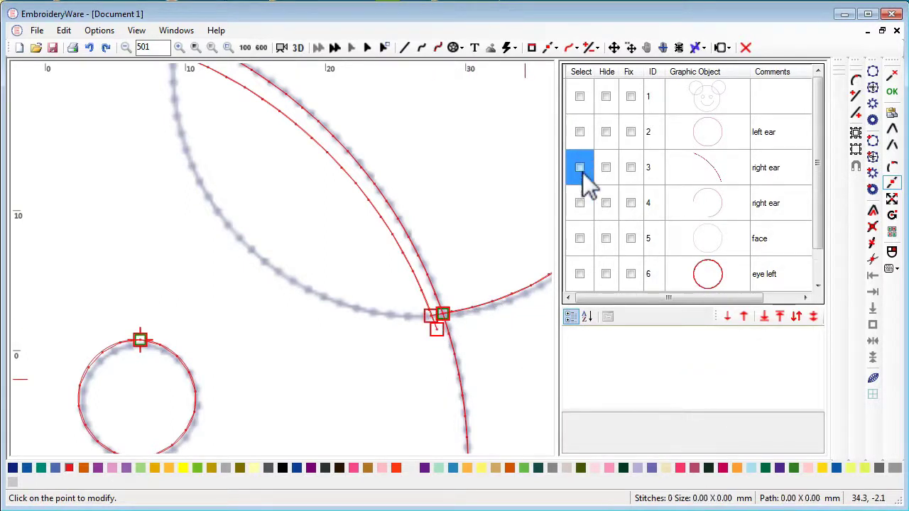
pyautogui.click(580, 178)
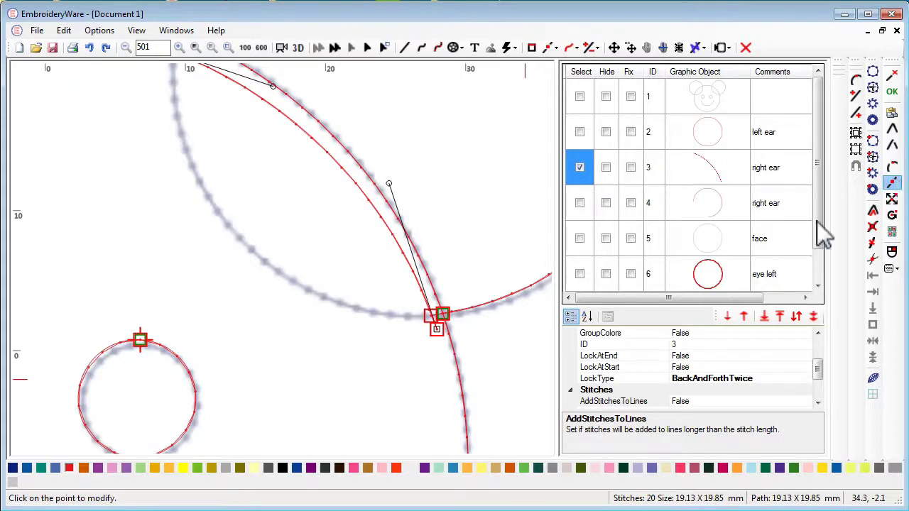
pyautogui.click(436, 329)
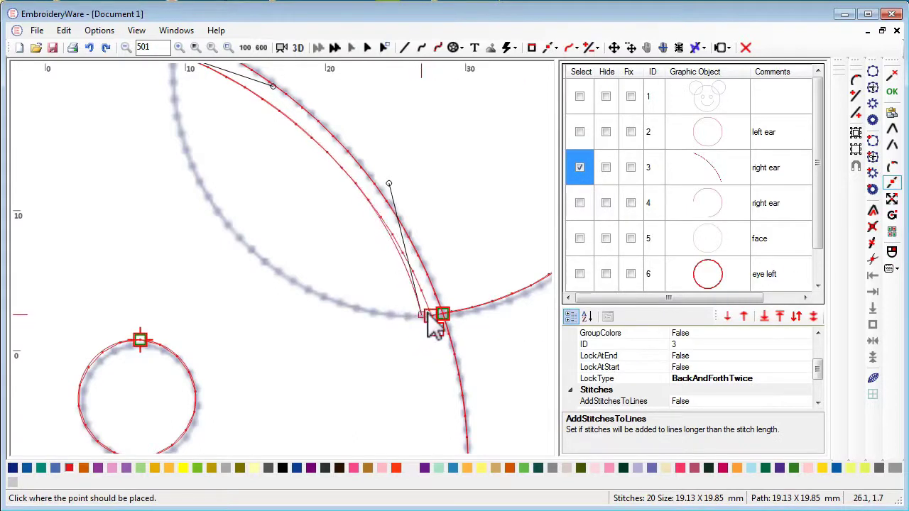
pyautogui.click(430, 318)
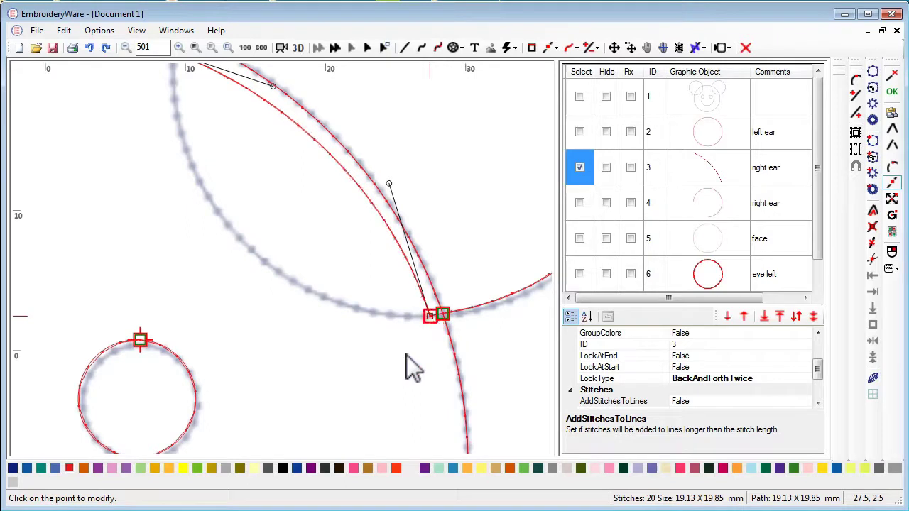
# - Examine the closed right ear in relation to the head outline, the eyes and the left ear
pyautogui.scroll(-2, 336, 247)
pyautogui.scroll(-1, 367, 275)
pyautogui.moveTo(356, 202); pyautogui.dragTo(471, 291)
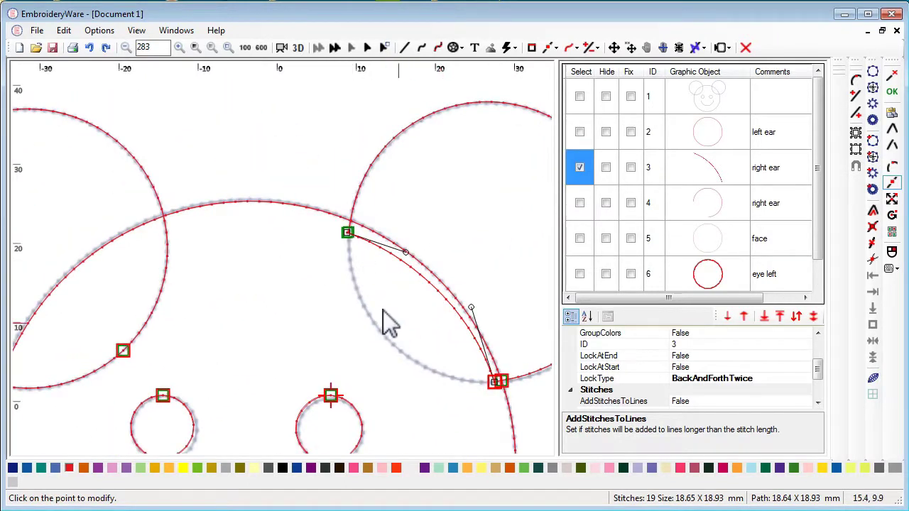
pyautogui.scroll(-2, 379, 319)
pyautogui.scroll(-1, 355, 313)
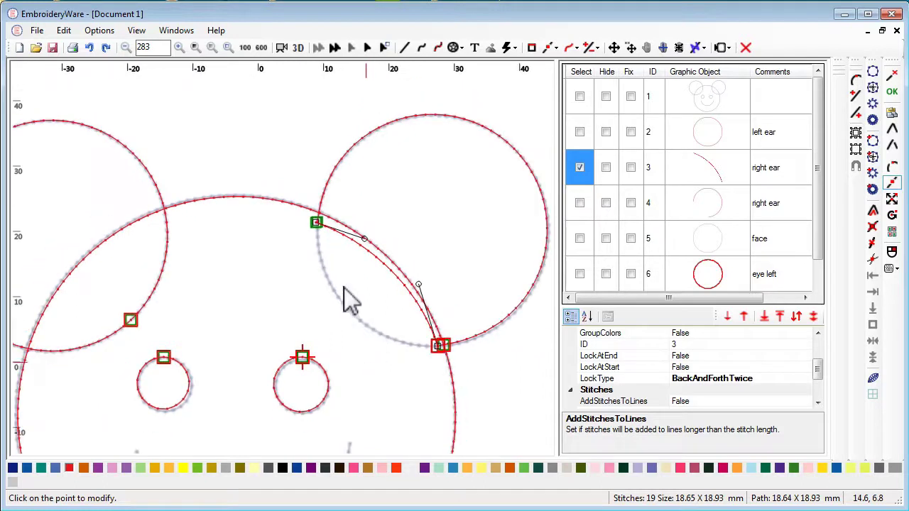
pyautogui.moveTo(387, 362); pyautogui.dragTo(357, 363)
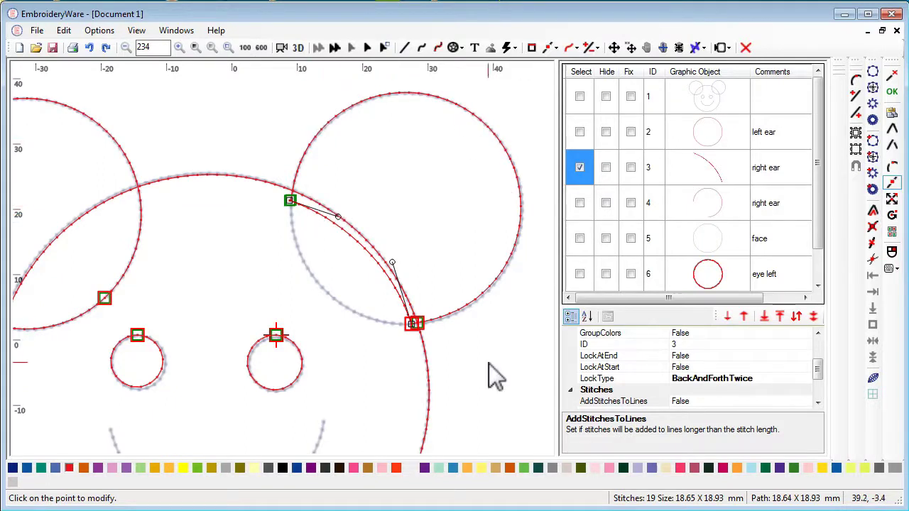
pyautogui.scroll(-1, 333, 325)
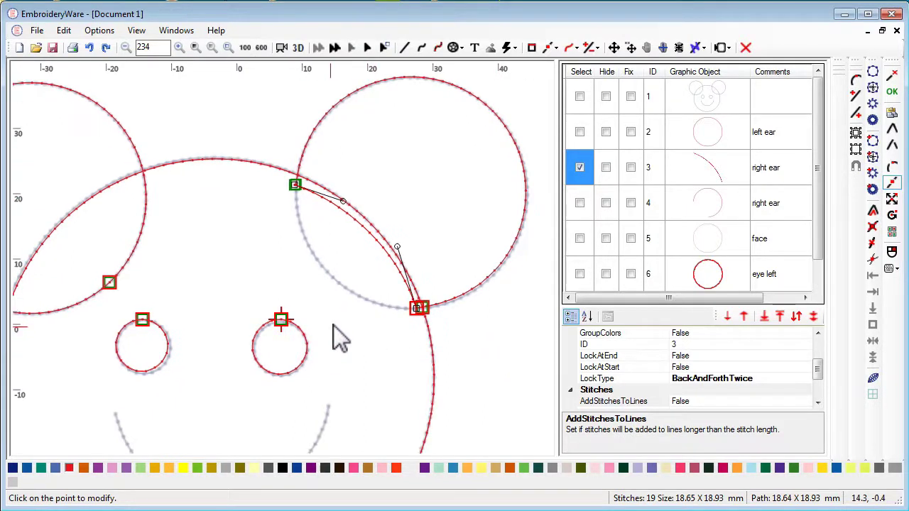
pyautogui.scroll(-1, 343, 328)
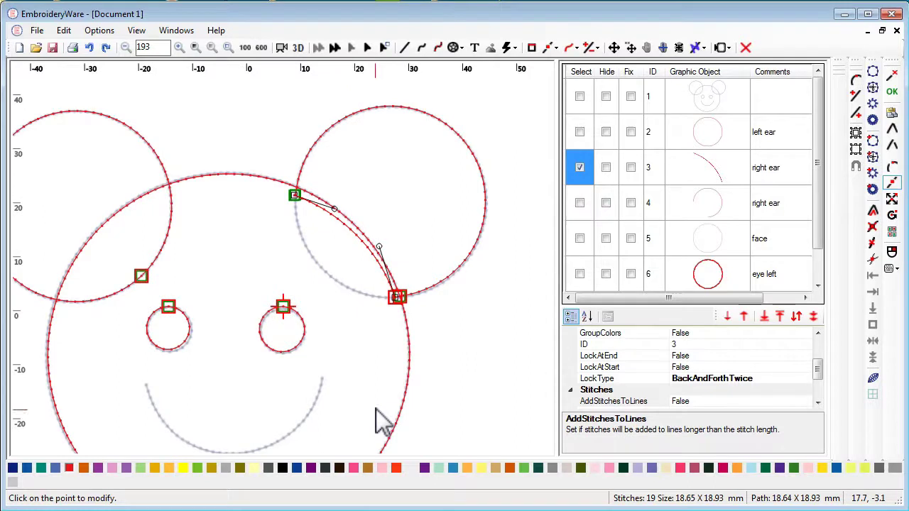
pyautogui.scroll(-2, 402, 376)
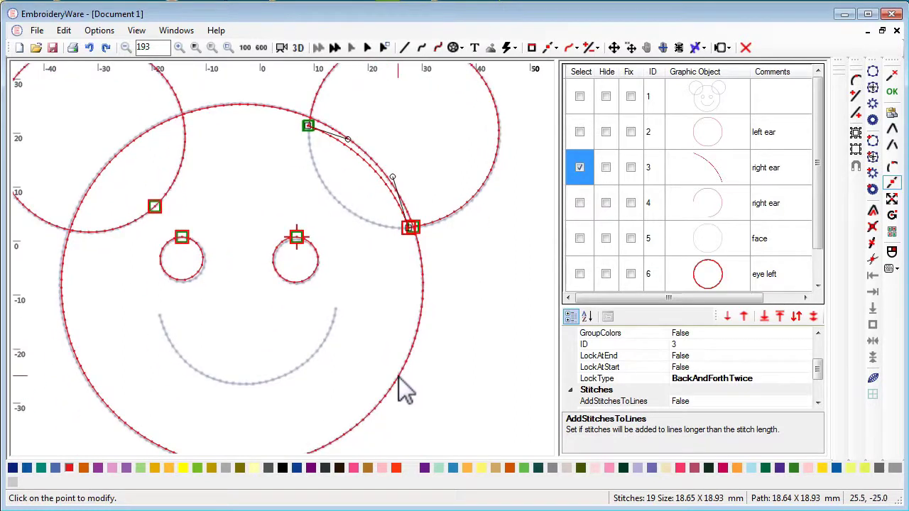
pyautogui.scroll(2, 389, 365)
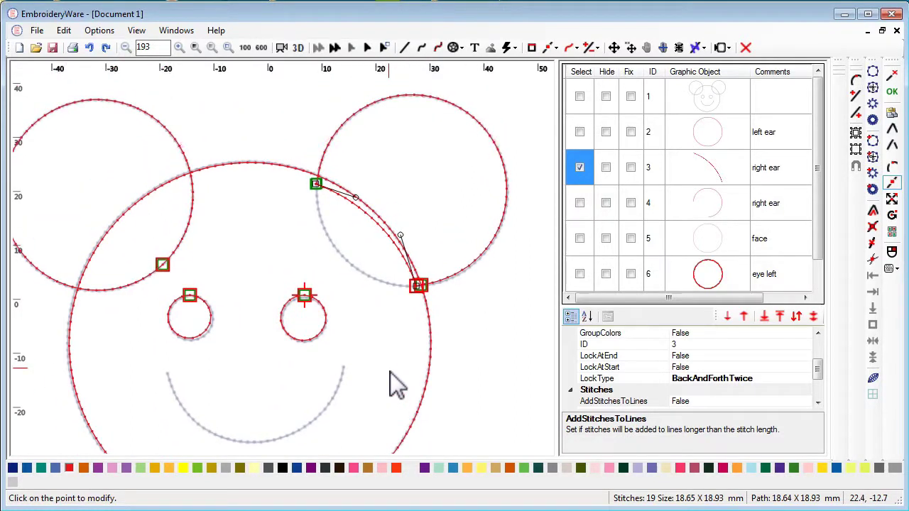
# - Select the left ear and both right ear curves, recolor them green, and clear the selection
pyautogui.click(580, 169)
pyautogui.click(580, 132)
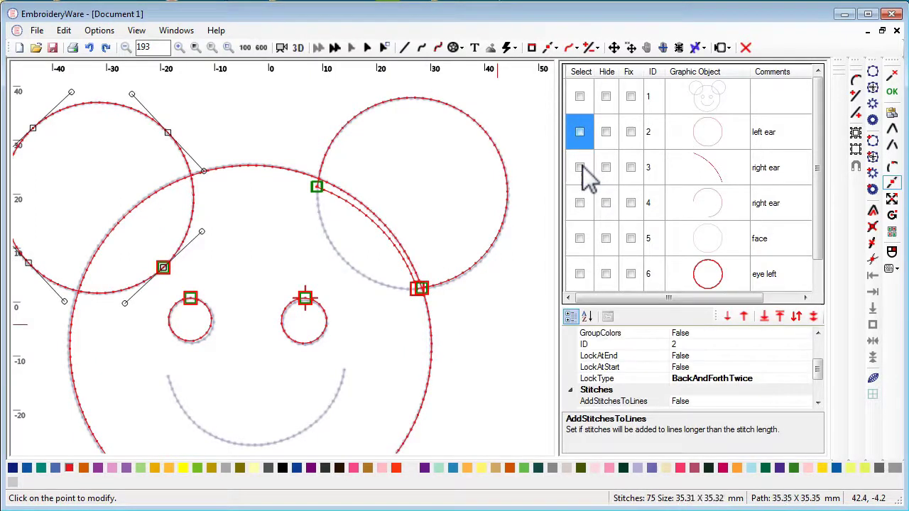
pyautogui.click(580, 168)
pyautogui.click(580, 203)
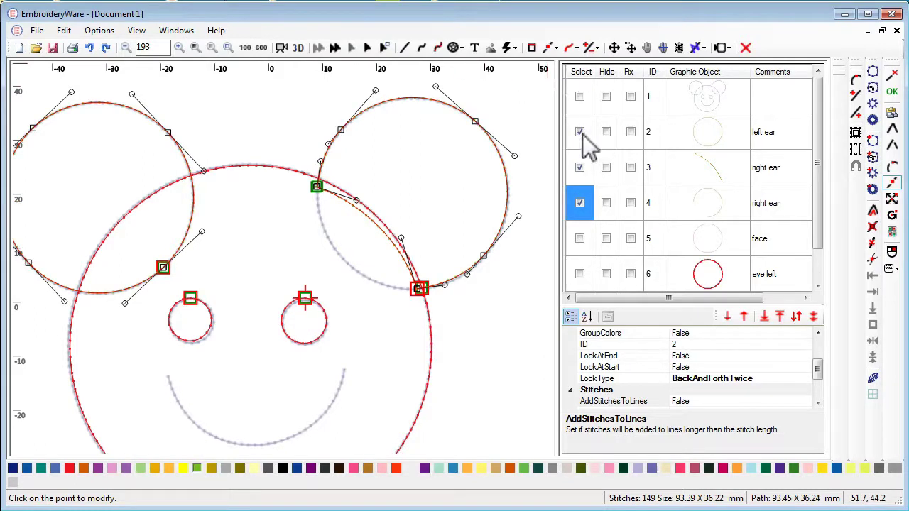
pyautogui.click(581, 93)
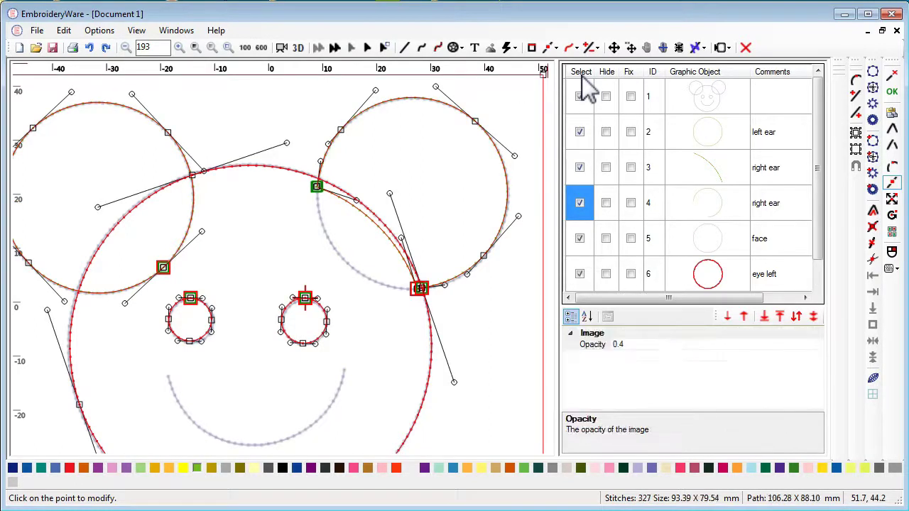
pyautogui.click(581, 74)
# - Select the right ear's closing curve and arc and turn them into an appliqué placement line
pyautogui.moveTo(489, 326); pyautogui.dragTo(468, 363)
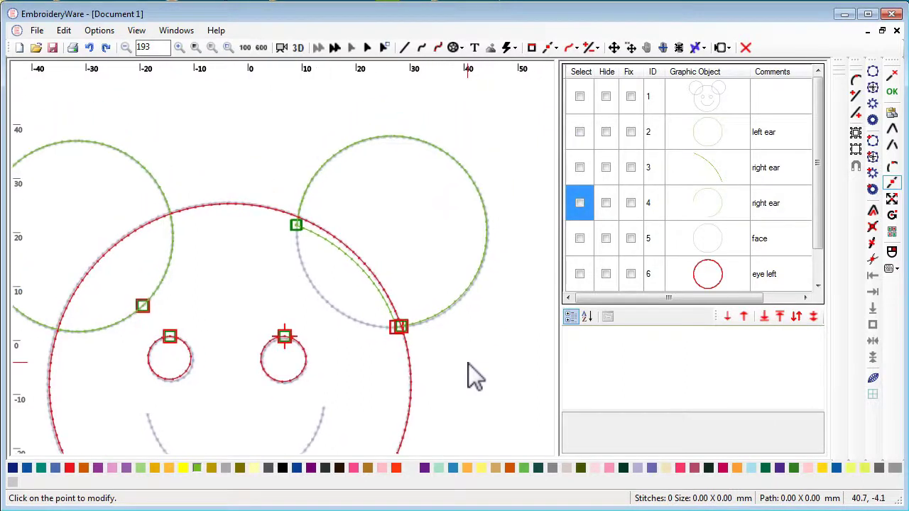
pyautogui.scroll(4, 468, 363)
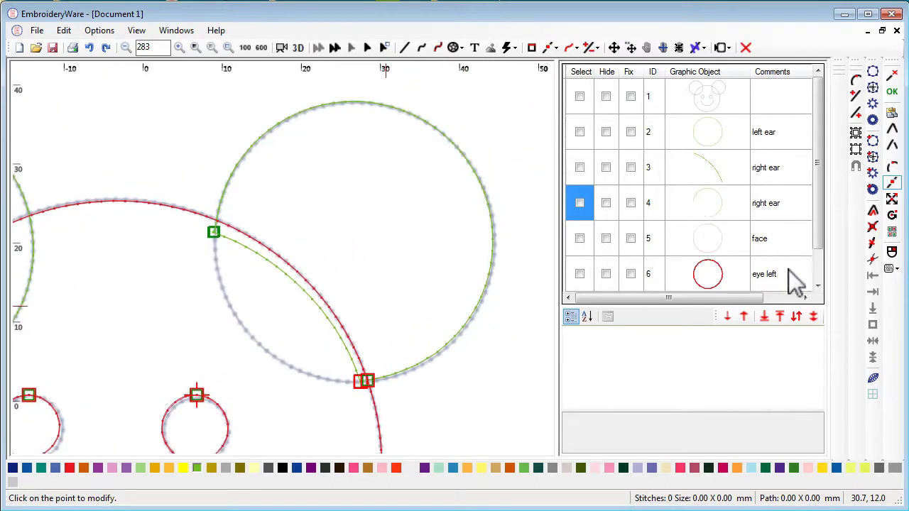
pyautogui.click(579, 172)
pyautogui.click(579, 203)
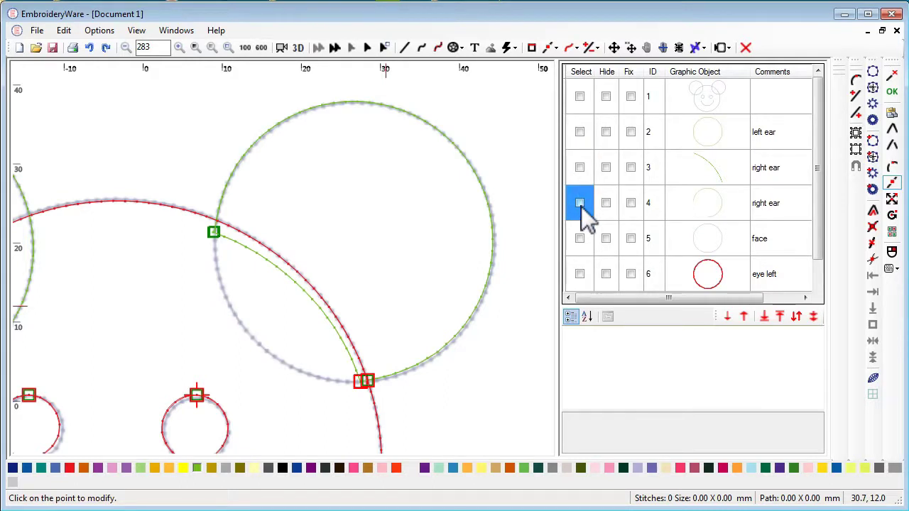
pyautogui.click(580, 169)
pyautogui.click(580, 168)
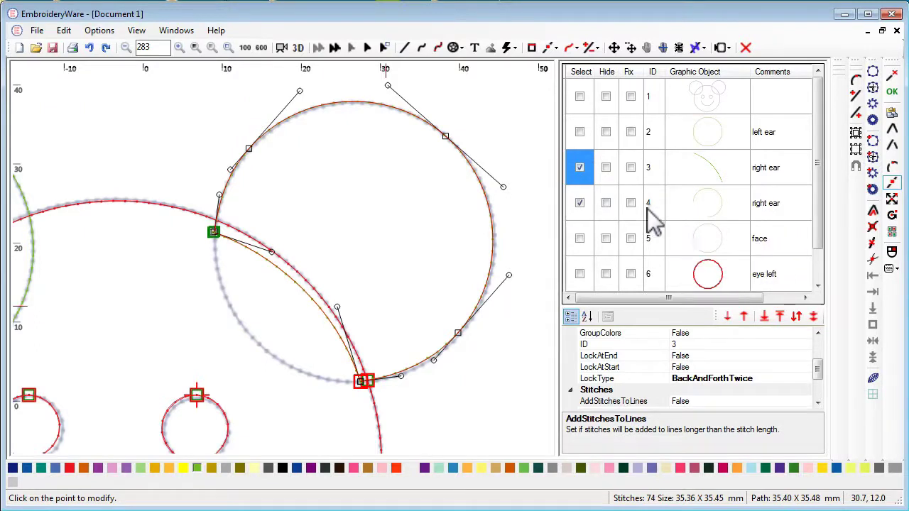
pyautogui.click(878, 74)
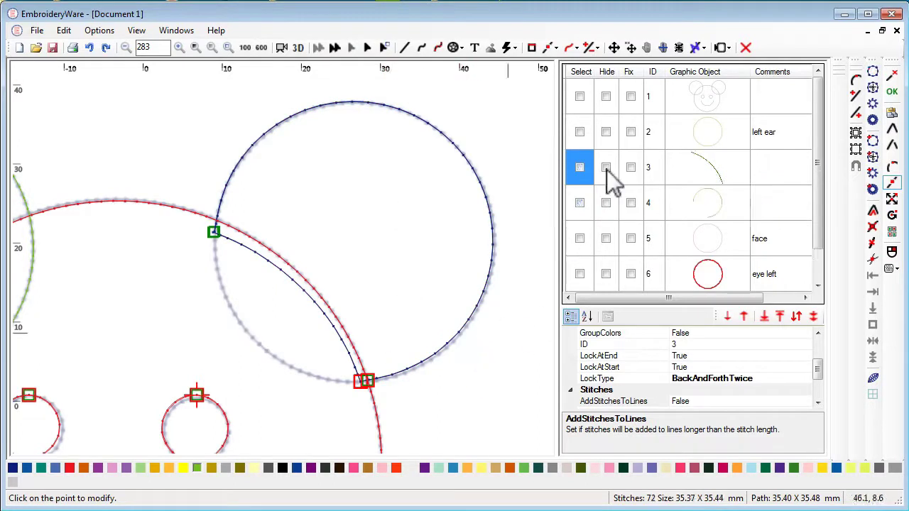
# - Reselect both right ear placement curves and generate an additional appliqué step from them
pyautogui.click(581, 169)
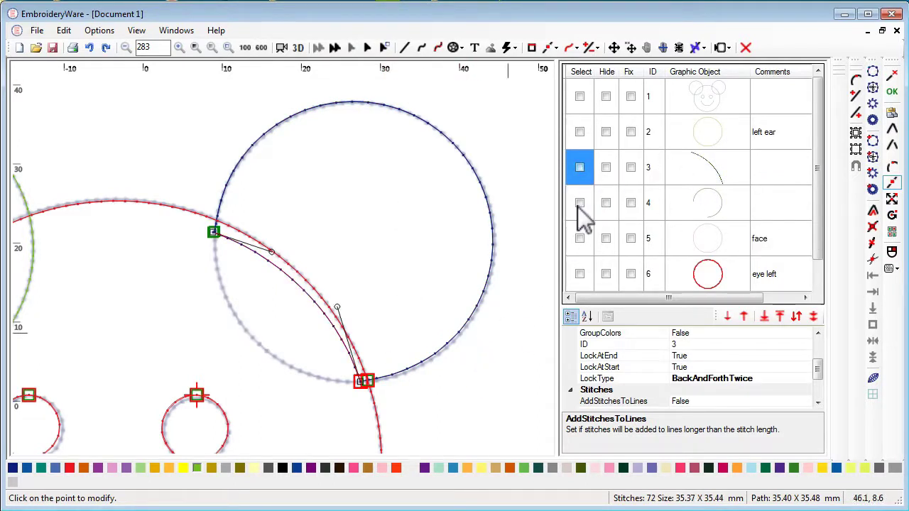
pyautogui.click(578, 207)
pyautogui.click(578, 201)
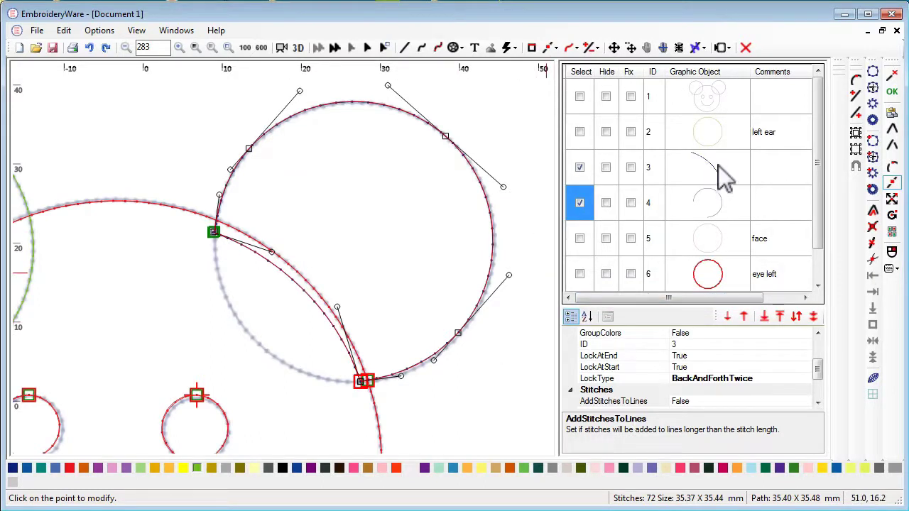
pyautogui.click(873, 155)
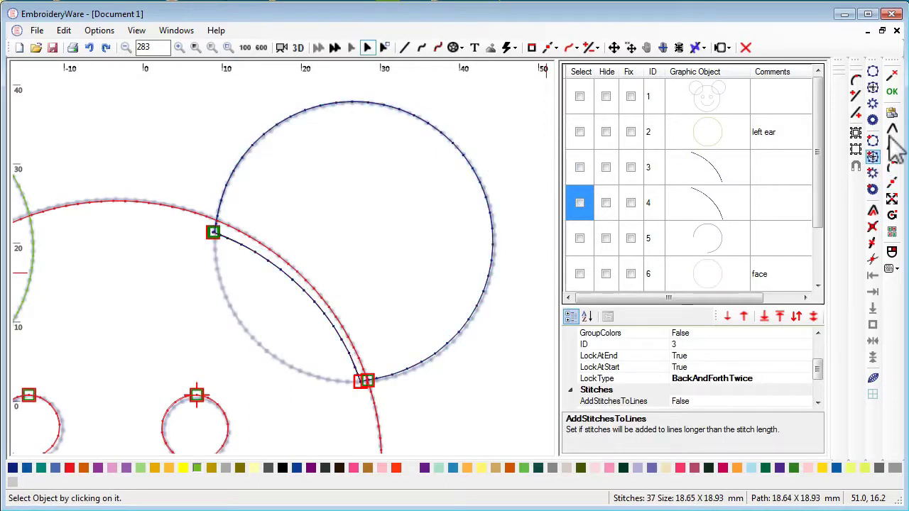
# - Check the AppliqueStep properties of the right ear arc and the second of the two closing curves
pyautogui.moveTo(819, 223); pyautogui.dragTo(816, 241)
pyautogui.moveTo(820, 182); pyautogui.dragTo(820, 248)
pyautogui.moveTo(824, 215); pyautogui.dragTo(826, 192)
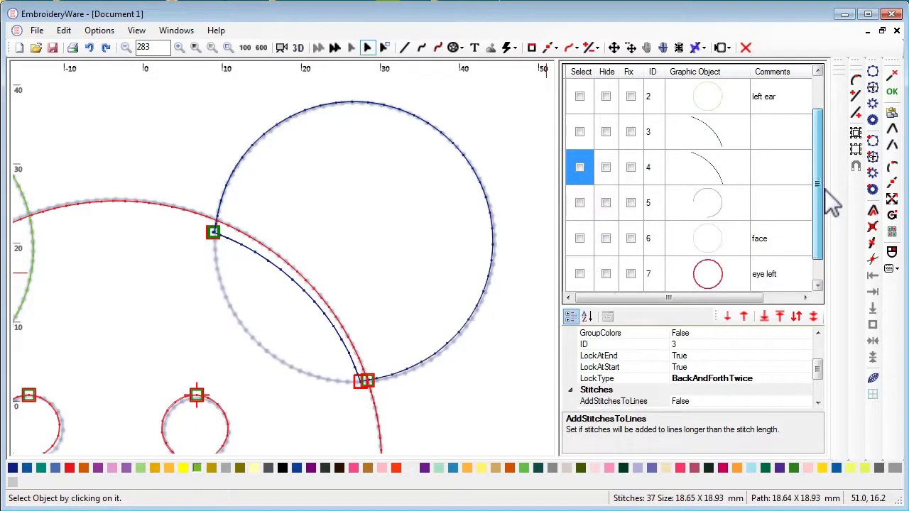
pyautogui.click(579, 207)
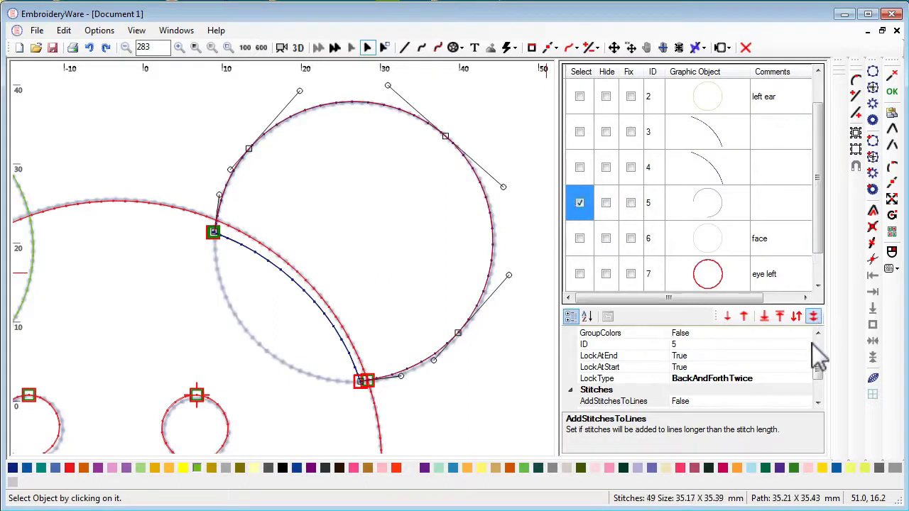
pyautogui.moveTo(820, 377); pyautogui.dragTo(820, 397)
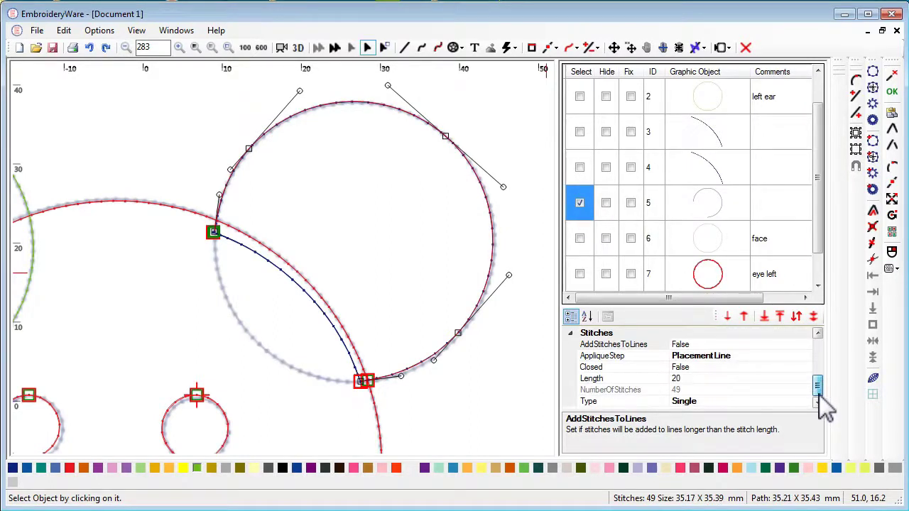
pyautogui.click(579, 205)
pyautogui.click(581, 174)
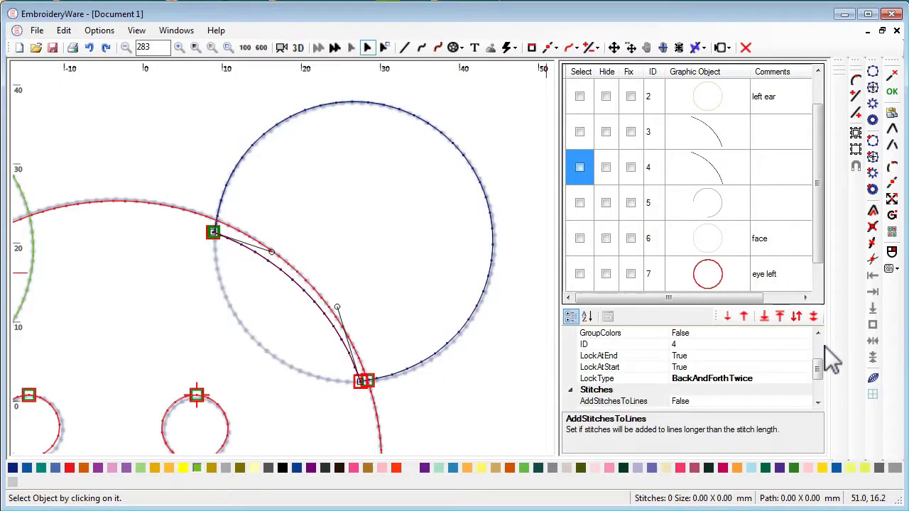
pyautogui.click(821, 391)
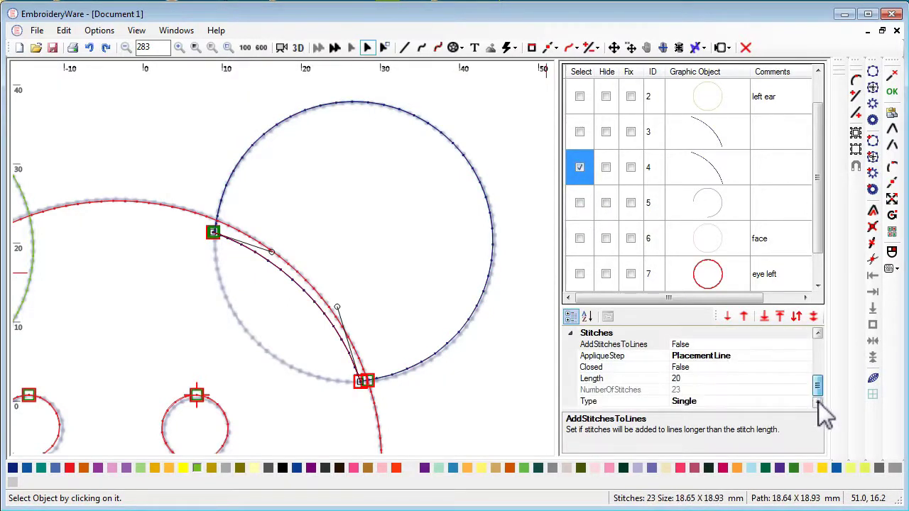
pyautogui.click(579, 165)
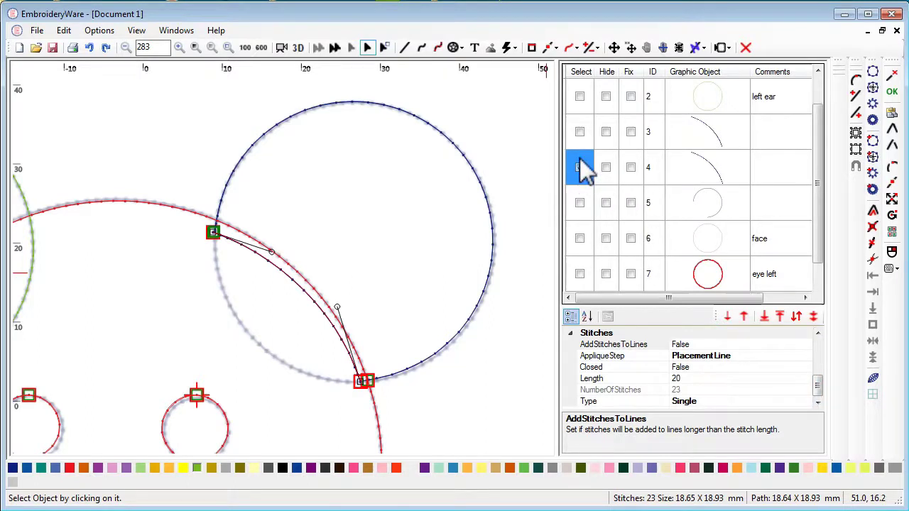
# - Select the first of the two closing curves, move it down two places to follow the ear arc, and review the order
pyautogui.click(580, 133)
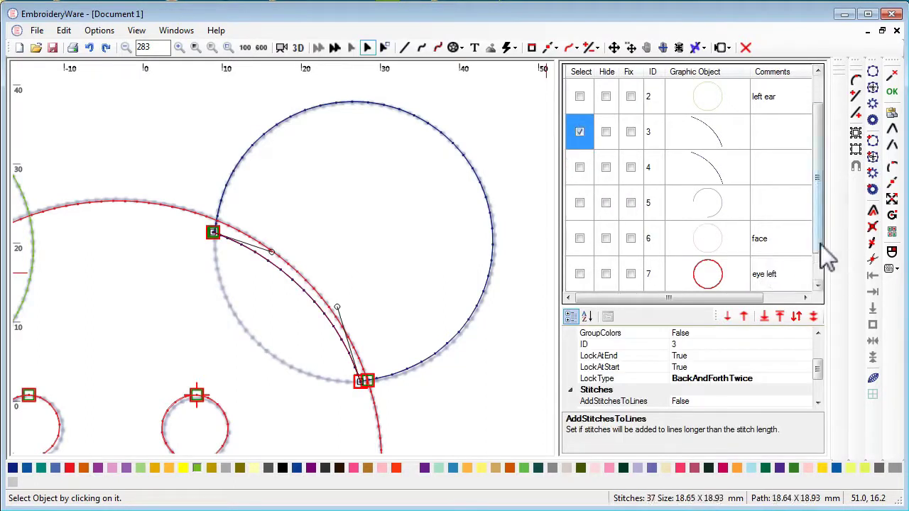
pyautogui.moveTo(820, 244); pyautogui.dragTo(818, 302)
pyautogui.click(817, 392)
pyautogui.click(817, 402)
pyautogui.scroll(2, 820, 387)
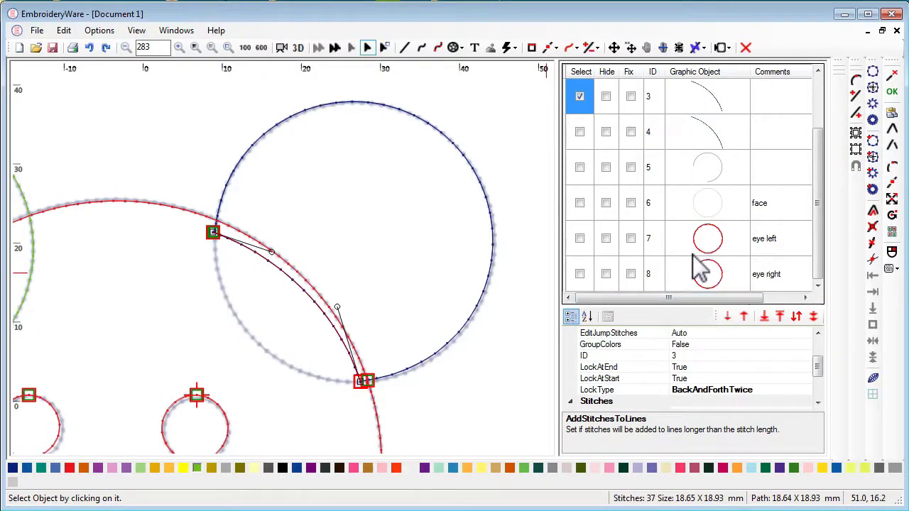
pyautogui.click(727, 317)
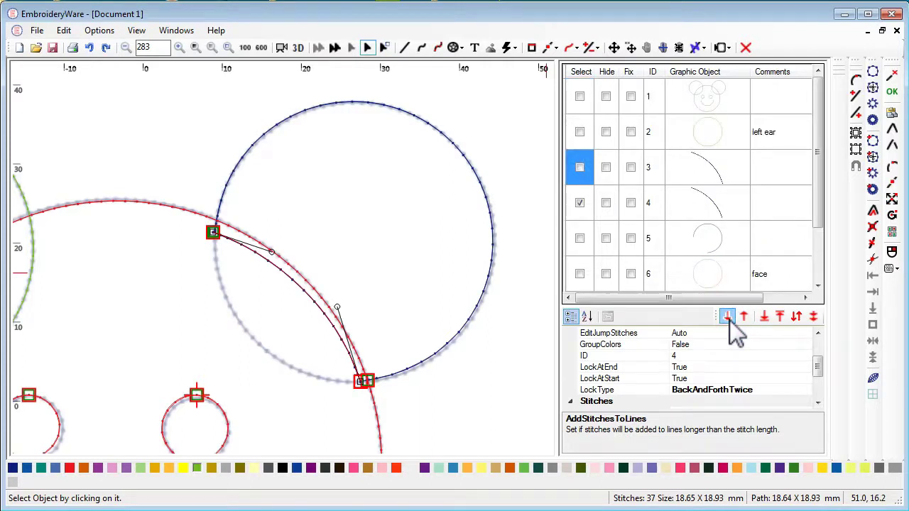
pyautogui.click(729, 320)
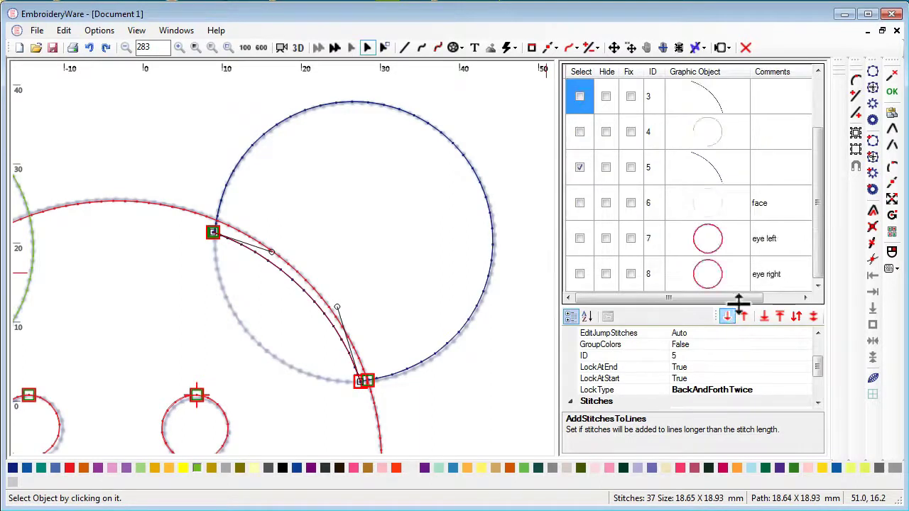
pyautogui.click(580, 167)
pyautogui.click(816, 103)
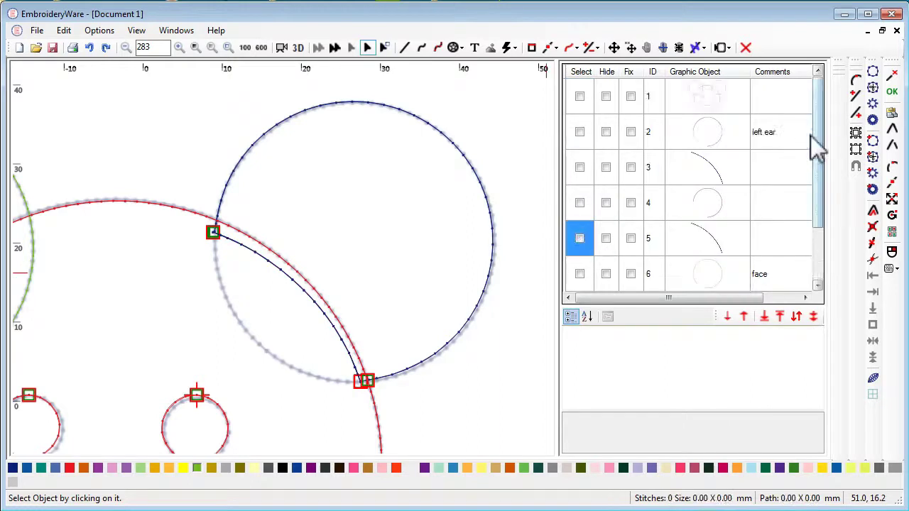
pyautogui.click(705, 167)
pyautogui.click(706, 213)
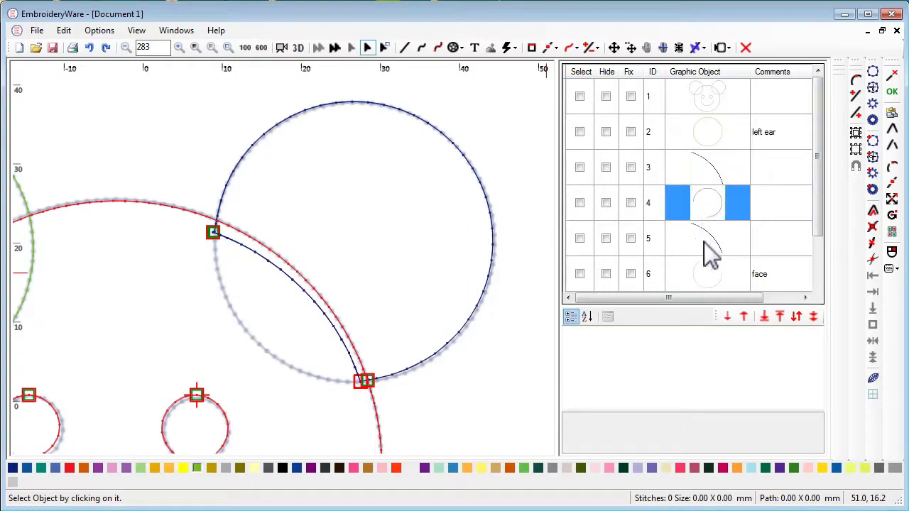
pyautogui.click(712, 256)
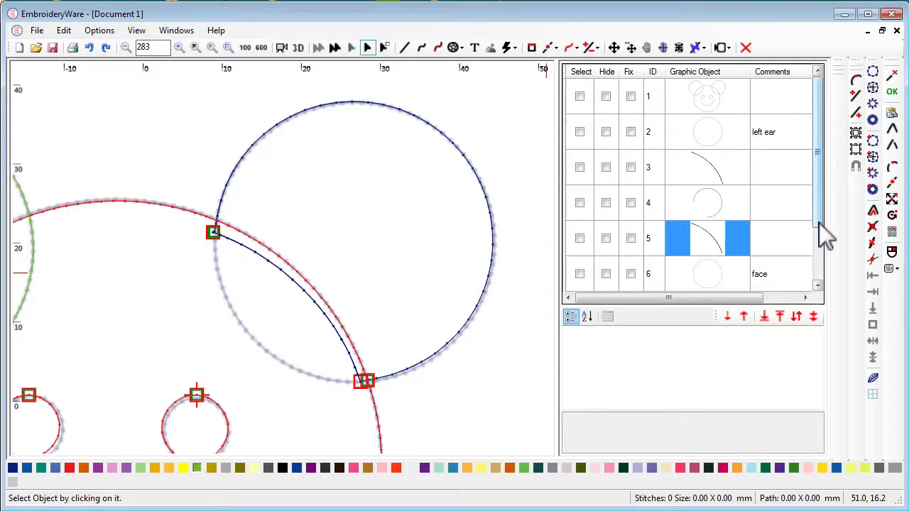
# - Select the right ear arc alone and generate an appliqué cutting line from it
pyautogui.click(816, 255)
pyautogui.click(818, 284)
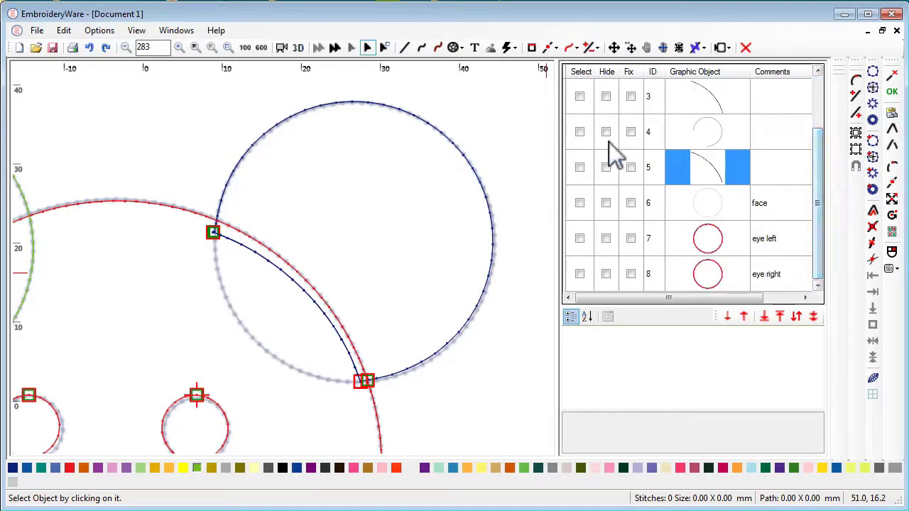
pyautogui.click(579, 133)
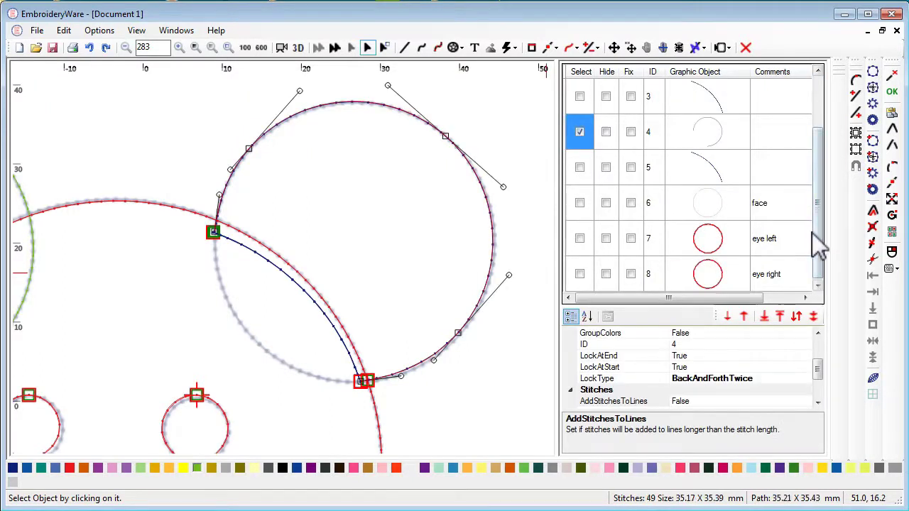
pyautogui.click(873, 157)
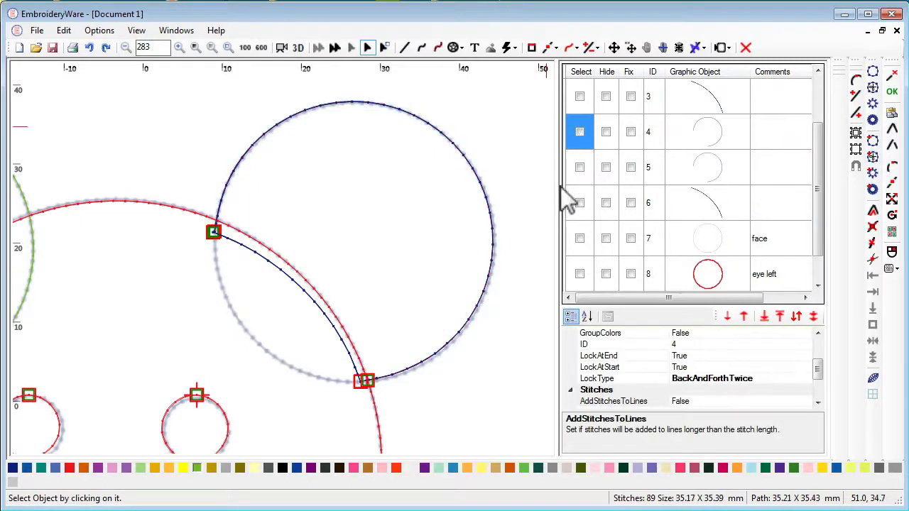
# - Check the AppliqueStep properties of the two right ear arcs to tell the placement line from the cutting line
pyautogui.click(581, 168)
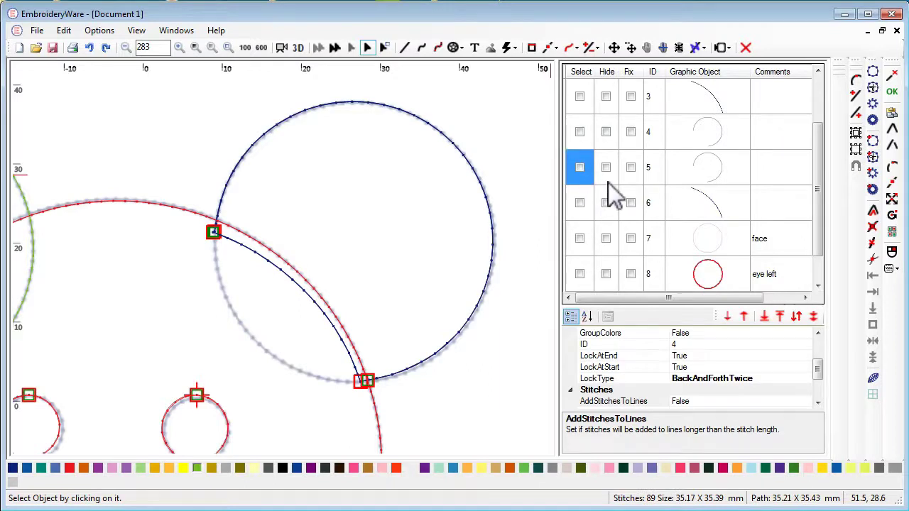
pyautogui.click(579, 168)
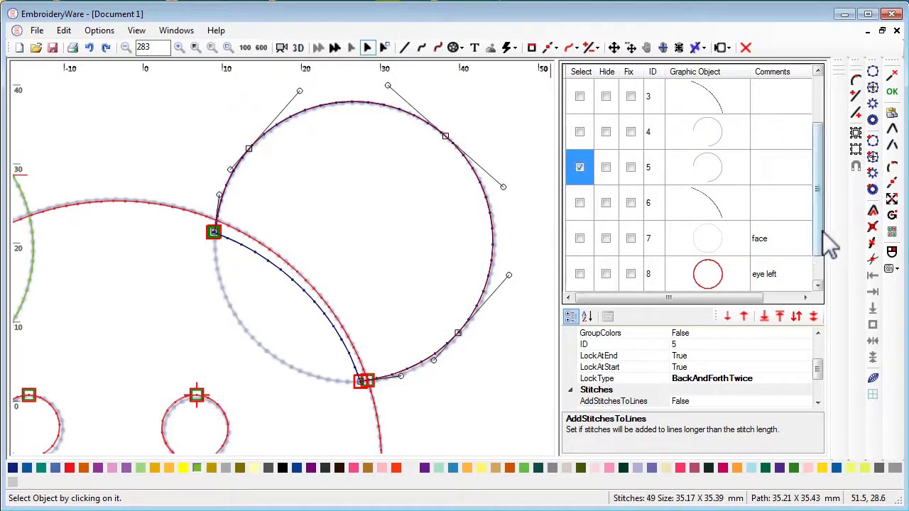
pyautogui.scroll(-1, 824, 255)
pyautogui.scroll(-2, 820, 401)
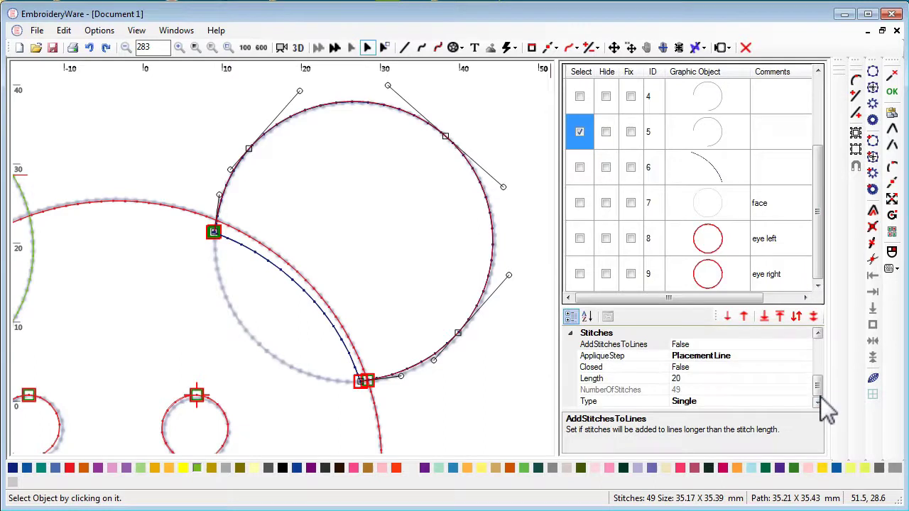
pyautogui.click(579, 132)
pyautogui.click(579, 97)
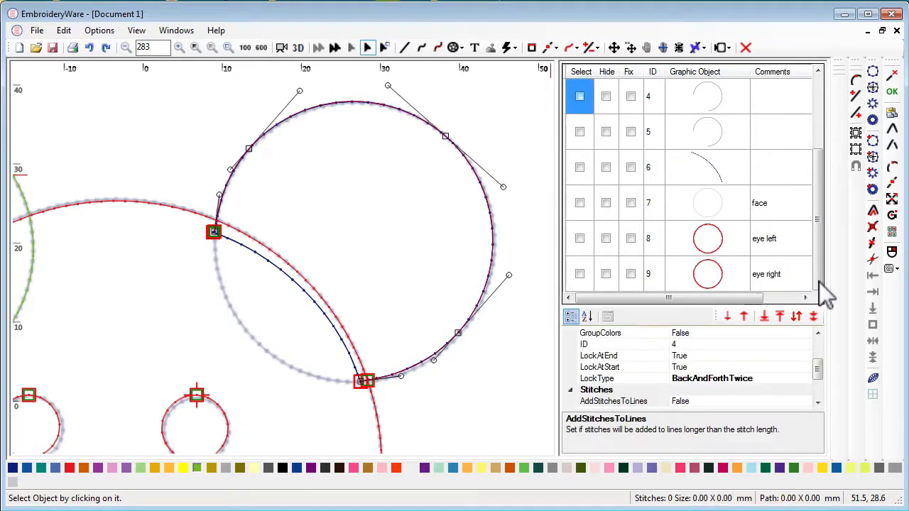
pyautogui.moveTo(817, 369); pyautogui.dragTo(824, 397)
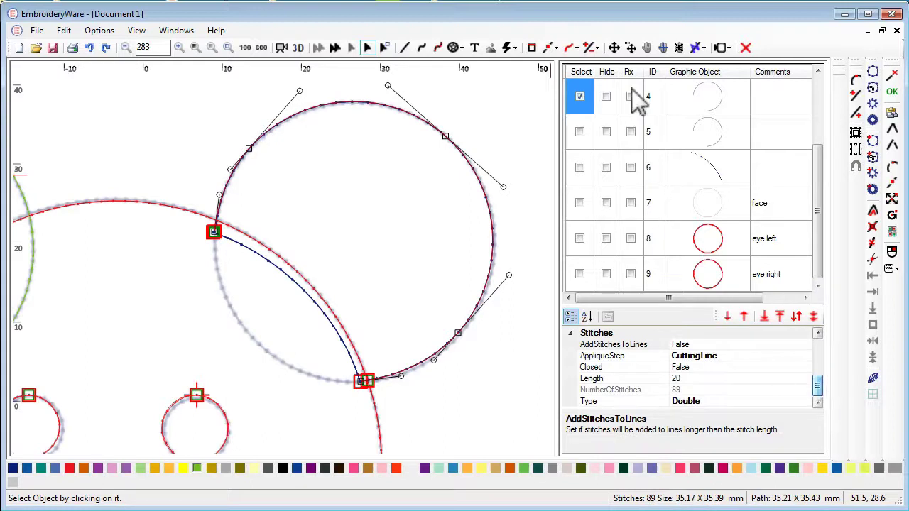
# - Move the right ear's cutting-line arc down two places, directly after the second closing curve, and deselect it
pyautogui.click(728, 316)
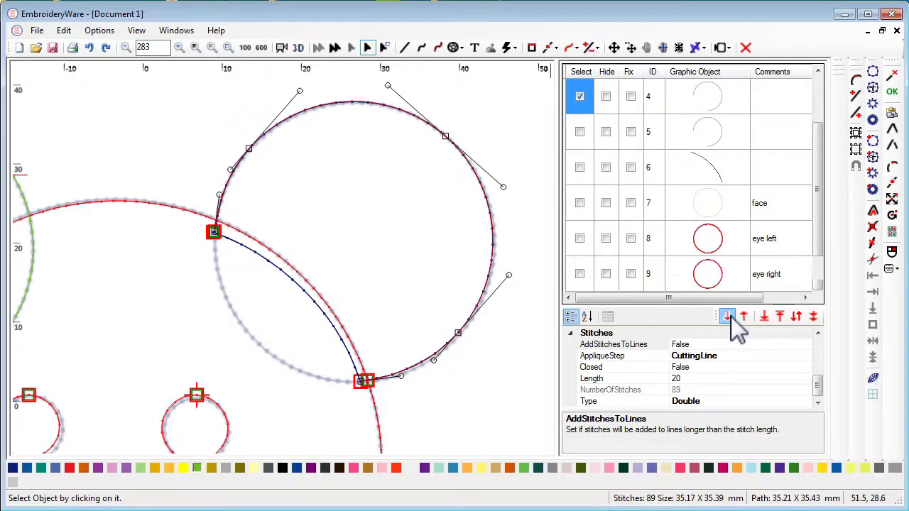
pyautogui.click(731, 319)
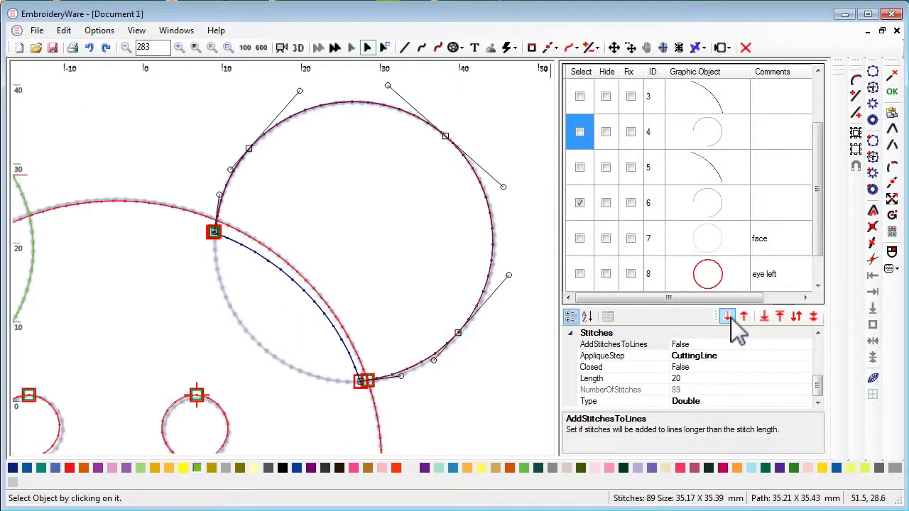
pyautogui.click(579, 204)
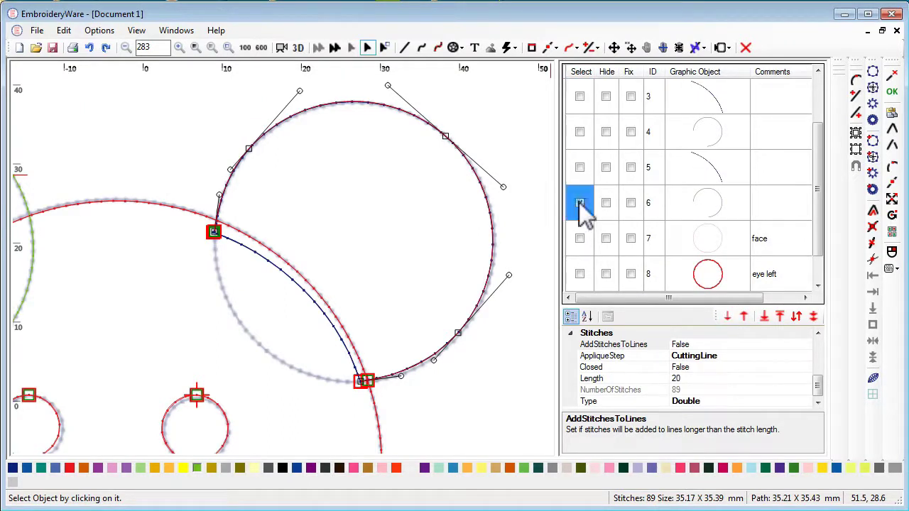
# - Hide all objects except the right ear's placement closing curve and arc, and display the connecting lines between objects
pyautogui.click(610, 71)
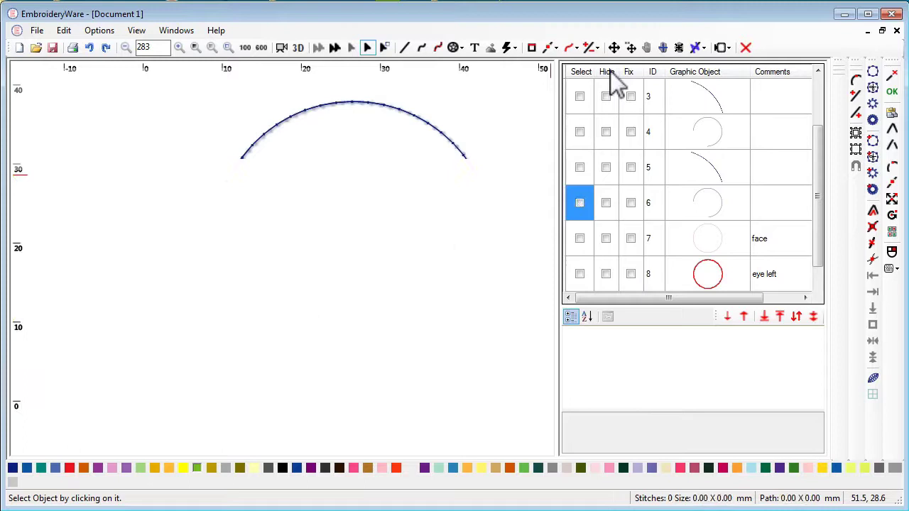
pyautogui.scroll(1, 813, 121)
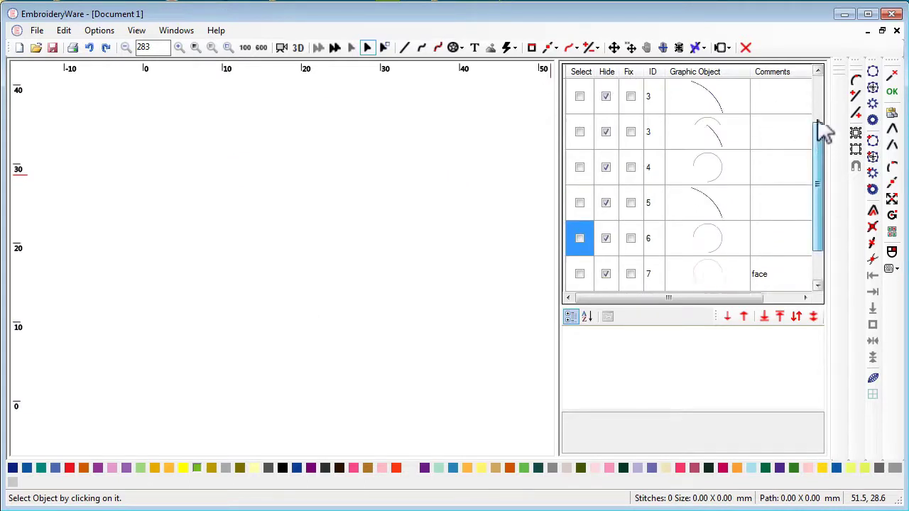
pyautogui.click(607, 132)
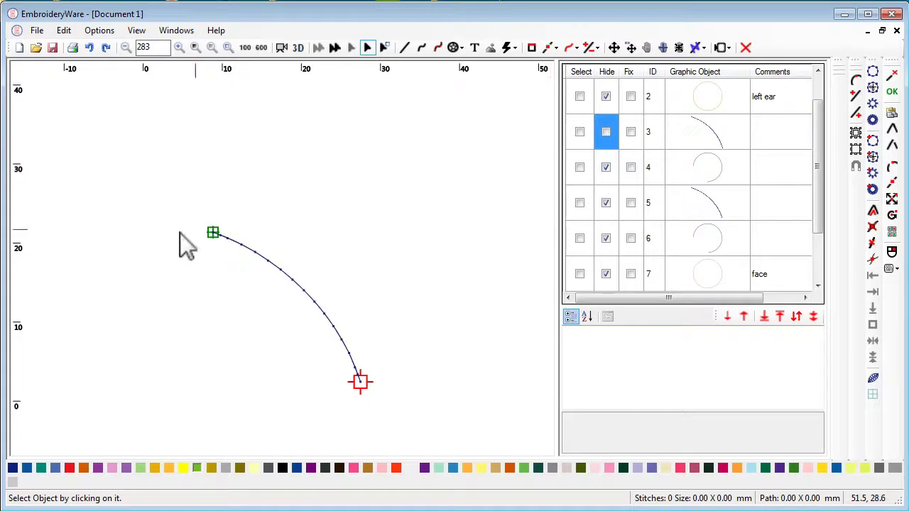
pyautogui.click(606, 168)
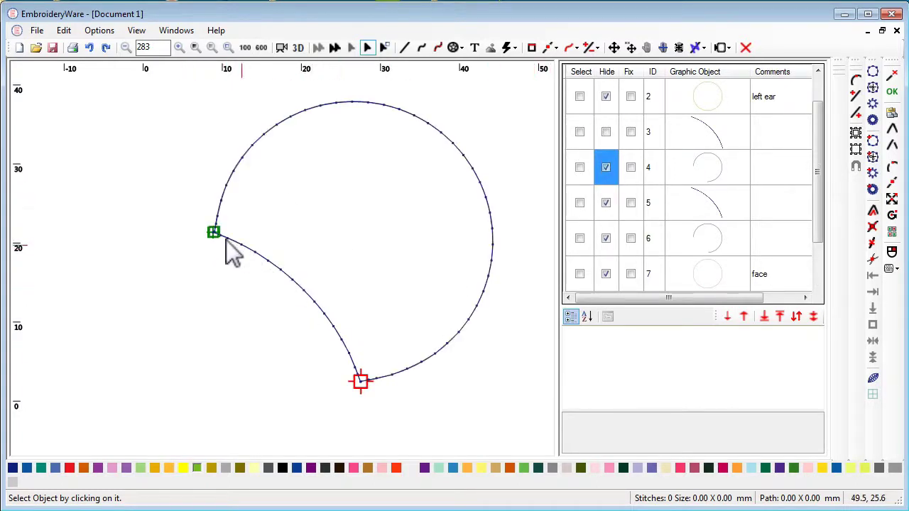
pyautogui.click(703, 48)
pyautogui.click(709, 140)
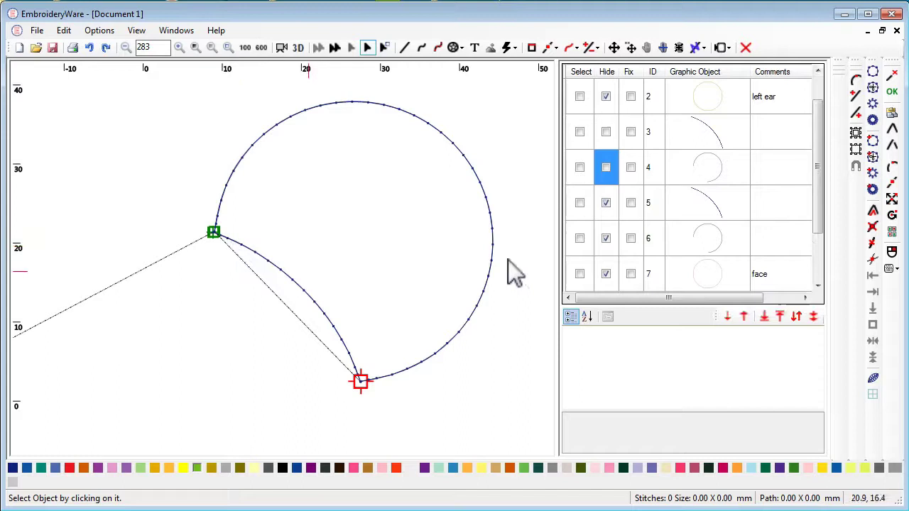
# - Reverse the direction of the right ear's placement arc so it starts where the closing curve ends
pyautogui.click(693, 171)
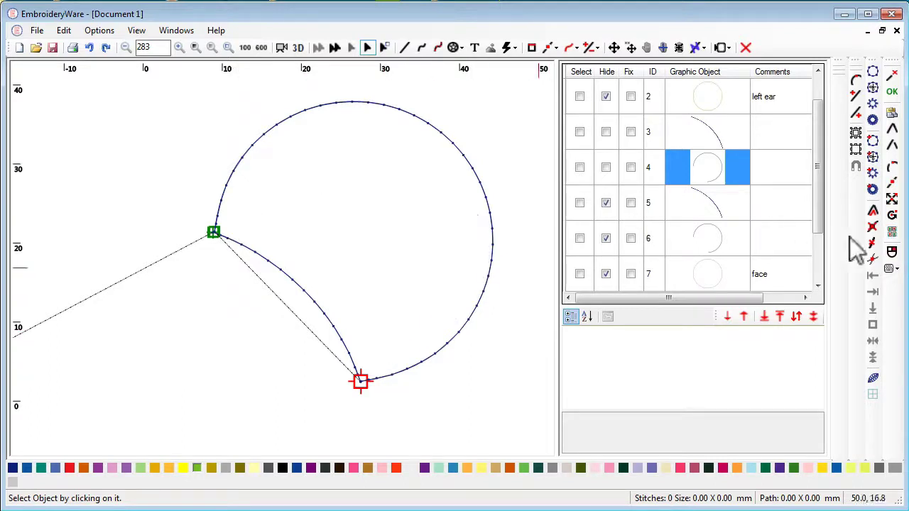
pyautogui.click(892, 231)
pyautogui.click(713, 172)
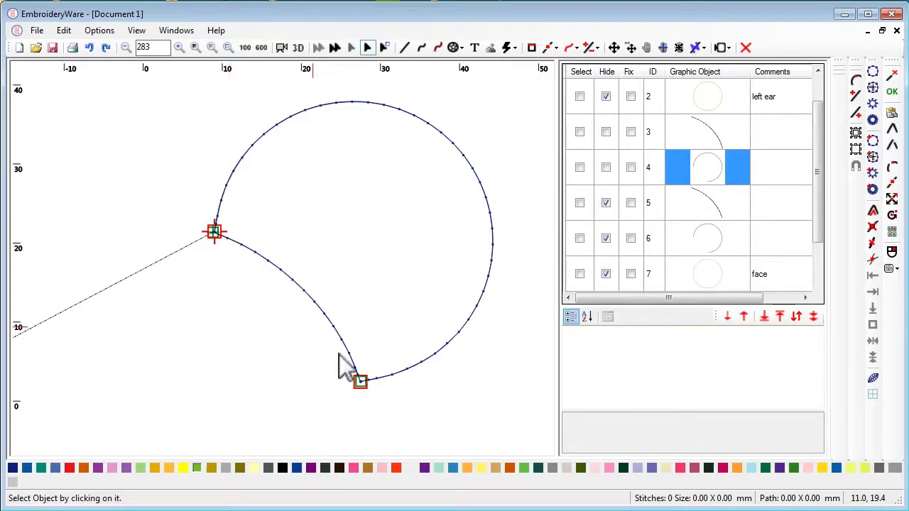
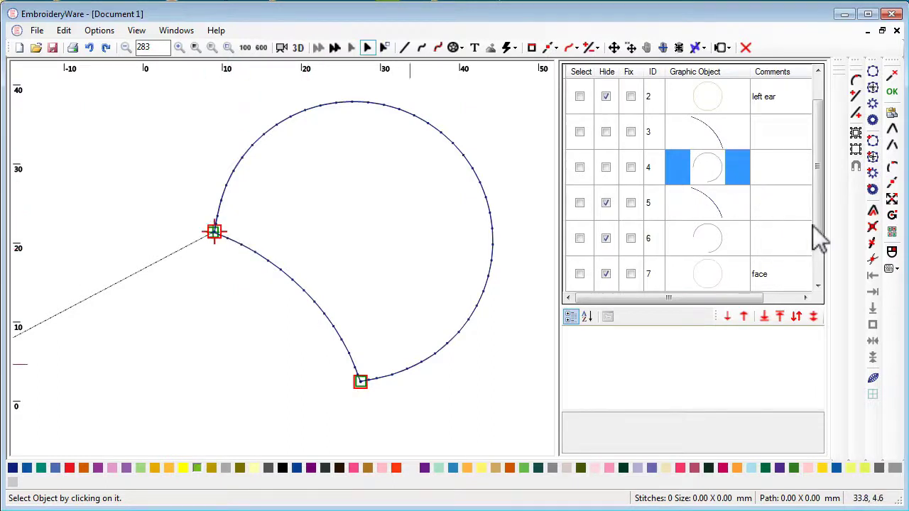
# - Join the right ear's placement closing curve and placement arc into a single curve
pyautogui.click(893, 130)
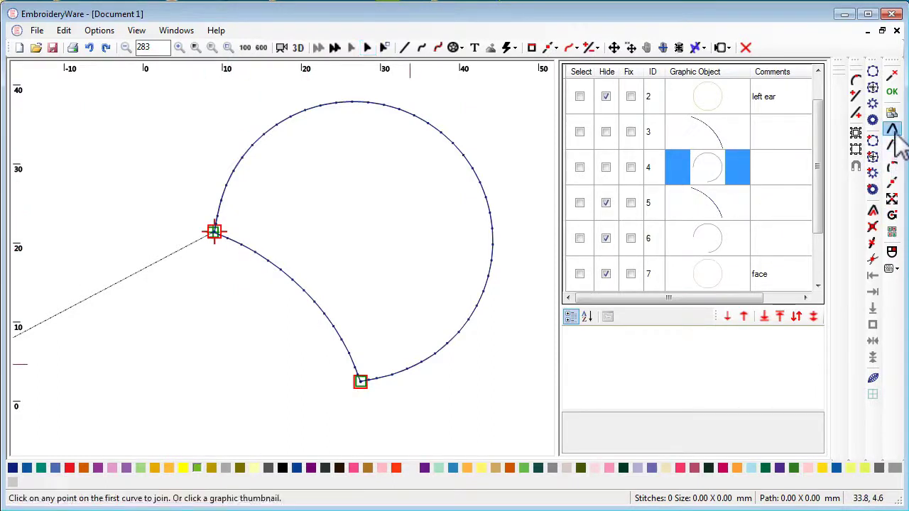
pyautogui.click(700, 134)
pyautogui.click(706, 178)
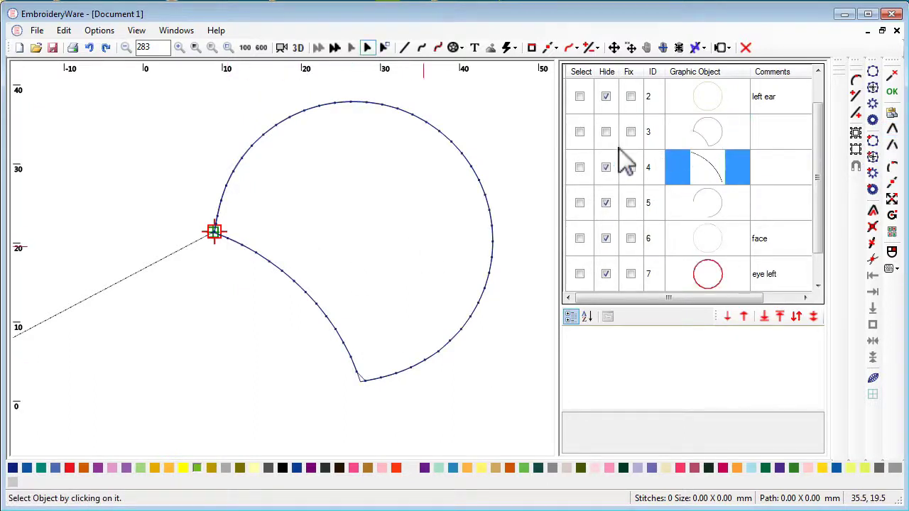
# - Comment the joined ear curve as "place right ear" and check its AppliqueStep property
pyautogui.click(771, 132)
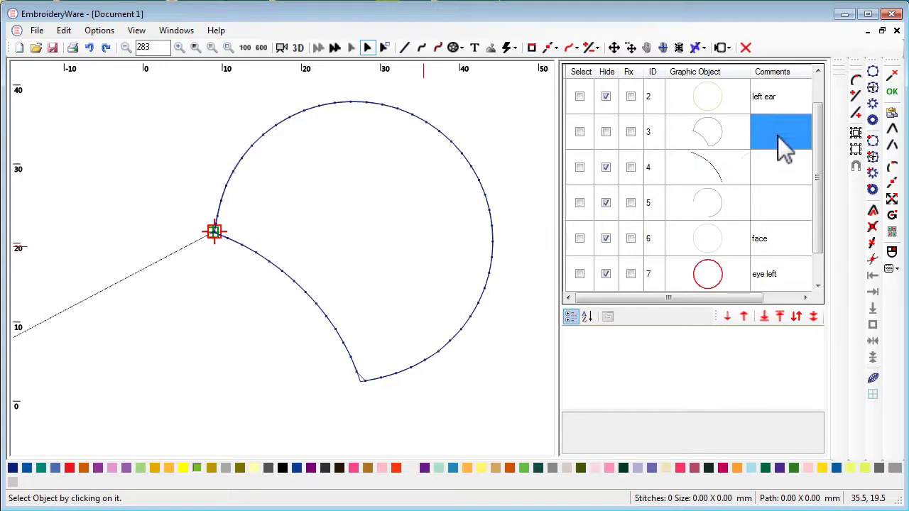
pyautogui.click(769, 137)
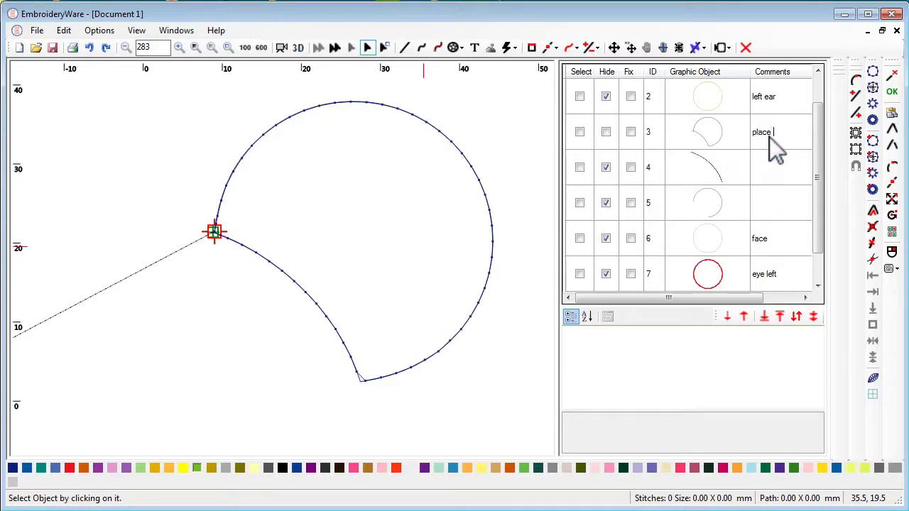
pyautogui.write('place right ear')
pyautogui.click(773, 136)
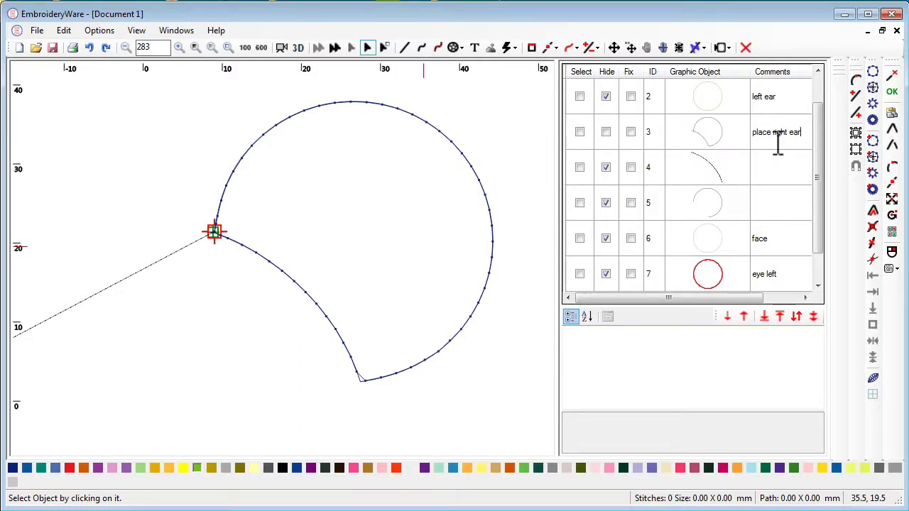
pyautogui.click(583, 132)
pyautogui.moveTo(820, 370); pyautogui.dragTo(820, 404)
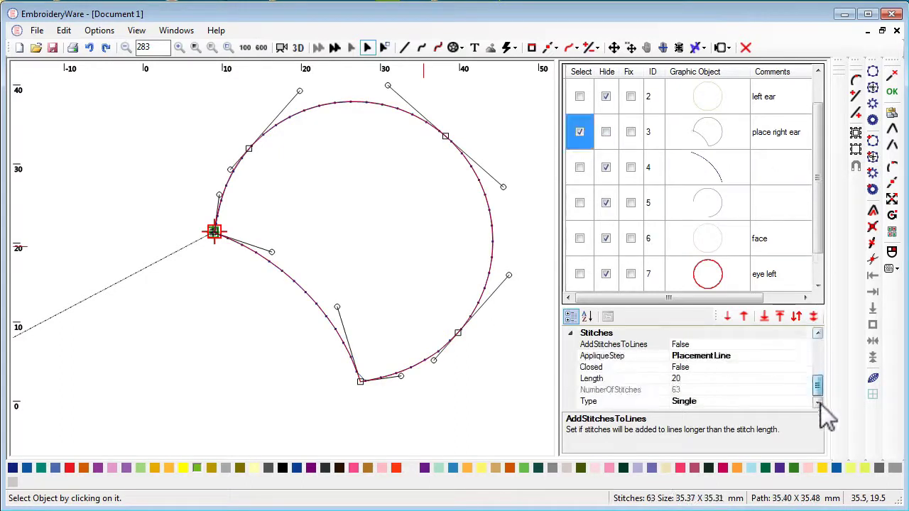
pyautogui.click(579, 132)
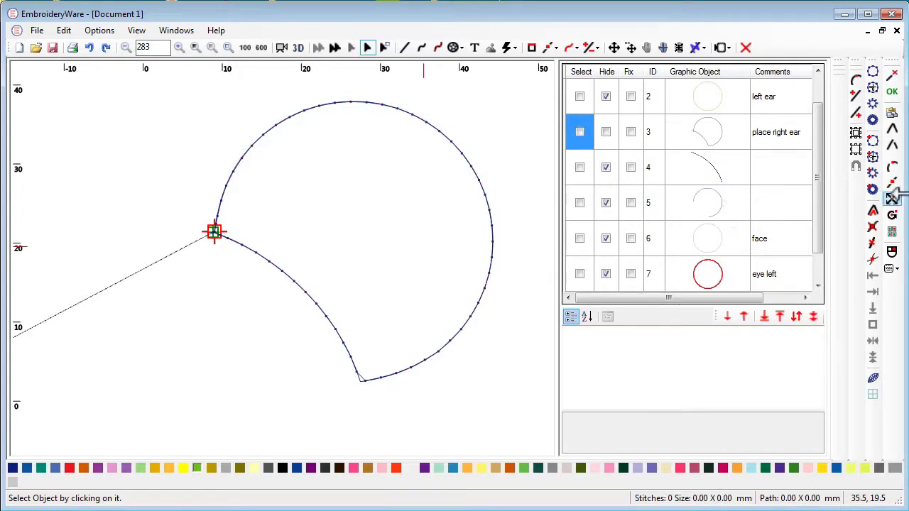
# - Join the right ear's hidden cutting closing curve and cutting arc into a single curve
pyautogui.click(892, 128)
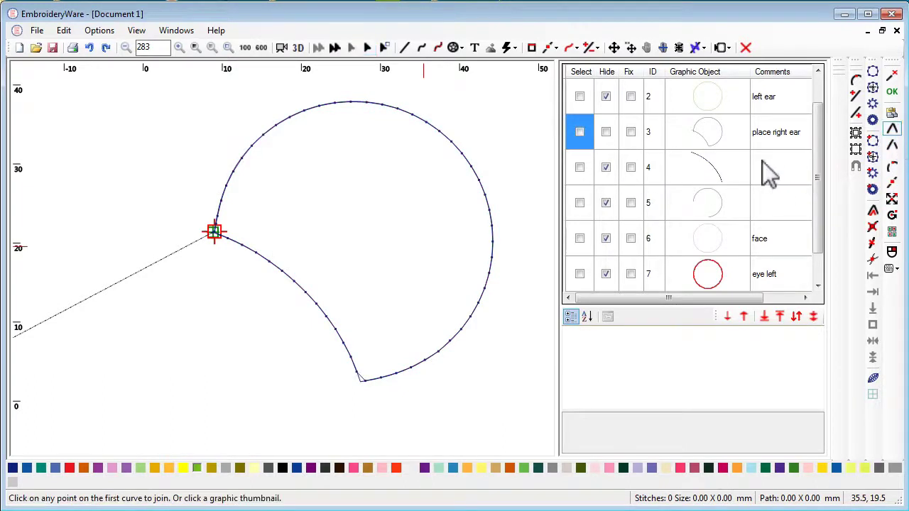
pyautogui.click(734, 176)
pyautogui.click(713, 196)
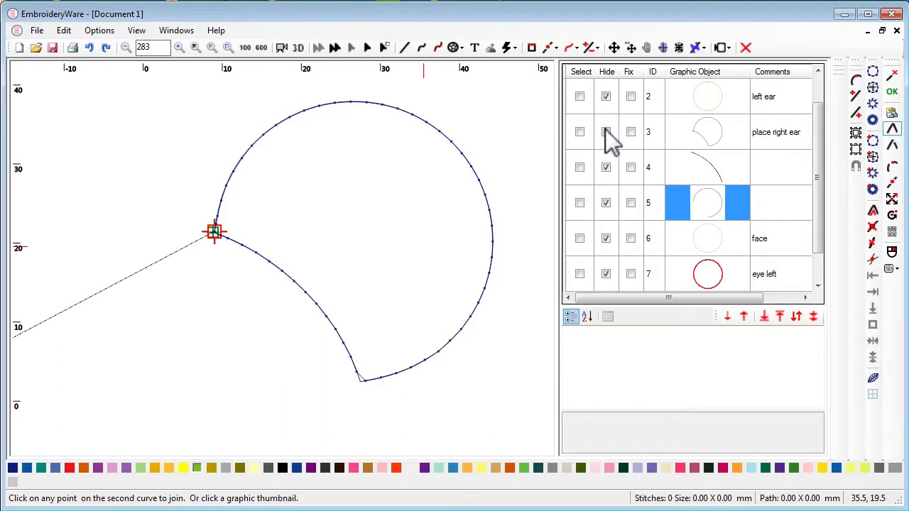
pyautogui.click(581, 170)
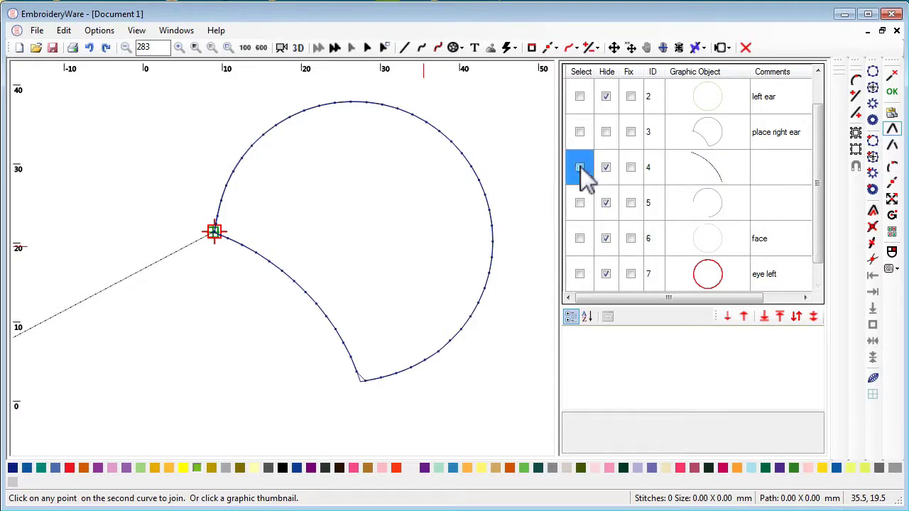
pyautogui.click(579, 202)
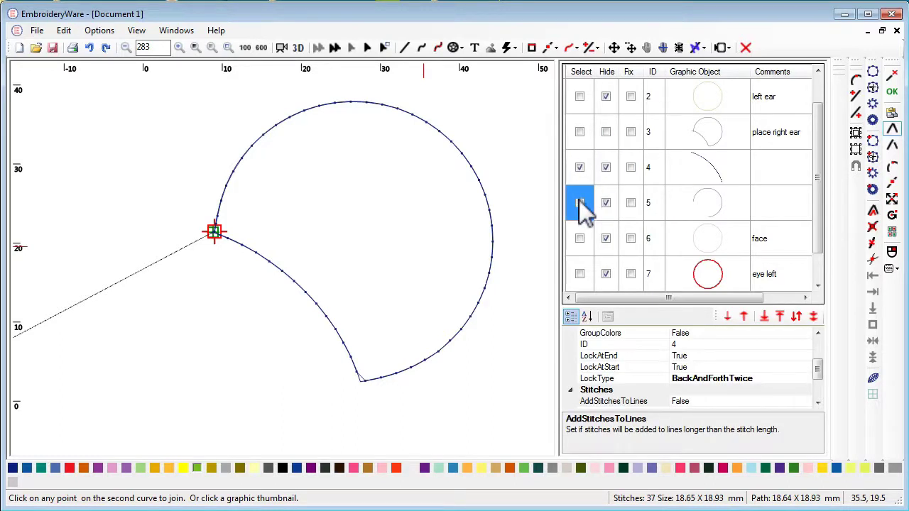
pyautogui.click(580, 204)
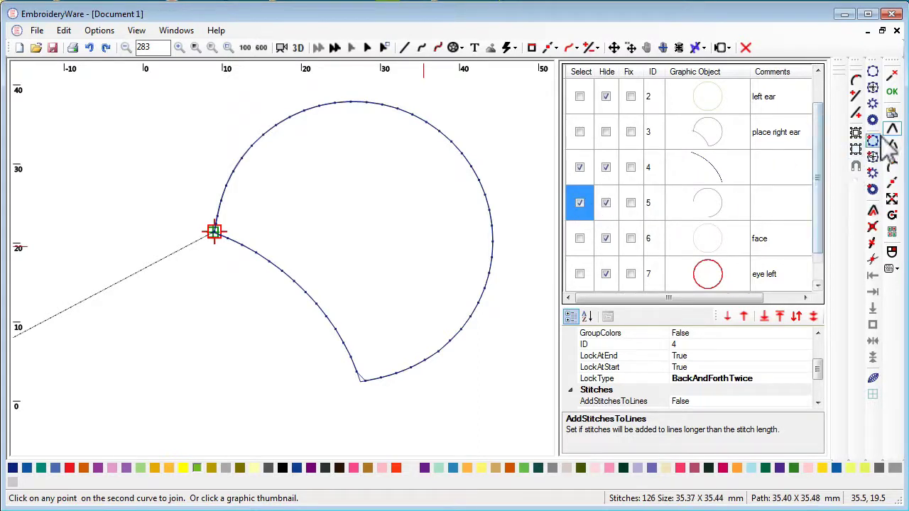
pyautogui.click(721, 203)
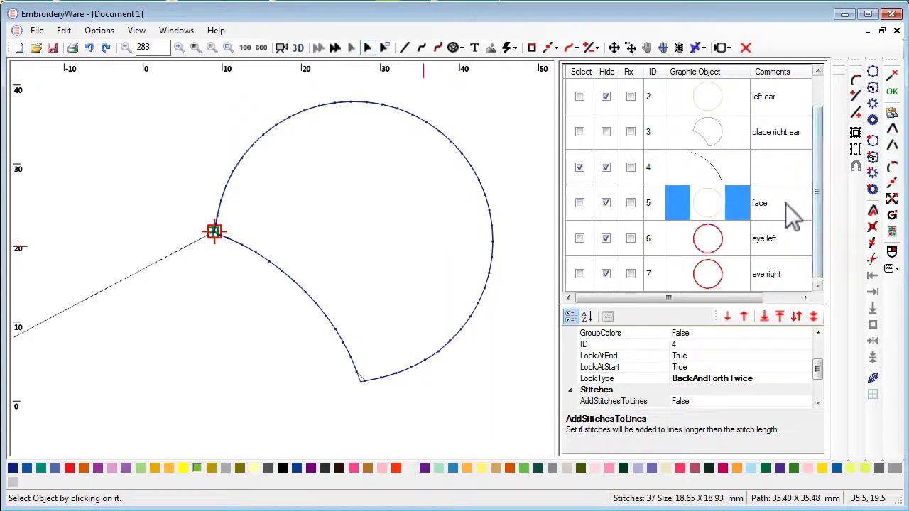
# - Unhide the joined cutting curve of the right ear and select it on its own for inspection
pyautogui.click(580, 167)
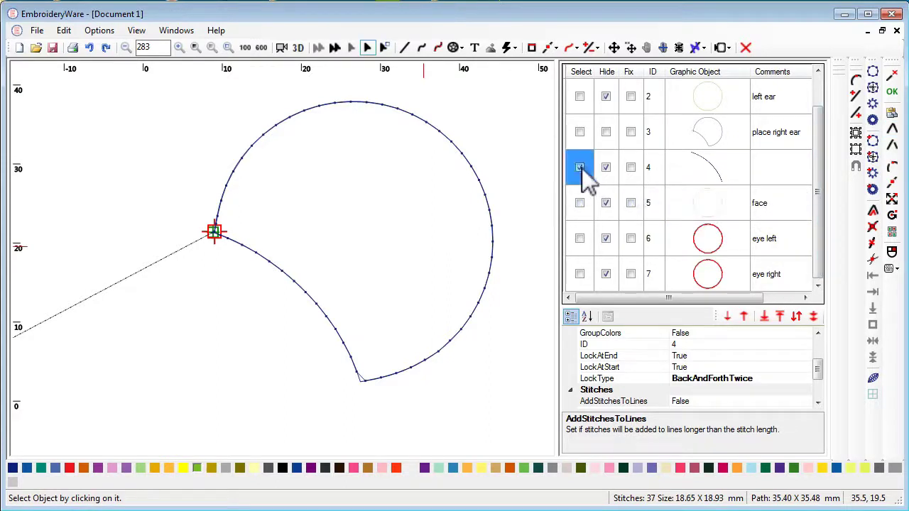
pyautogui.click(607, 168)
pyautogui.click(607, 169)
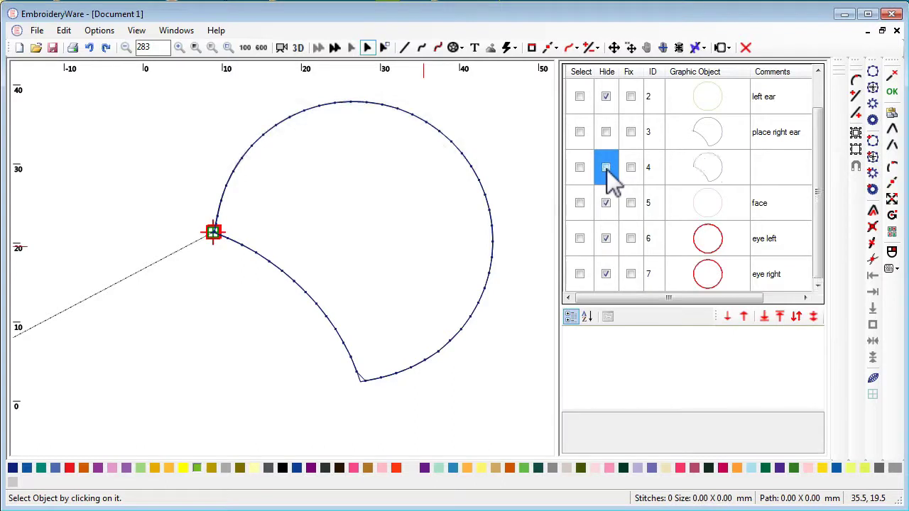
pyautogui.click(580, 168)
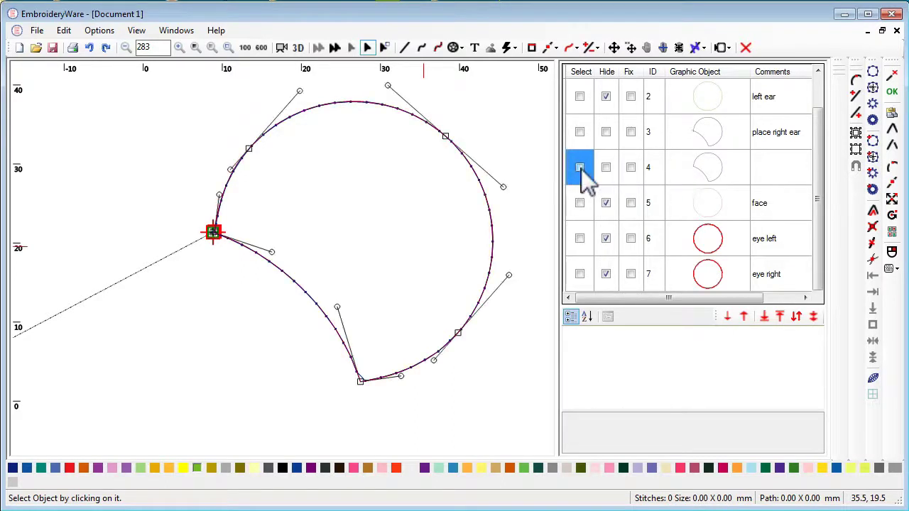
# - Comment the right ear's joined cutting curve as "cut line righ ear" and check its AppliqueStep property
pyautogui.click(779, 166)
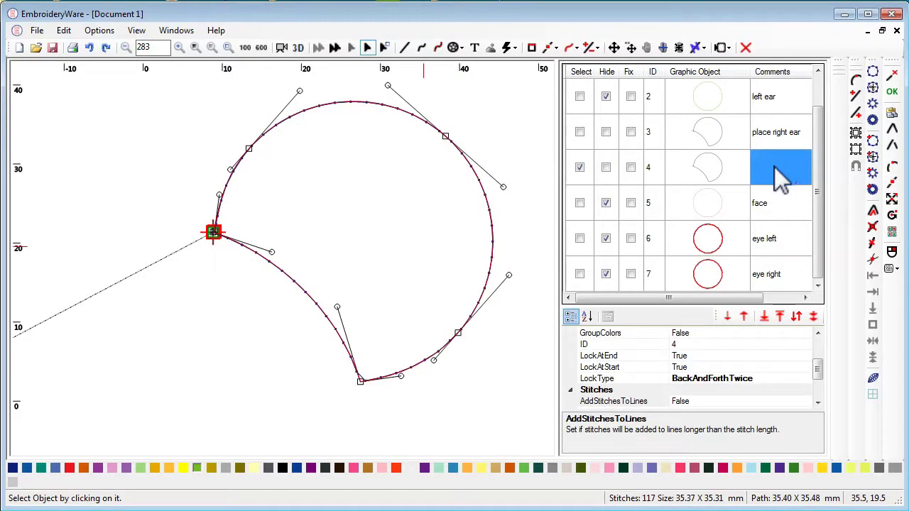
pyautogui.click(779, 178)
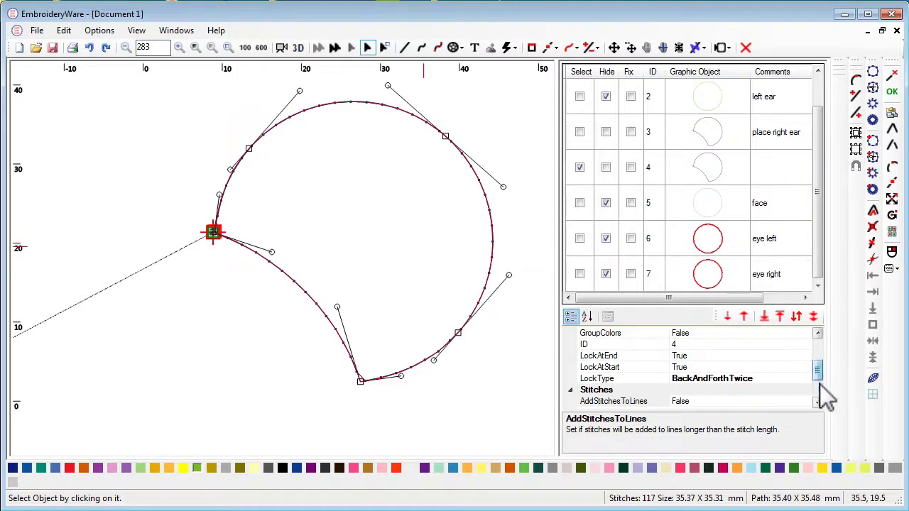
pyautogui.scroll(-3, 819, 384)
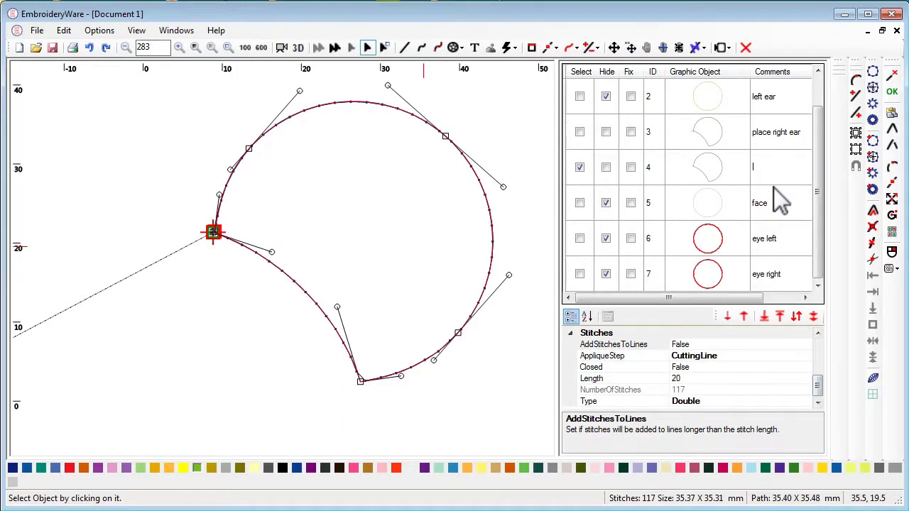
pyautogui.write('cut :line righ ear')
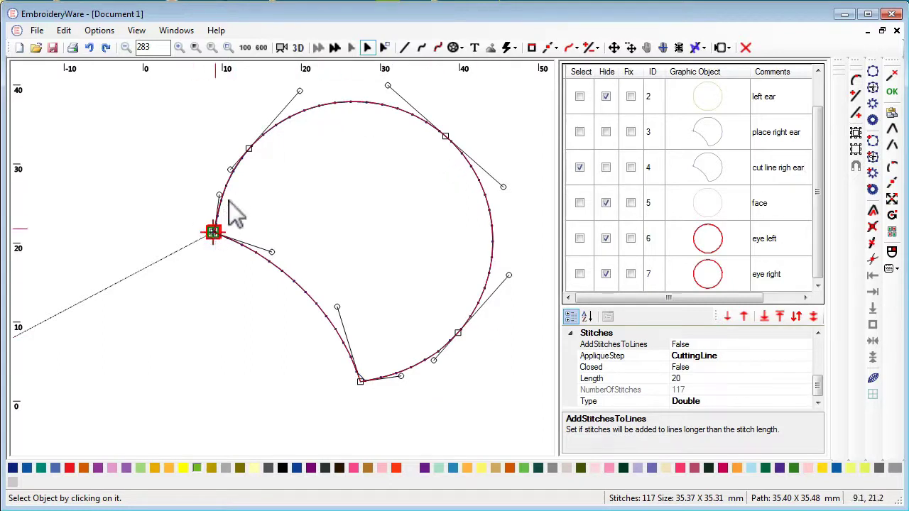
pyautogui.click(579, 167)
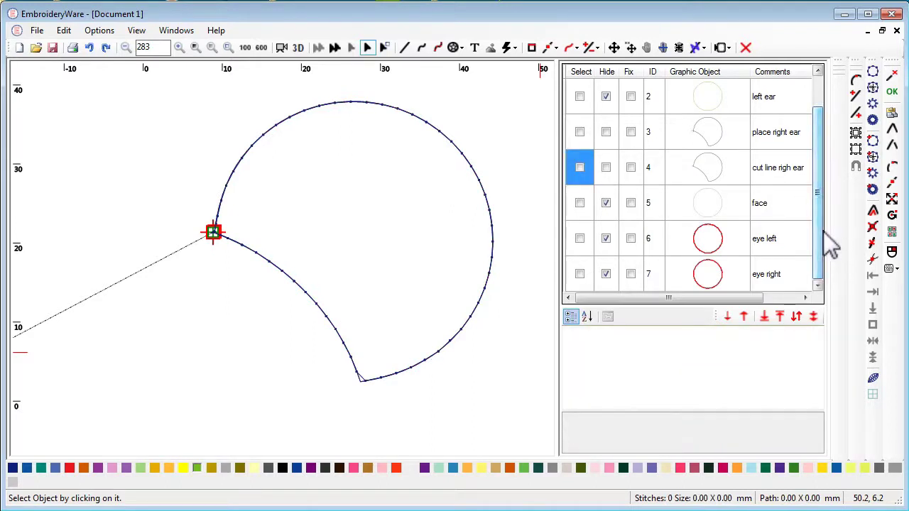
# - Duplicate the right ear's cut line and move the copy up to directly follow the original
pyautogui.moveTo(823, 232); pyautogui.dragTo(822, 199)
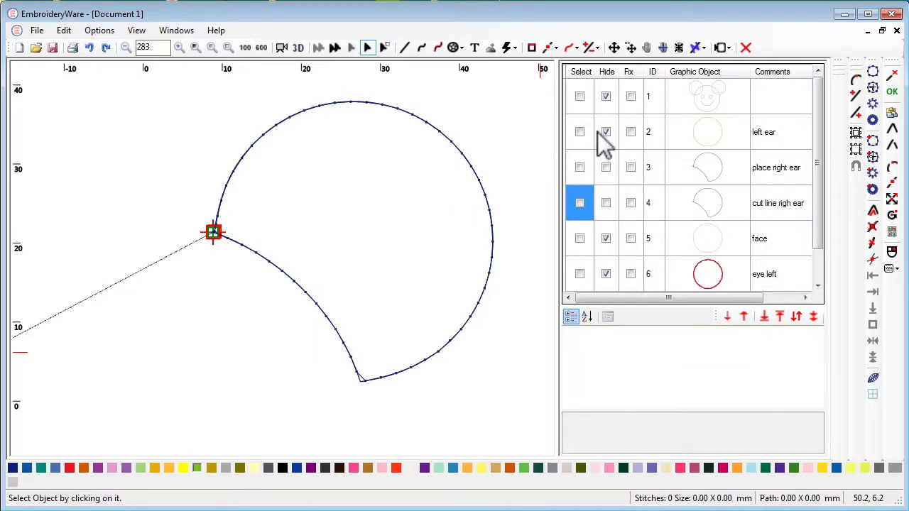
pyautogui.click(579, 204)
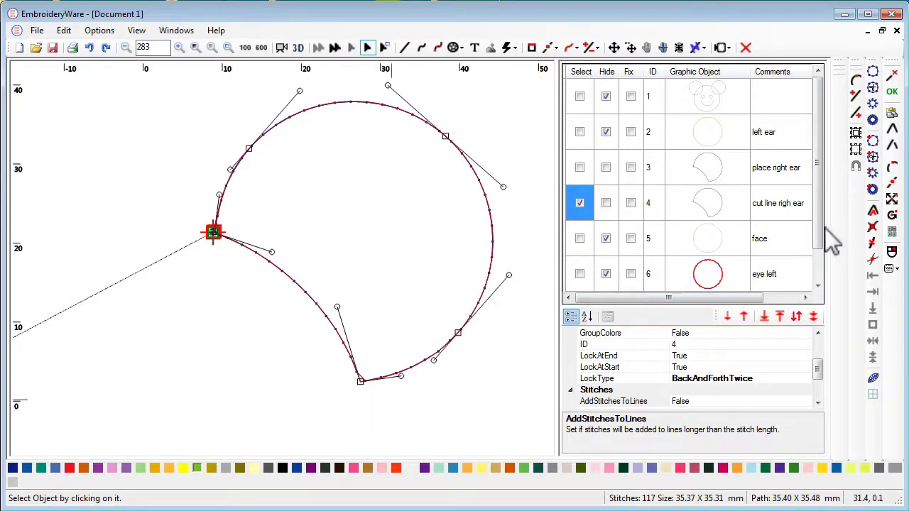
pyautogui.moveTo(820, 228); pyautogui.dragTo(821, 268)
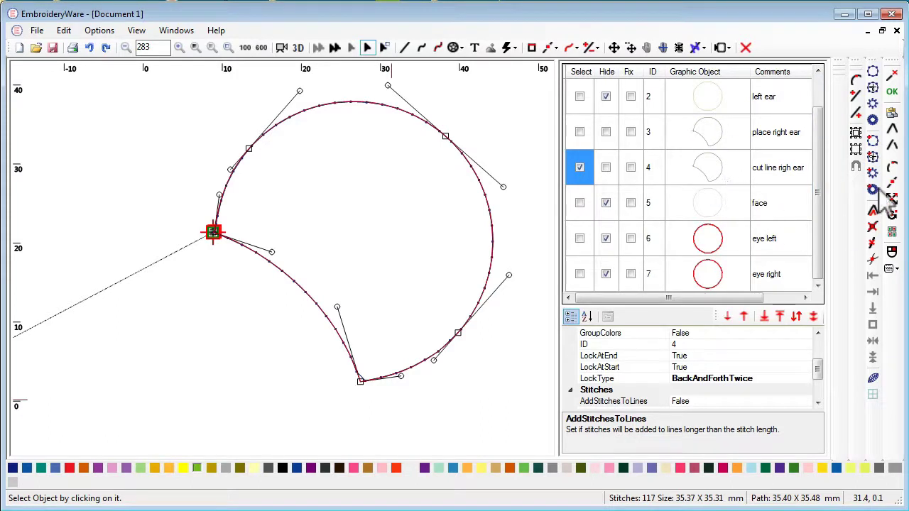
pyautogui.click(893, 113)
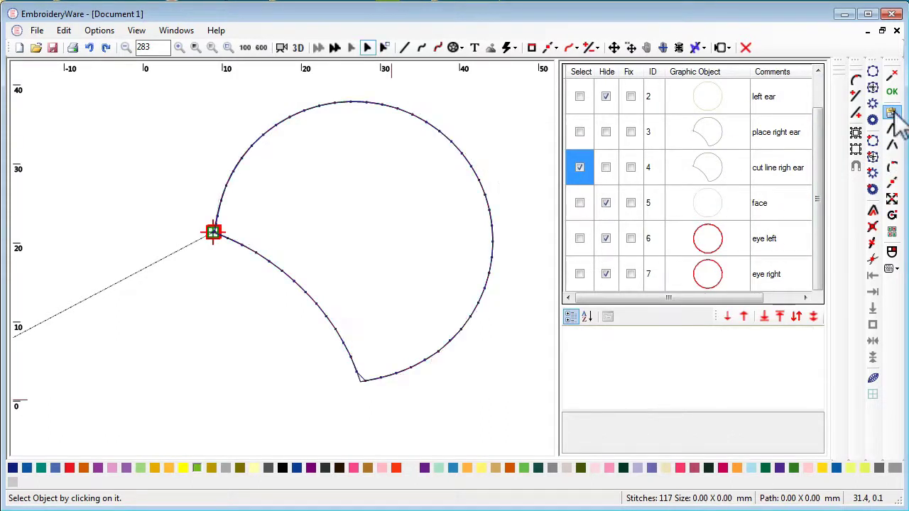
pyautogui.click(743, 316)
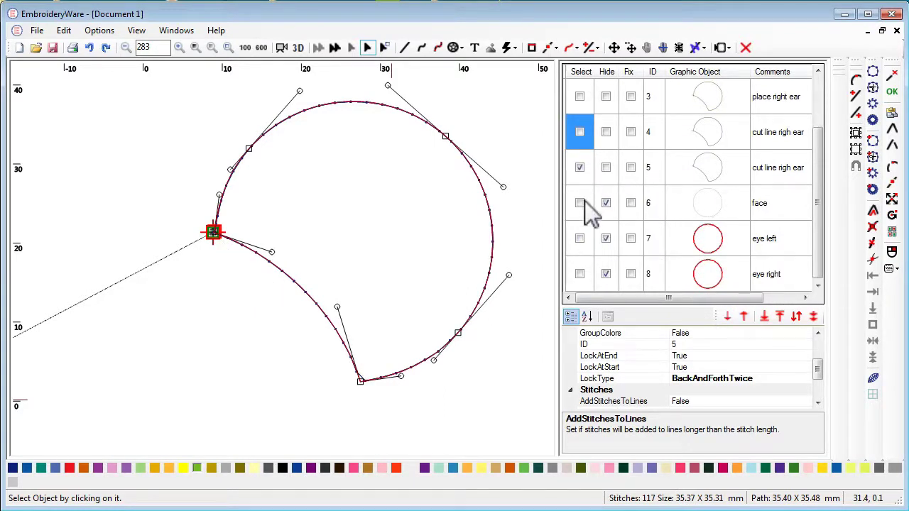
# - Split the duplicated cut line at the ear's lower corner node
pyautogui.click(580, 168)
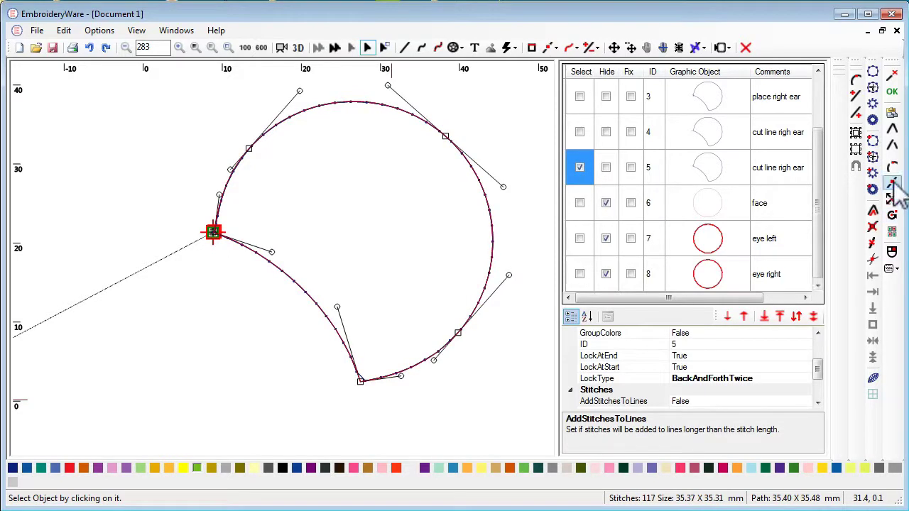
pyautogui.click(891, 144)
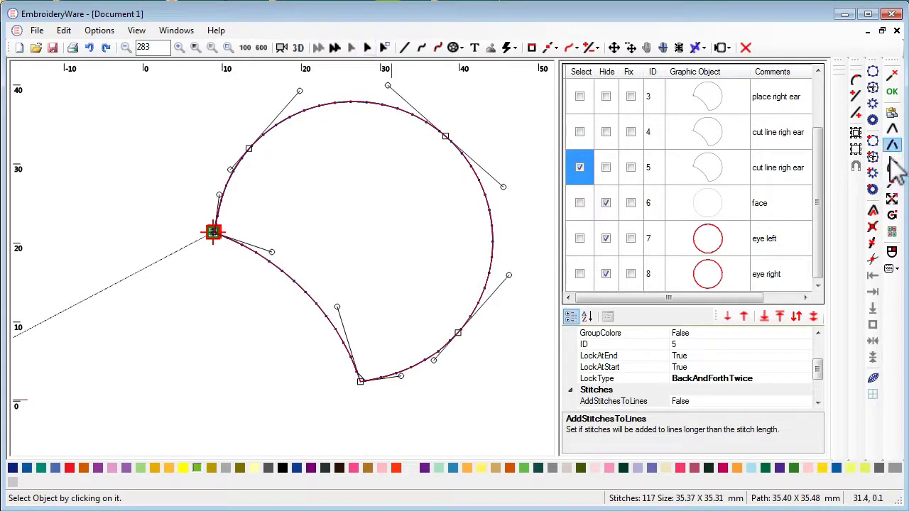
pyautogui.click(360, 381)
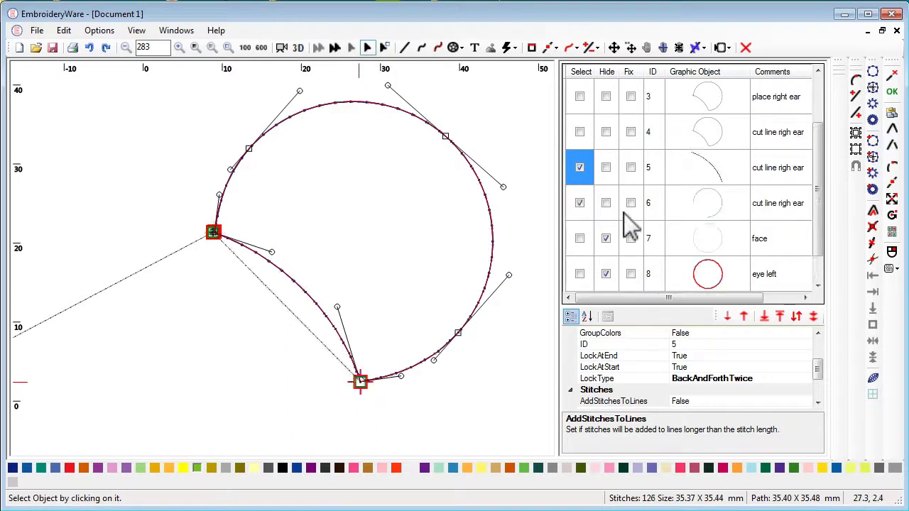
# - Check both split pieces of the duplicated cut line and delete the short inner arc along the face
pyautogui.click(580, 169)
pyautogui.click(581, 201)
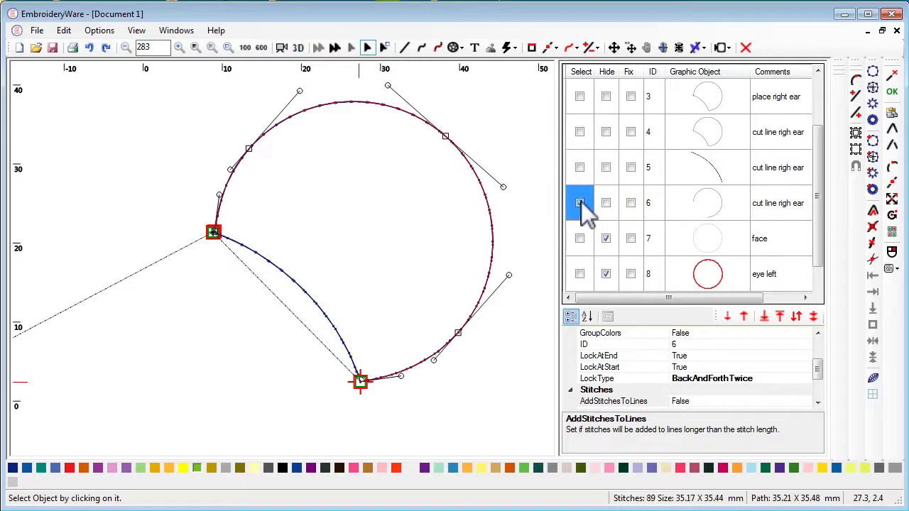
pyautogui.click(580, 201)
pyautogui.click(579, 169)
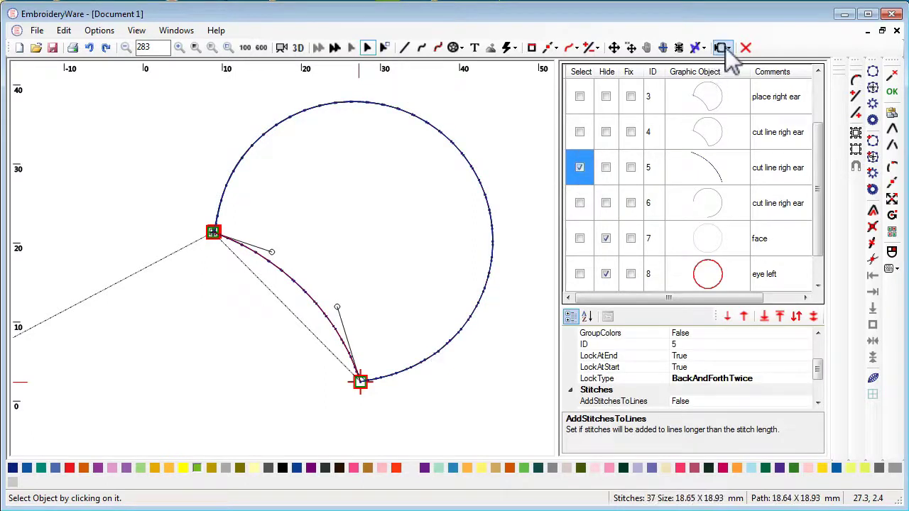
pyautogui.click(746, 47)
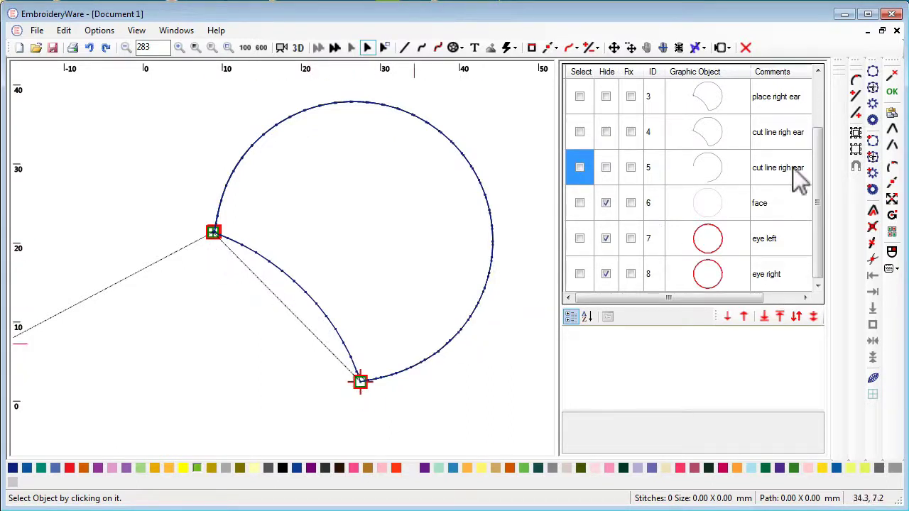
# - Convert the remaining open outer arc of the right ear into the zigzag appliqué step
pyautogui.click(580, 168)
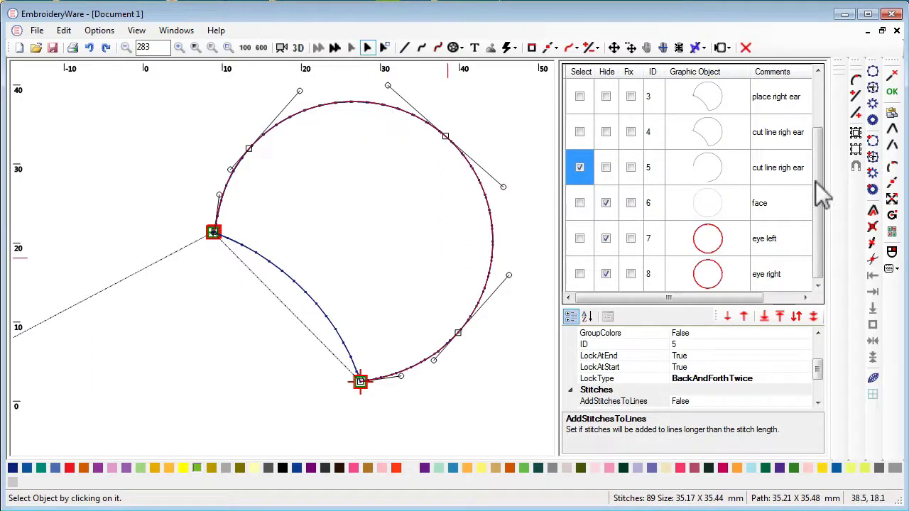
pyautogui.click(873, 87)
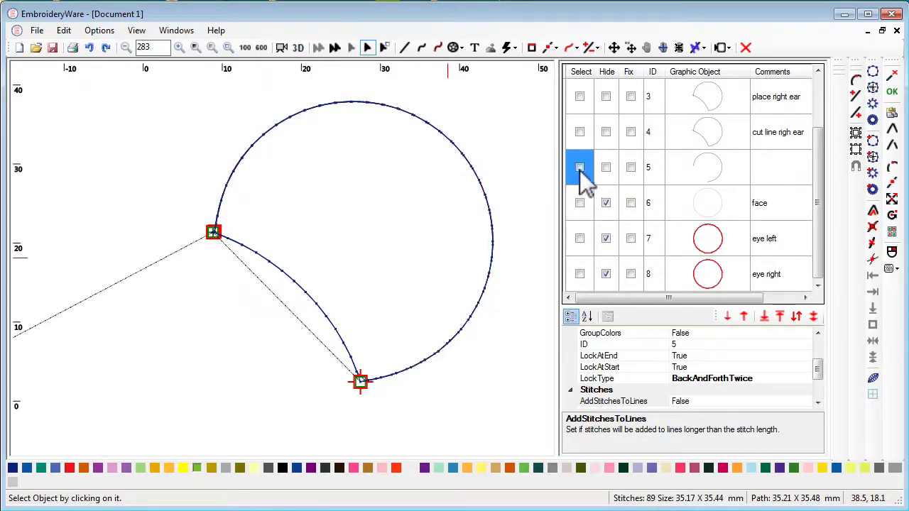
pyautogui.click(579, 167)
pyautogui.click(872, 105)
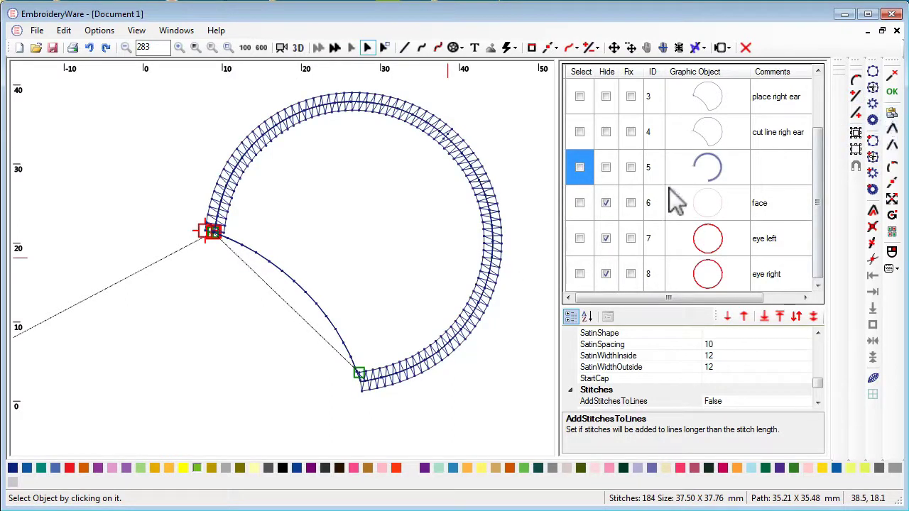
# - Duplicate the right ear's zigzag arc and move the copy up to directly follow the original, ahead of the face
pyautogui.click(580, 167)
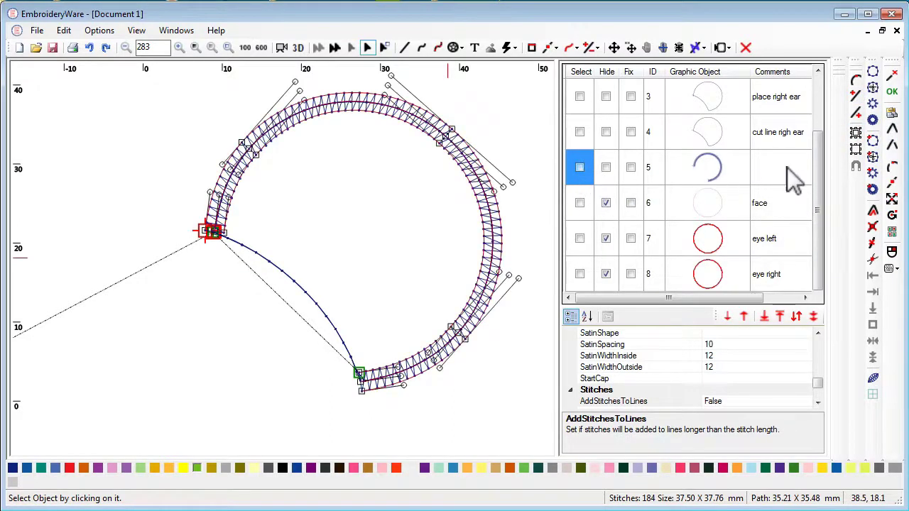
pyautogui.click(892, 113)
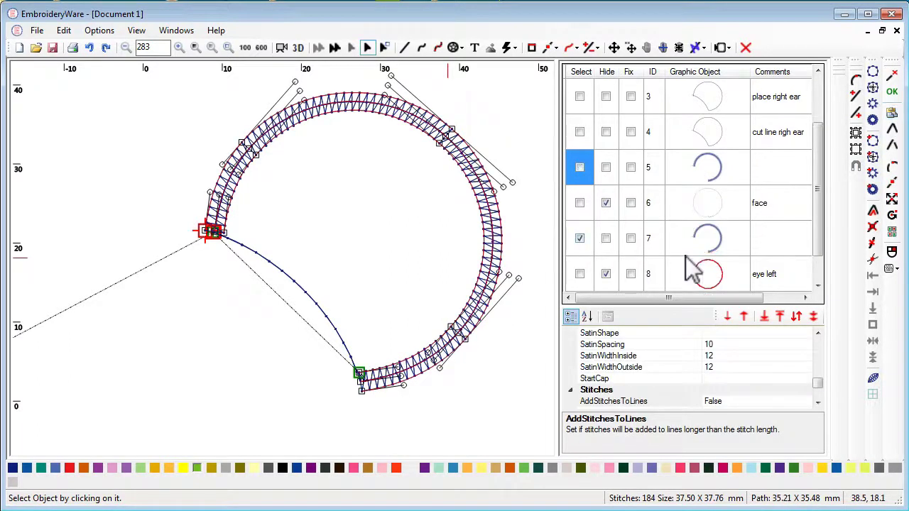
pyautogui.click(743, 316)
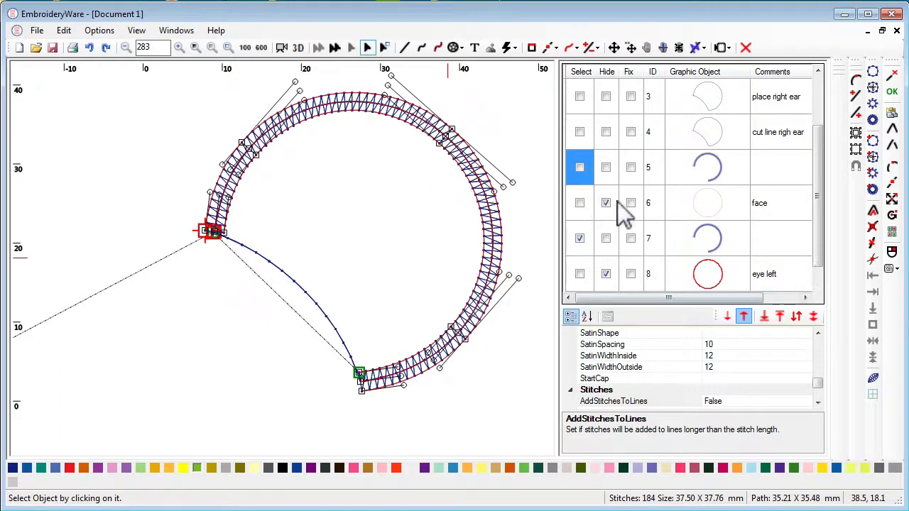
pyautogui.click(580, 203)
# - Convert the duplicated zigzag arc into the dense satin appliqué step
pyautogui.click(580, 203)
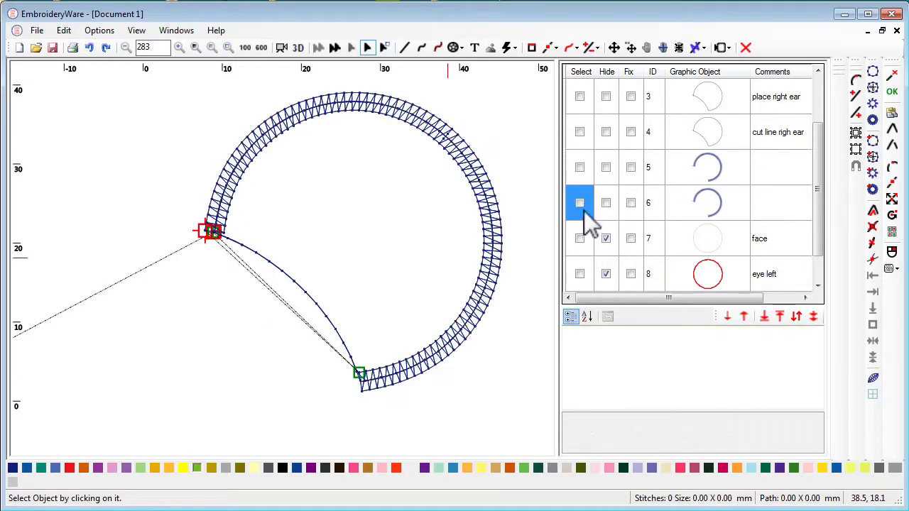
pyautogui.click(873, 120)
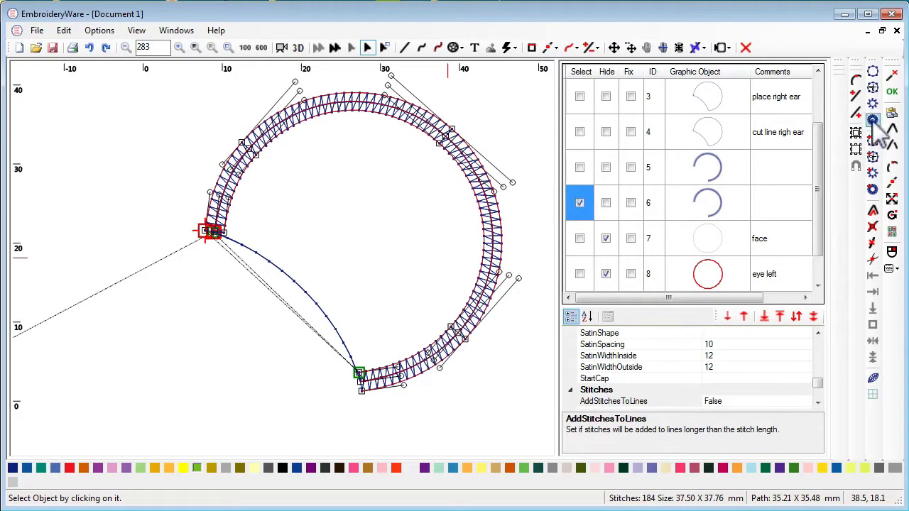
pyautogui.click(584, 206)
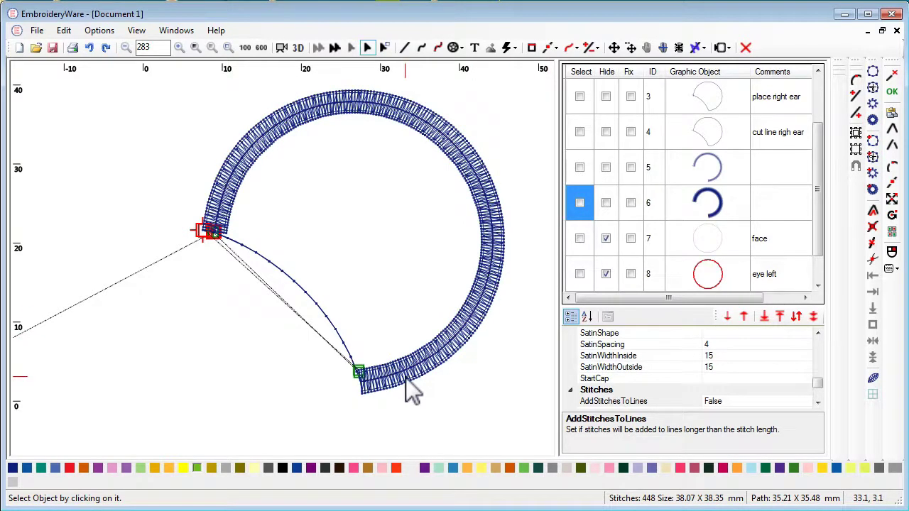
# - Unhide the face outline to view it together with the right ear's satin border
pyautogui.scroll(-1, 406, 389)
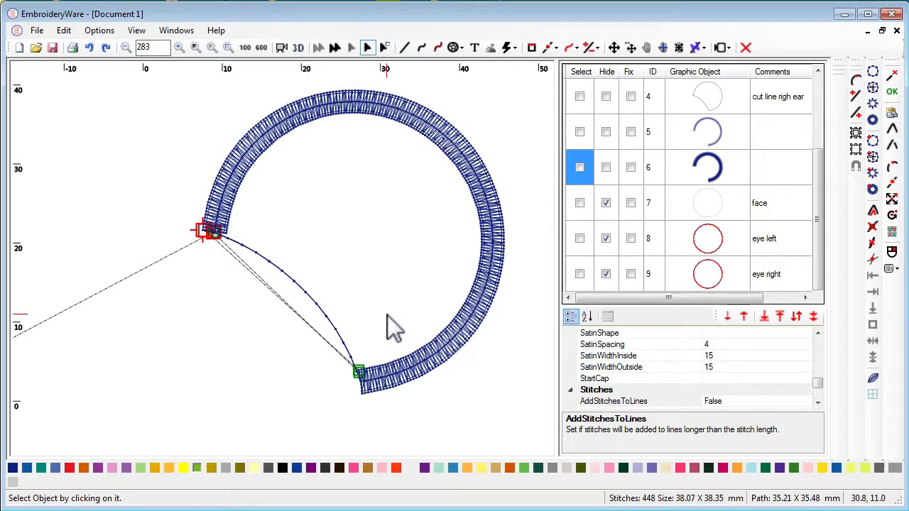
pyautogui.scroll(-2, 387, 315)
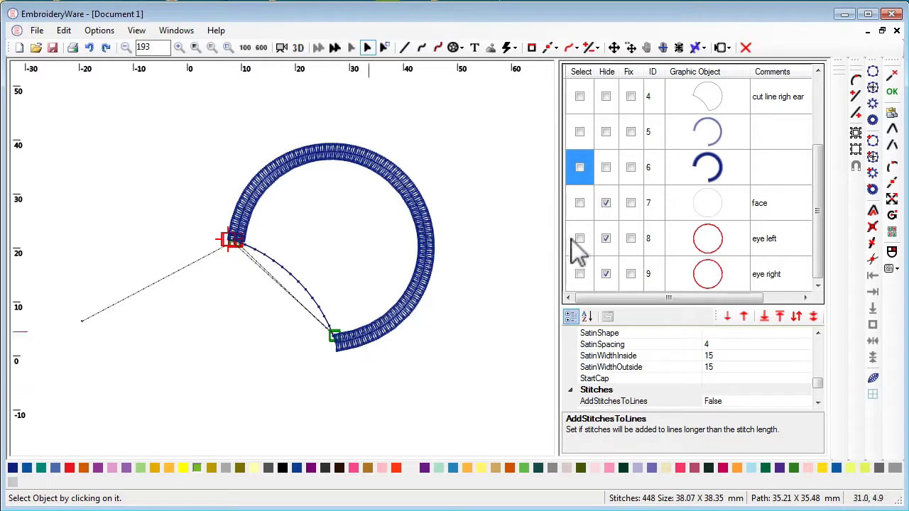
pyautogui.click(607, 205)
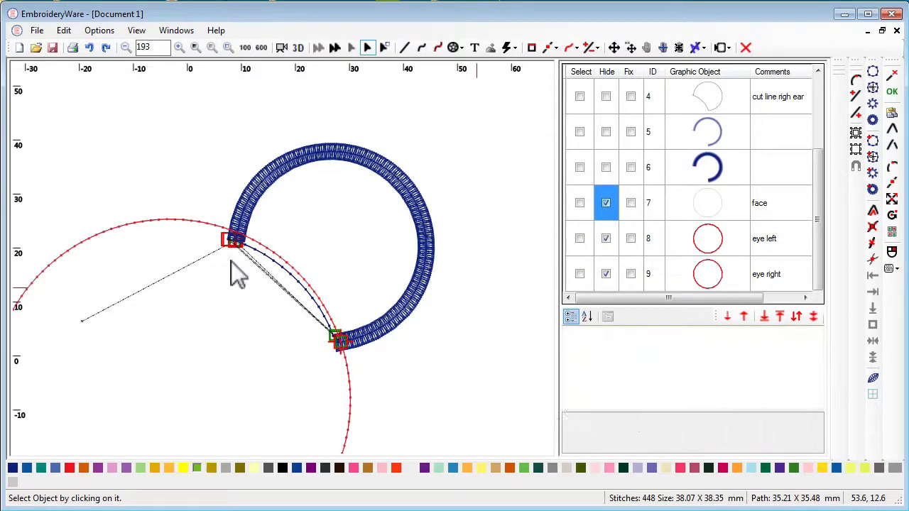
pyautogui.moveTo(282, 387); pyautogui.dragTo(443, 298)
pyautogui.scroll(-1, 404, 304)
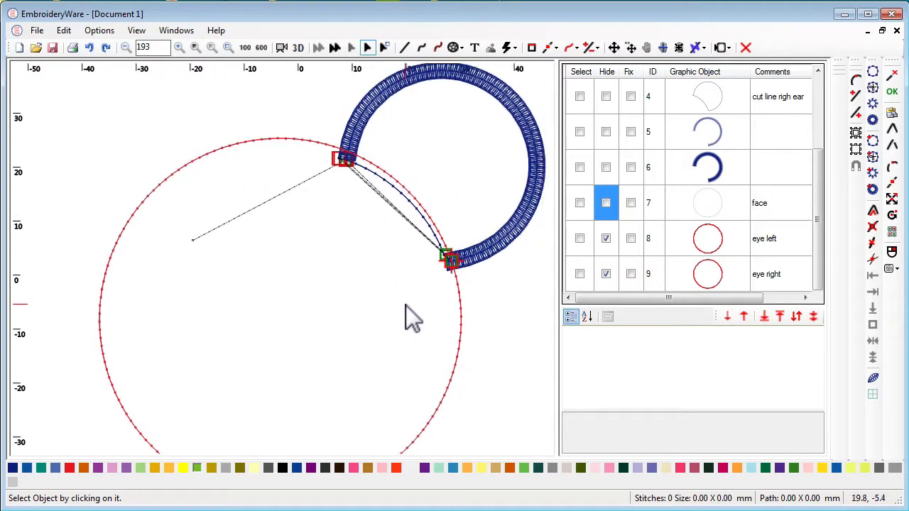
pyautogui.scroll(-1, 407, 306)
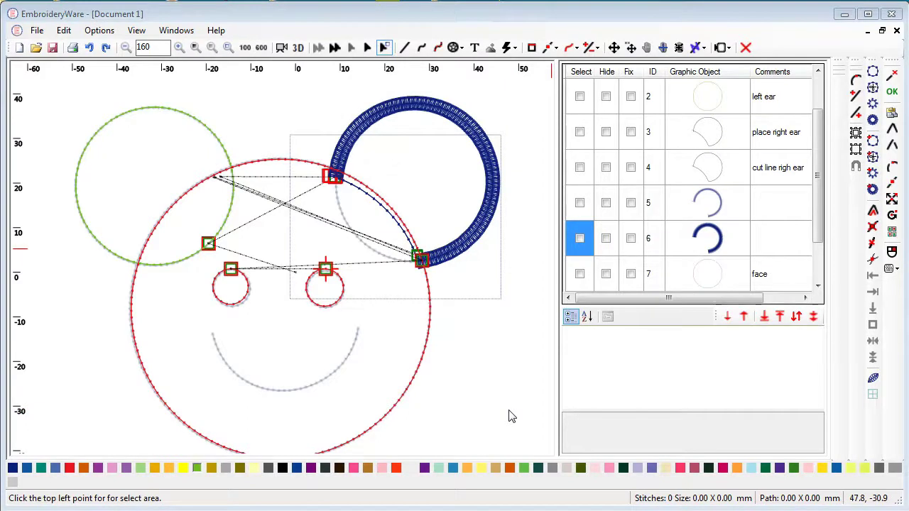
# - Mirror the right ear's placement, cutting, zigzag and satin objects dynamically in X about the face's vertical centre to form the left ear
pyautogui.click(607, 72)
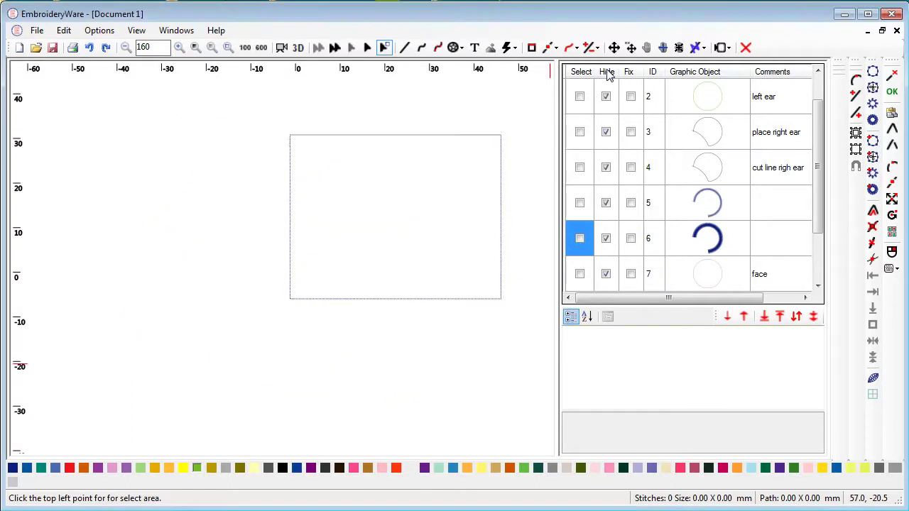
pyautogui.click(607, 72)
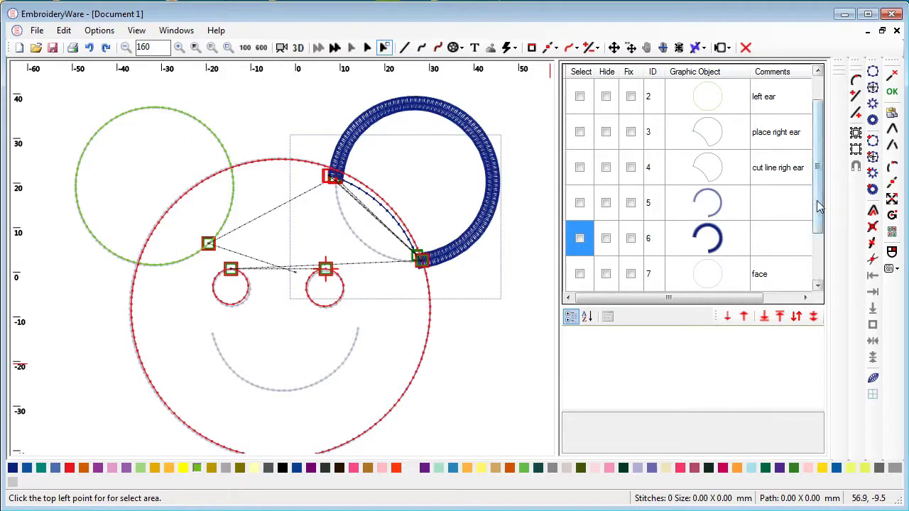
pyautogui.click(579, 134)
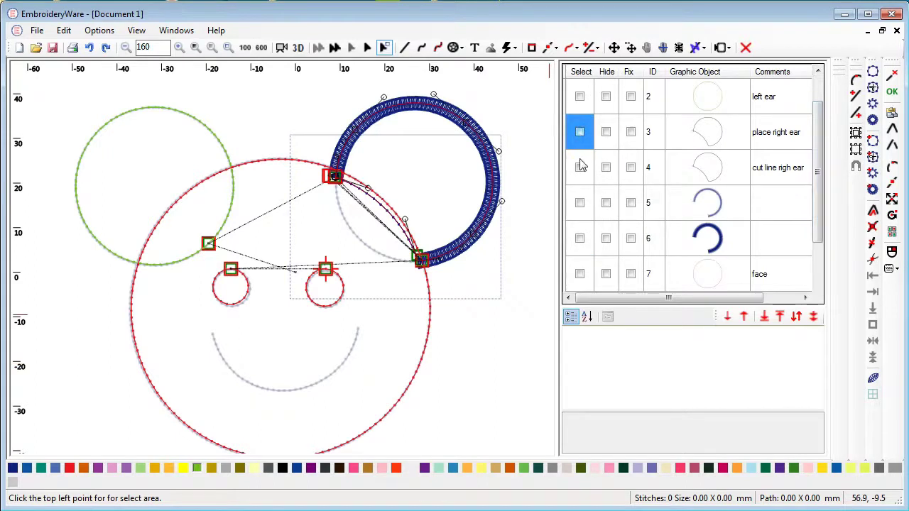
pyautogui.keyDown('shift'); pyautogui.click(580, 204); pyautogui.keyUp('shift')
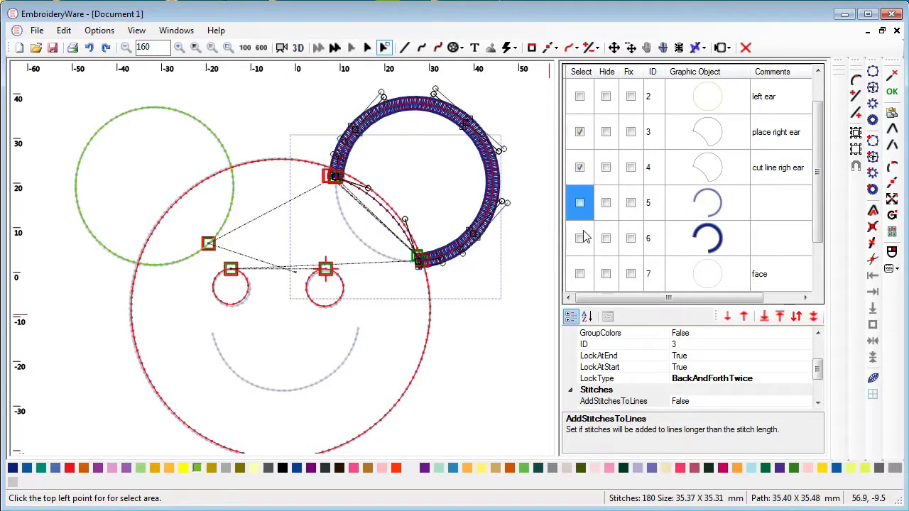
pyautogui.keyDown('shift'); pyautogui.click(580, 240); pyautogui.keyUp('shift')
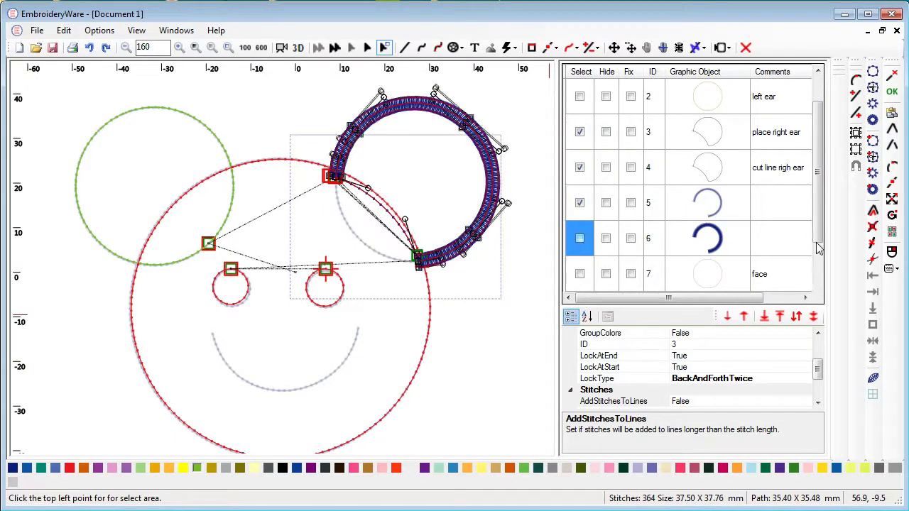
pyautogui.scroll(-1, 817, 252)
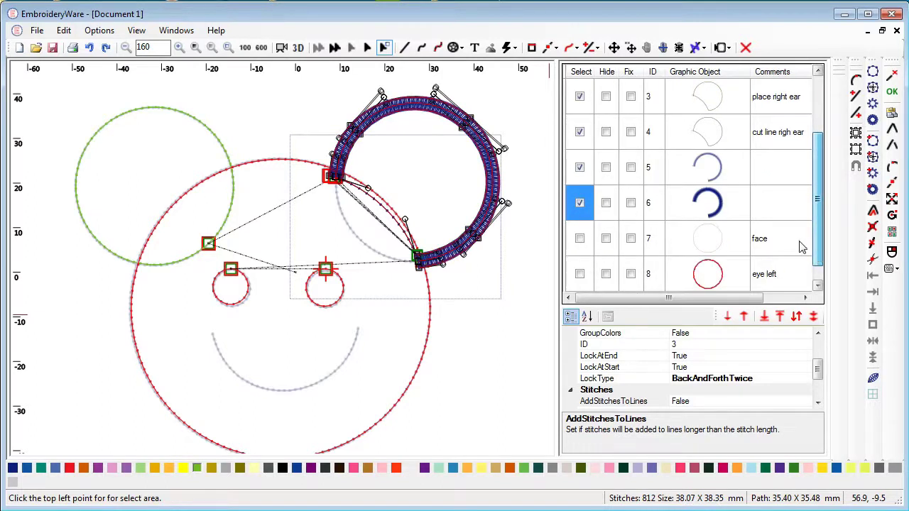
pyautogui.click(722, 204)
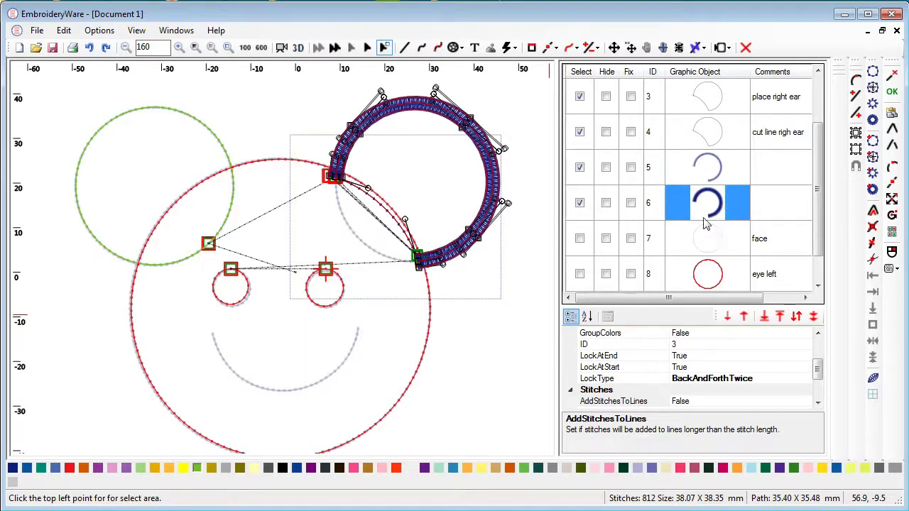
pyautogui.click(573, 49)
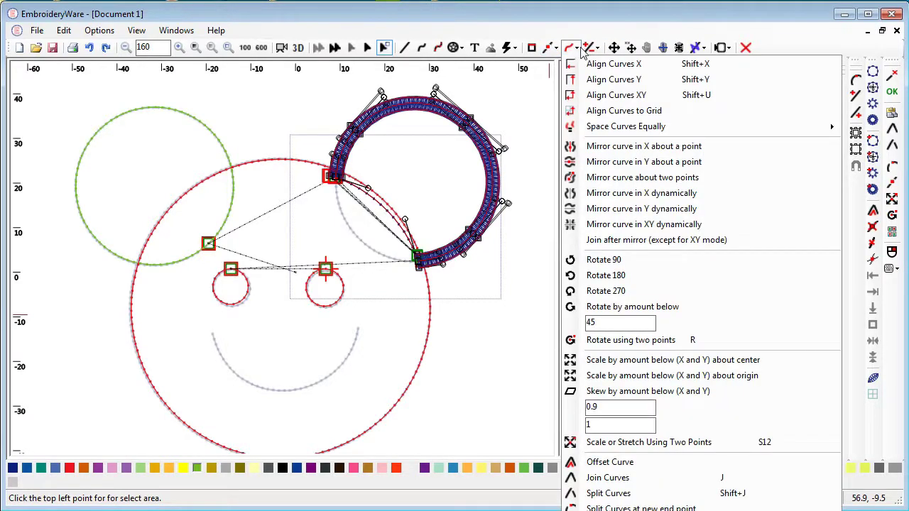
pyautogui.click(579, 49)
pyautogui.click(580, 50)
pyautogui.click(589, 194)
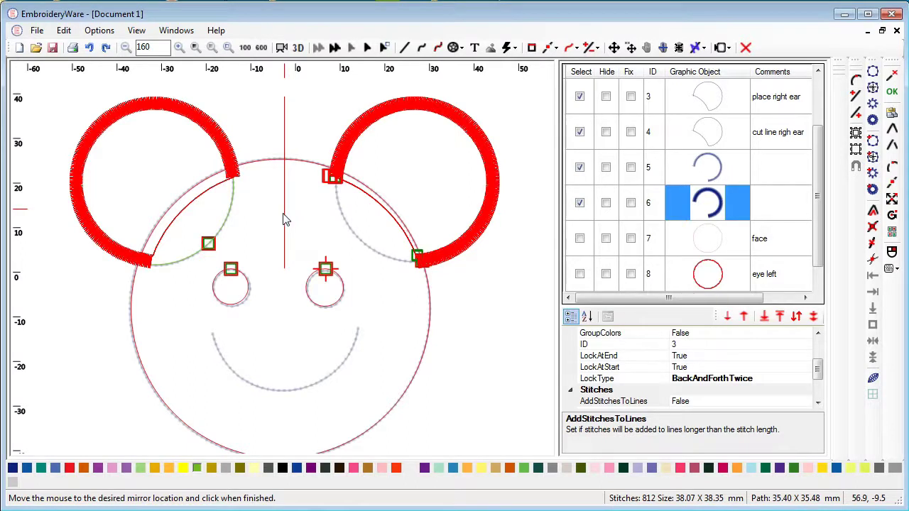
pyautogui.click(284, 219)
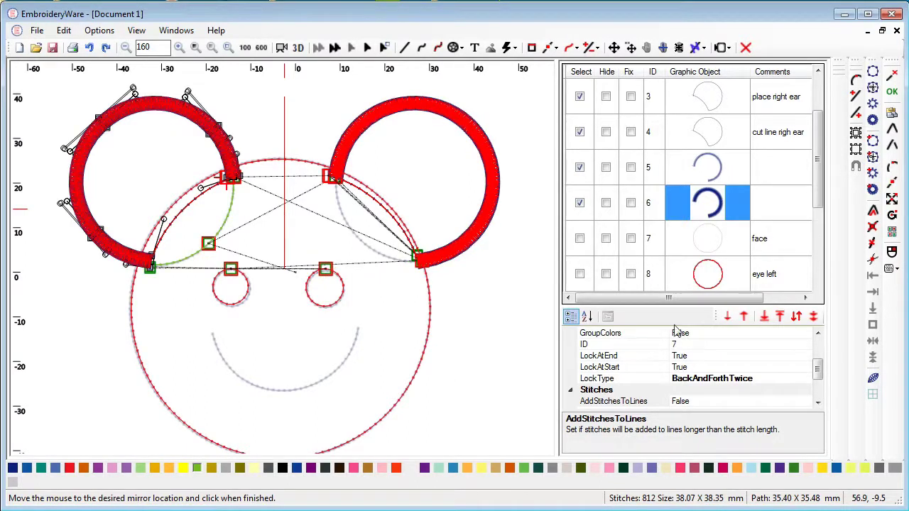
# - Move the four mirrored left ear objects up the stitch order as one consecutive group ahead of the face
pyautogui.moveTo(820, 188); pyautogui.dragTo(823, 229)
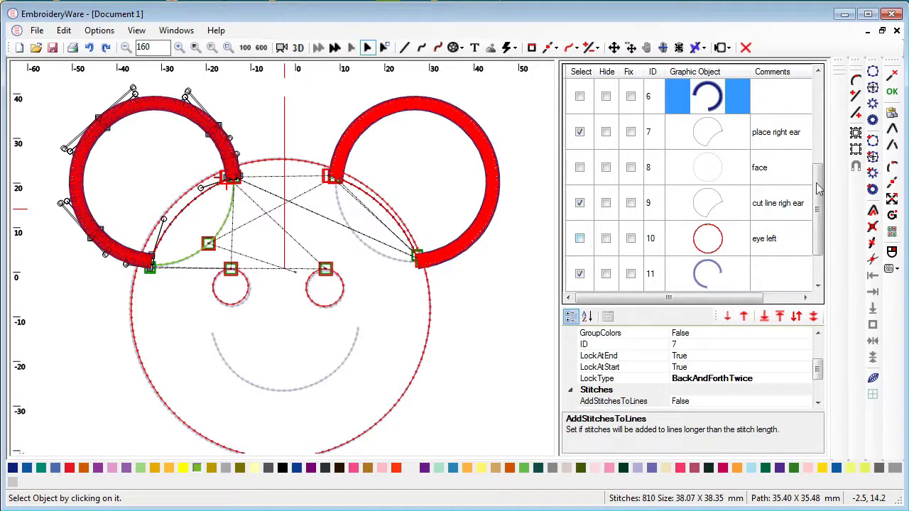
pyautogui.moveTo(822, 212); pyautogui.dragTo(827, 231)
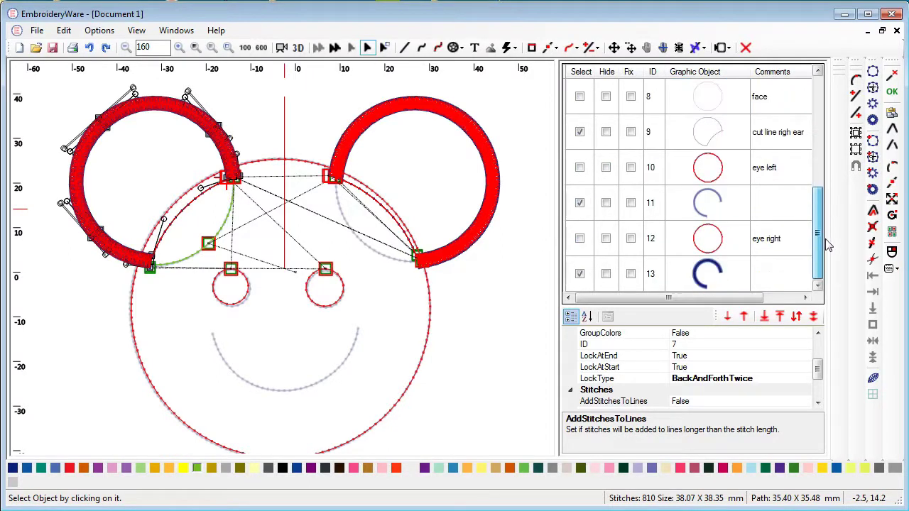
pyautogui.click(743, 317)
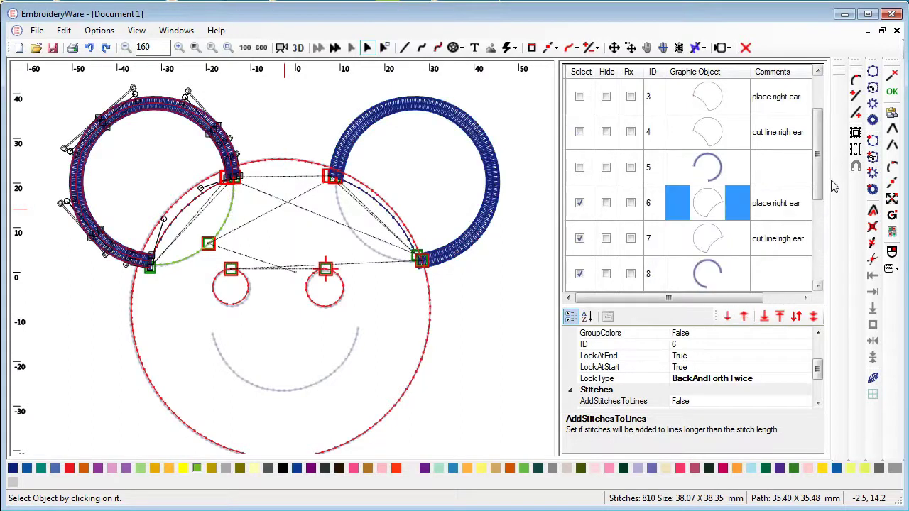
# - Change the comments of the mirrored placement and cutting outlines to "place left ear" and "cut line left ear"
pyautogui.moveTo(821, 166); pyautogui.dragTo(825, 203)
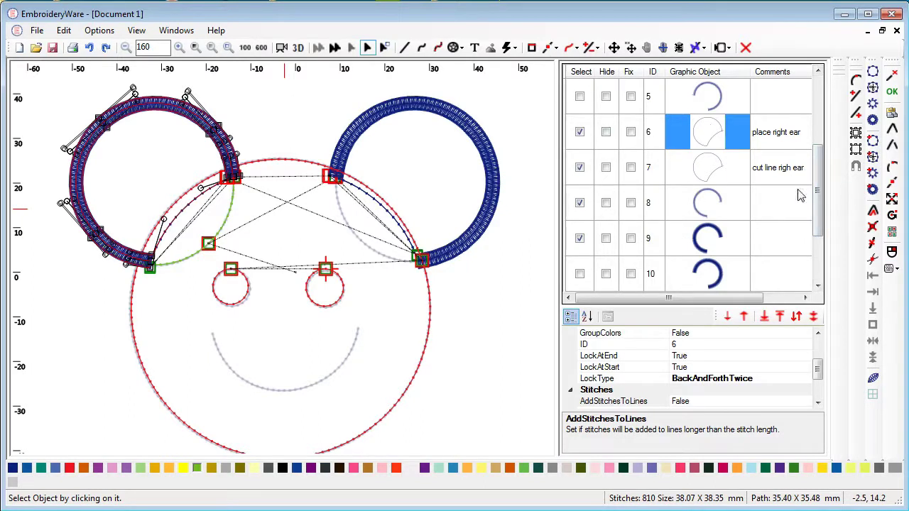
pyautogui.click(790, 138)
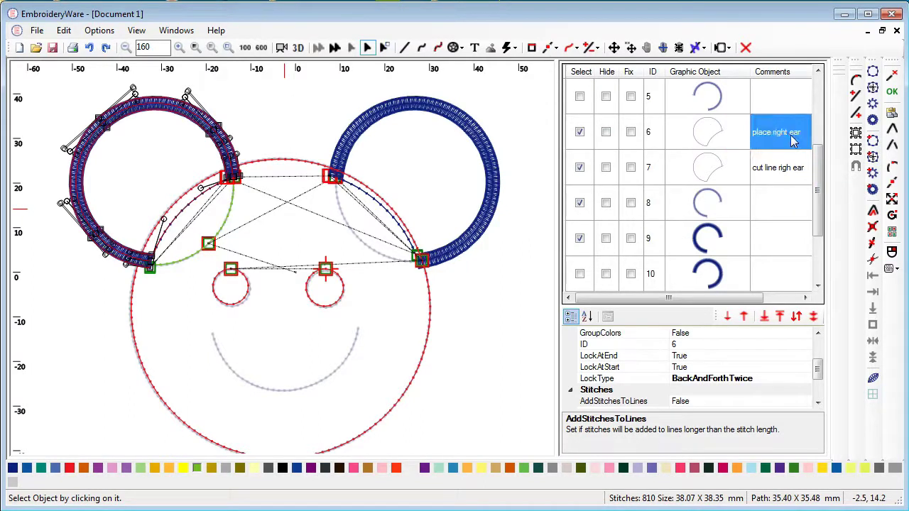
pyautogui.click(792, 140)
pyautogui.click(788, 136)
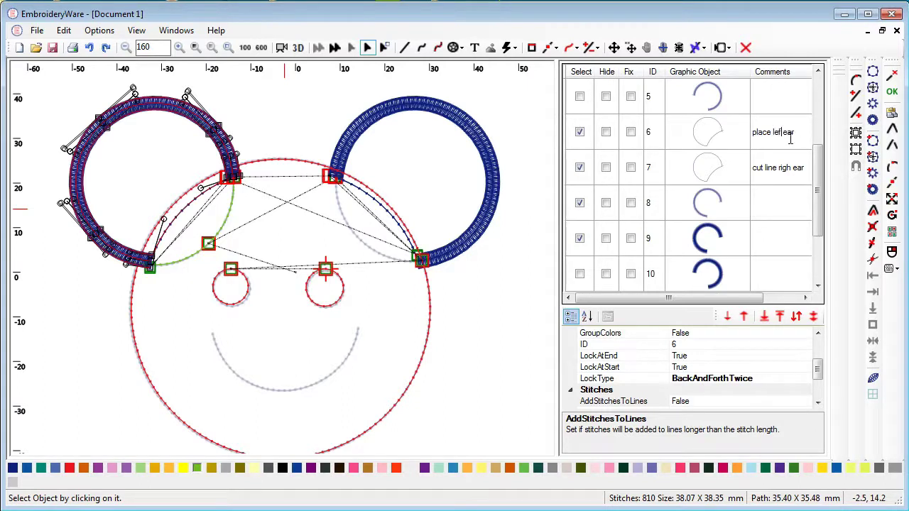
pyautogui.click(790, 170)
pyautogui.click(792, 174)
# - Move only the right ear's satin border up to directly follow its zigzag arc, ahead of the left ear objects
pyautogui.moveTo(817, 208)
pyautogui.mouseDown()
pyautogui.moveTo(816, 233)
pyautogui.moveTo(817, 186)
pyautogui.moveTo(818, 215)
pyautogui.mouseUp()
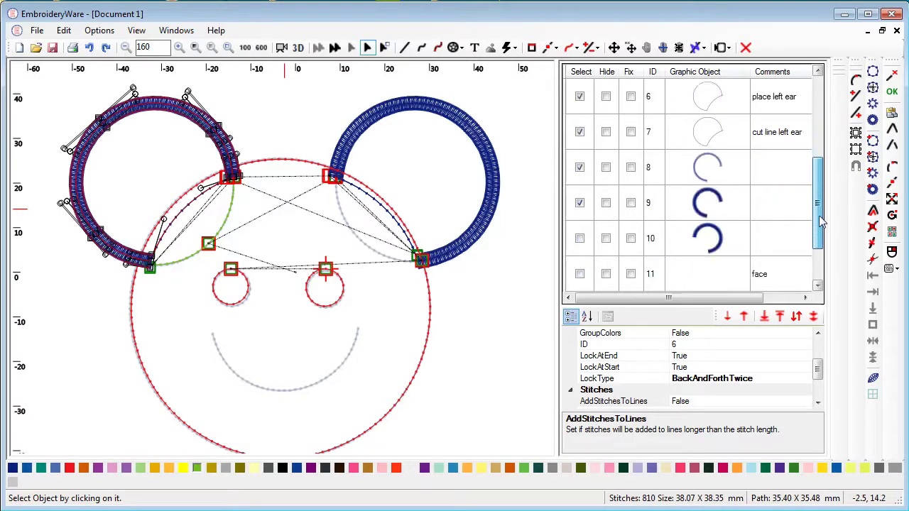
pyautogui.click(588, 77)
pyautogui.click(590, 77)
pyautogui.moveTo(820, 217); pyautogui.dragTo(825, 234)
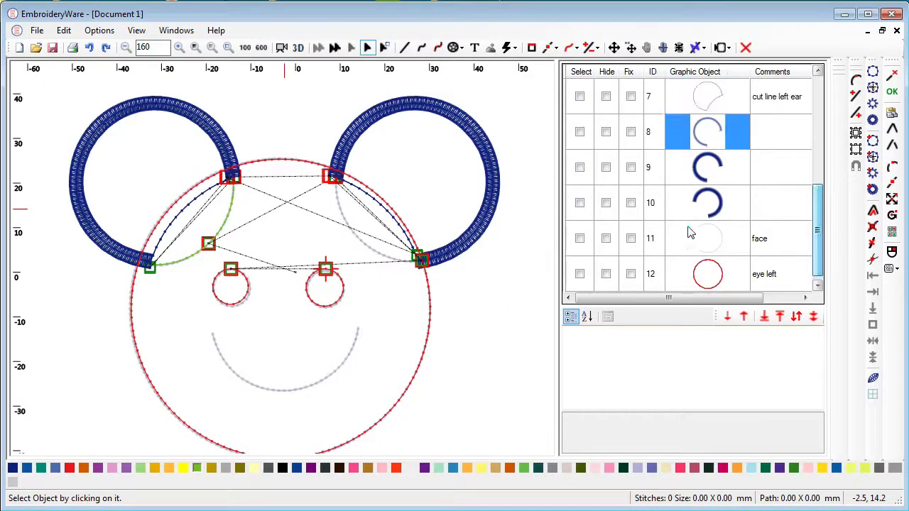
pyautogui.click(580, 203)
pyautogui.click(579, 203)
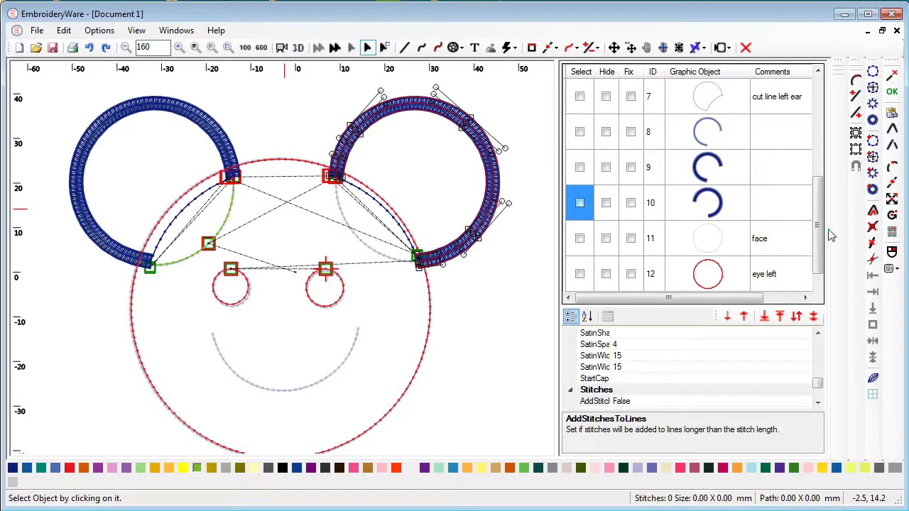
pyautogui.click(744, 317)
pyautogui.click(744, 317)
pyautogui.click(743, 316)
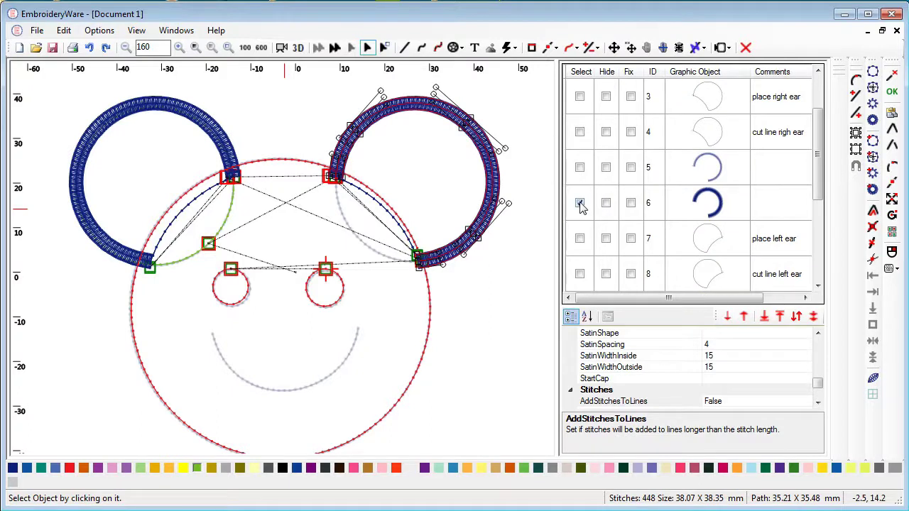
pyautogui.click(580, 204)
# - Comment the right ear's zigzag arc as "tack right" and its satin border as "top right"
pyautogui.click(766, 168)
pyautogui.click(766, 167)
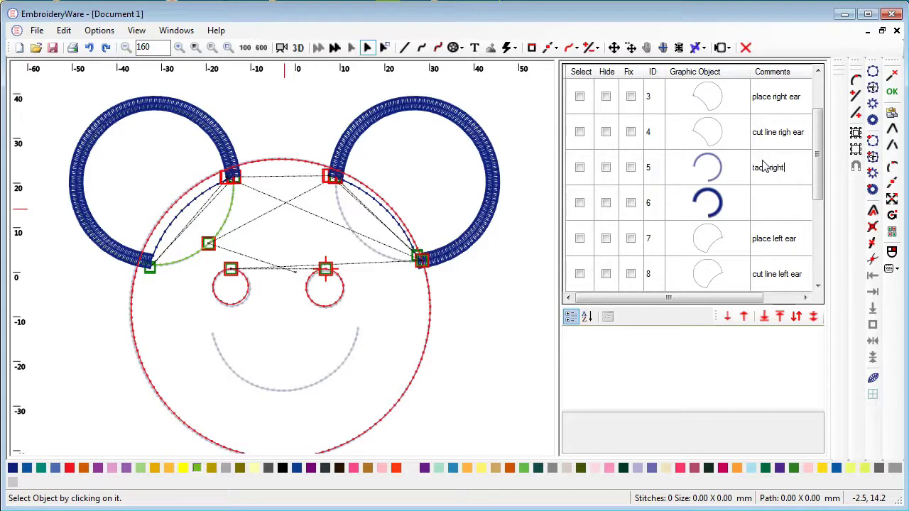
pyautogui.click(772, 208)
pyautogui.click(770, 205)
pyautogui.write('top right')
# - Comment the left ear's zigzag arc as "tack left" and its satin border as "top left"
pyautogui.click(818, 266)
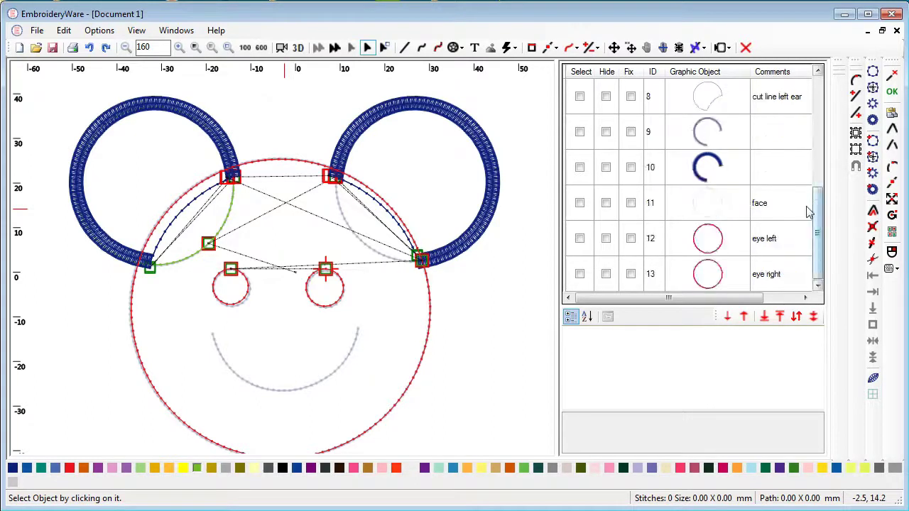
pyautogui.click(771, 132)
pyautogui.write('tack left')
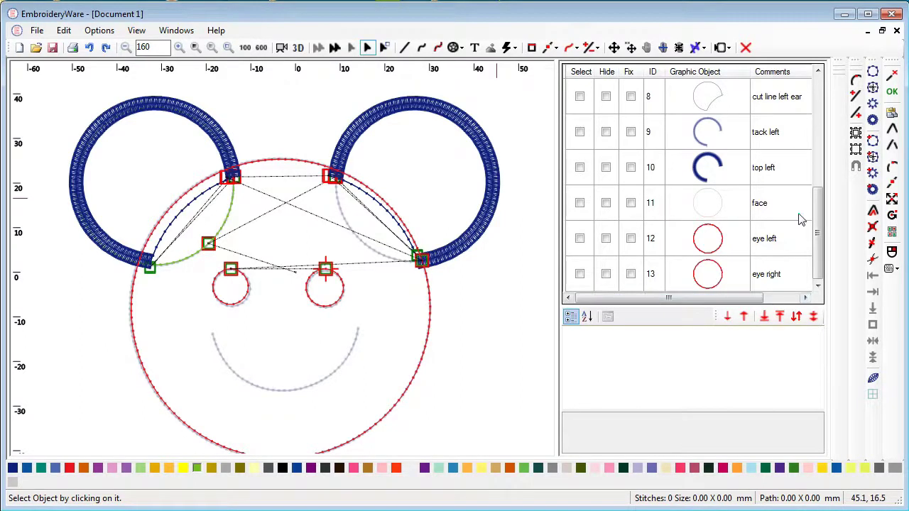
# - Delete the original full-circle outline commented "left ear"
pyautogui.moveTo(816, 235); pyautogui.dragTo(816, 121)
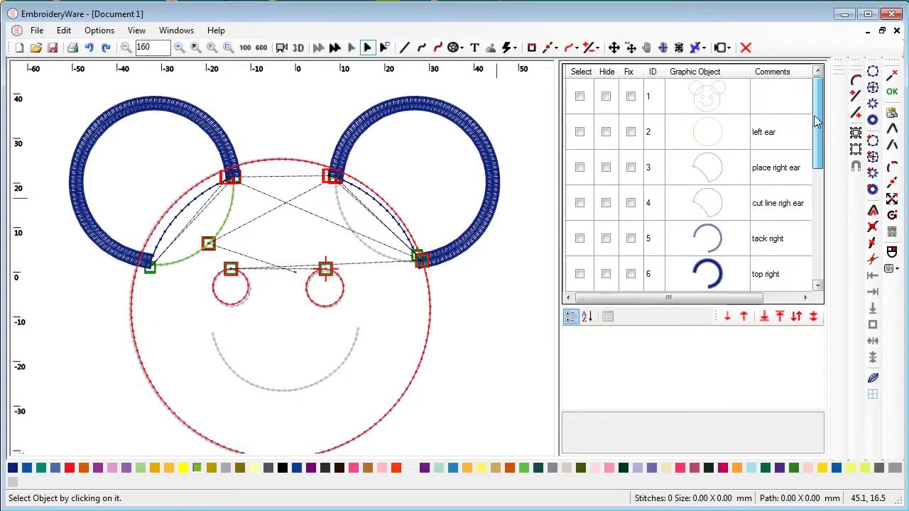
pyautogui.click(580, 133)
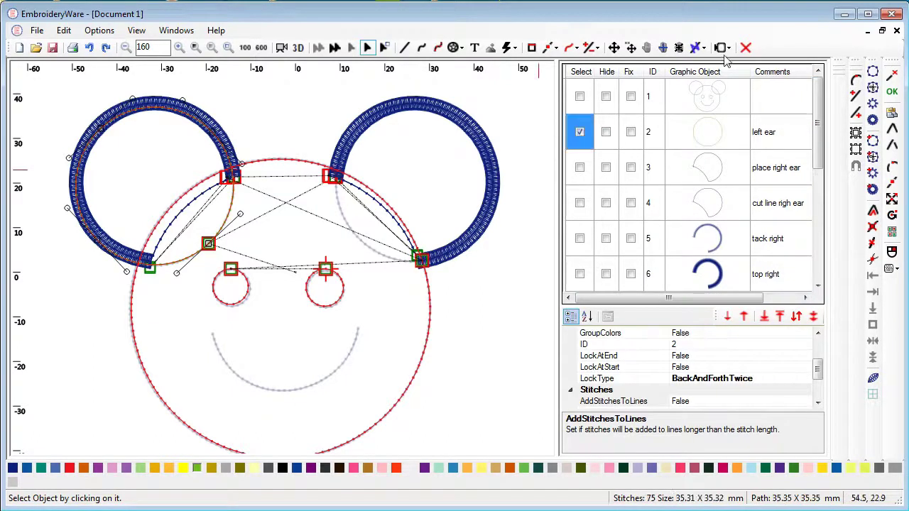
pyautogui.click(745, 48)
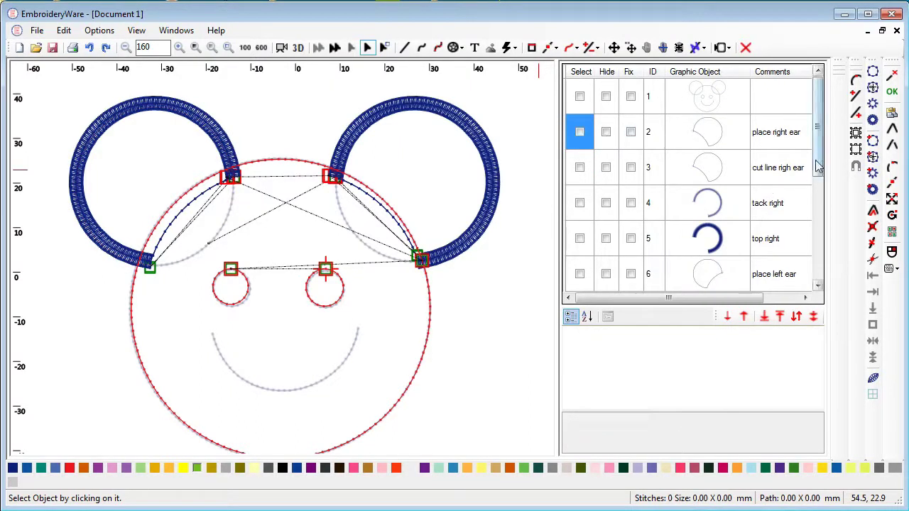
# - Move the "place left ear" outline up the stitch order to directly follow "place right ear"
pyautogui.moveTo(816, 165)
pyautogui.mouseDown()
pyautogui.moveTo(816, 181)
pyautogui.moveTo(816, 165)
pyautogui.mouseUp()
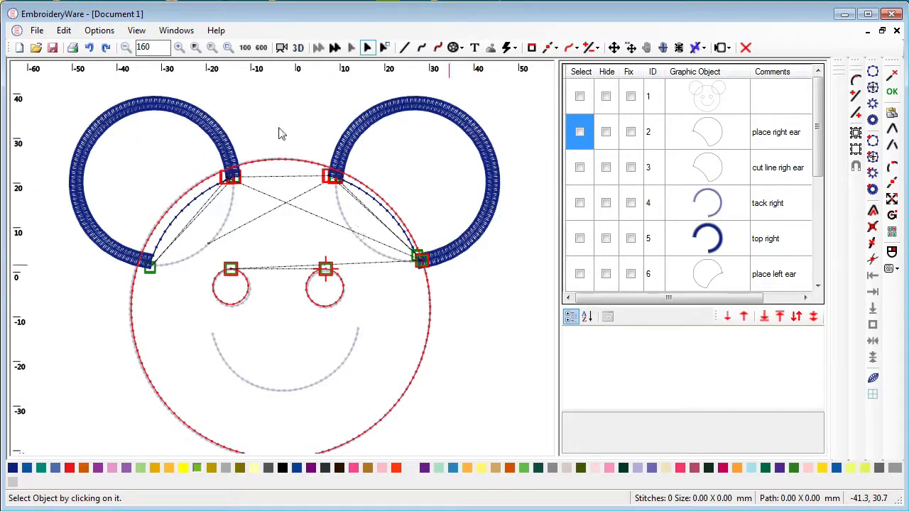
pyautogui.moveTo(822, 162)
pyautogui.mouseDown()
pyautogui.moveTo(822, 255)
pyautogui.moveTo(817, 149)
pyautogui.mouseUp()
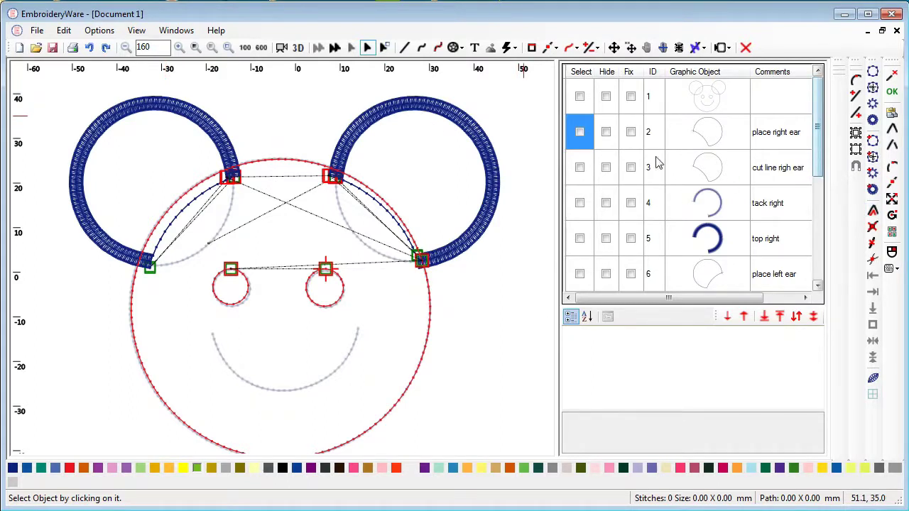
pyautogui.click(578, 138)
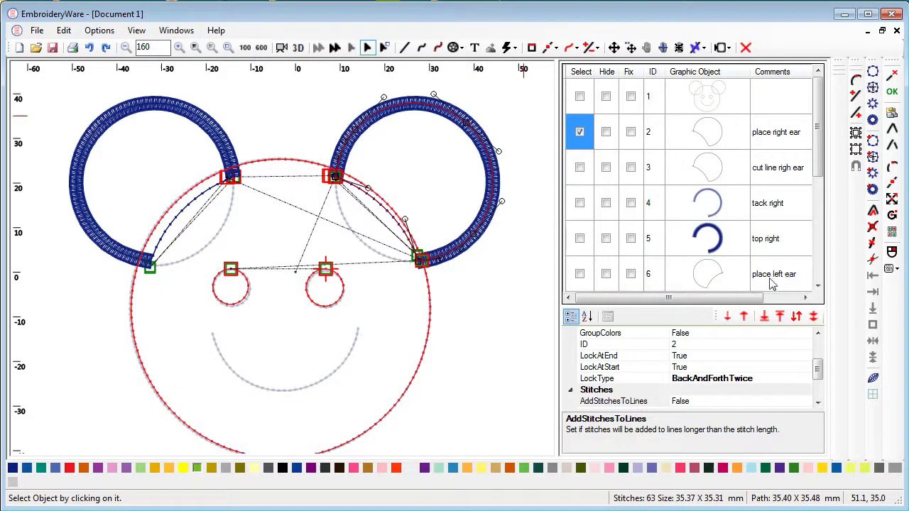
pyautogui.click(580, 275)
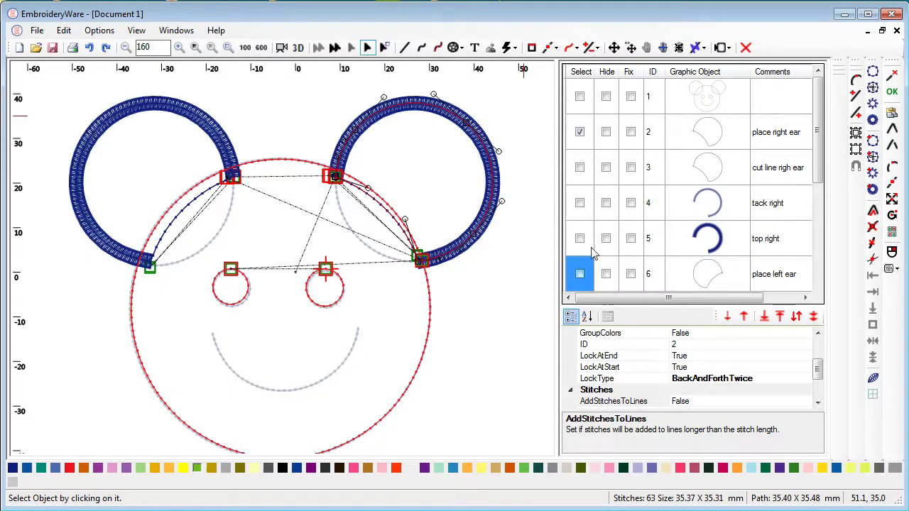
pyautogui.click(580, 135)
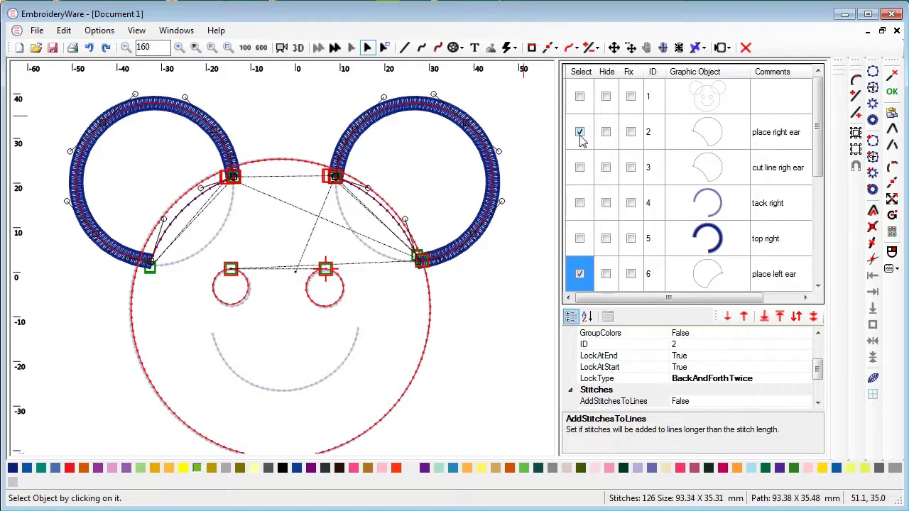
pyautogui.click(580, 133)
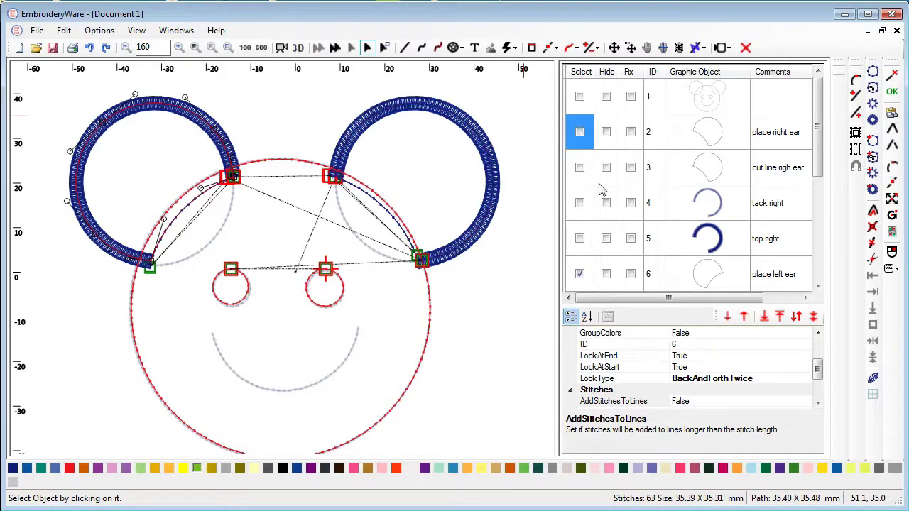
pyautogui.click(743, 318)
pyautogui.click(743, 317)
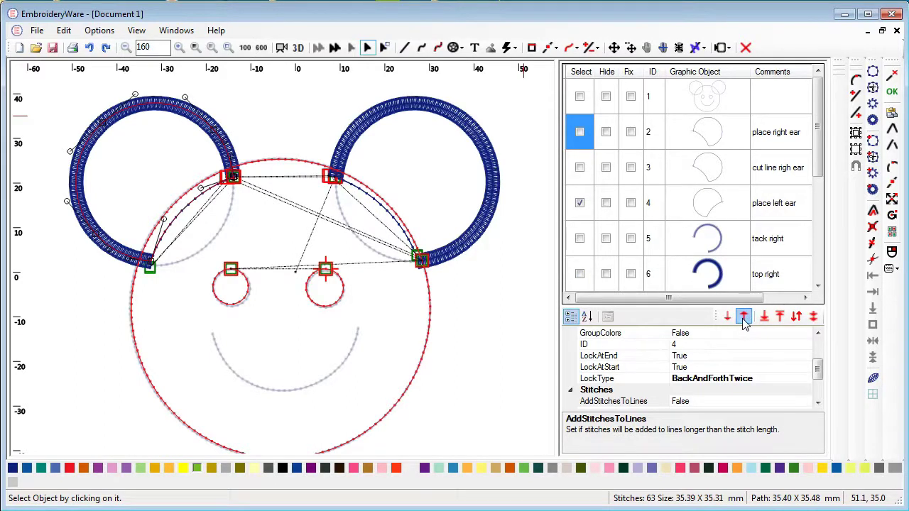
pyautogui.click(743, 318)
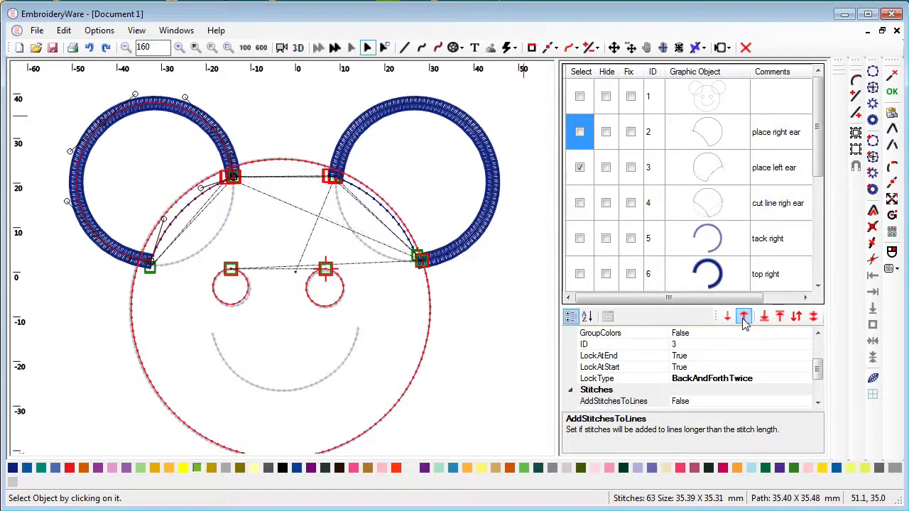
pyautogui.click(579, 169)
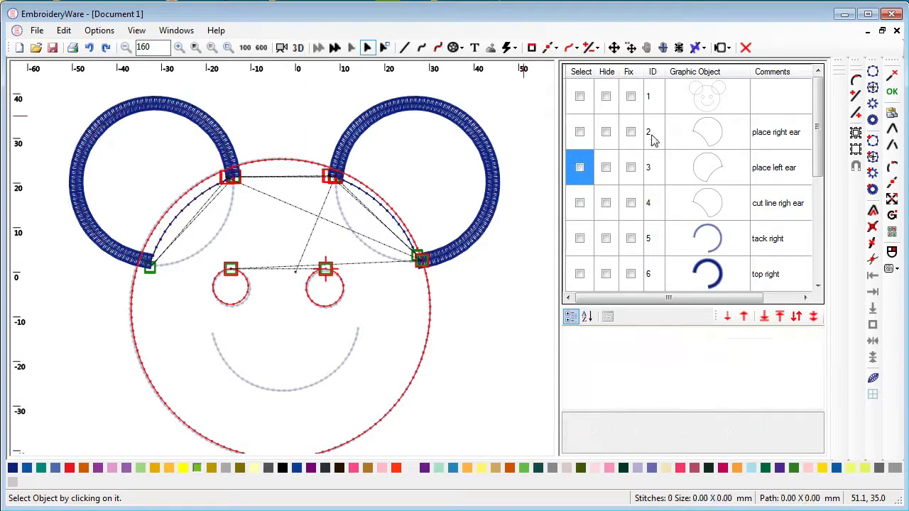
# - Check the stitch properties of both ear placement outlines and the order of the remaining ear objects
pyautogui.click(581, 132)
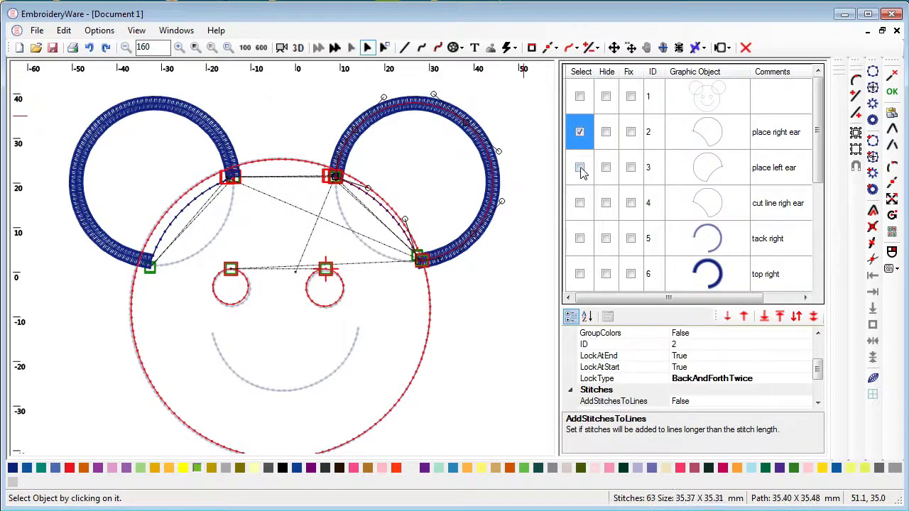
pyautogui.scroll(-2, 820, 400)
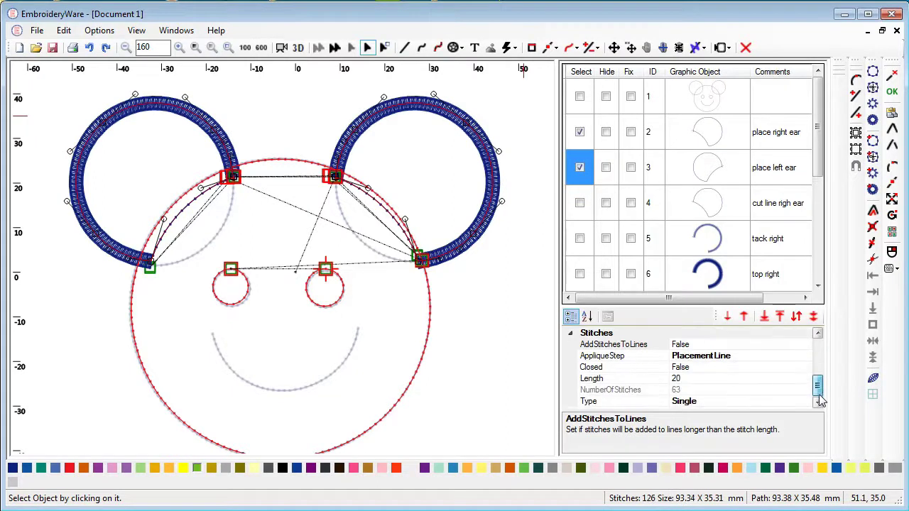
pyautogui.click(580, 134)
pyautogui.click(580, 168)
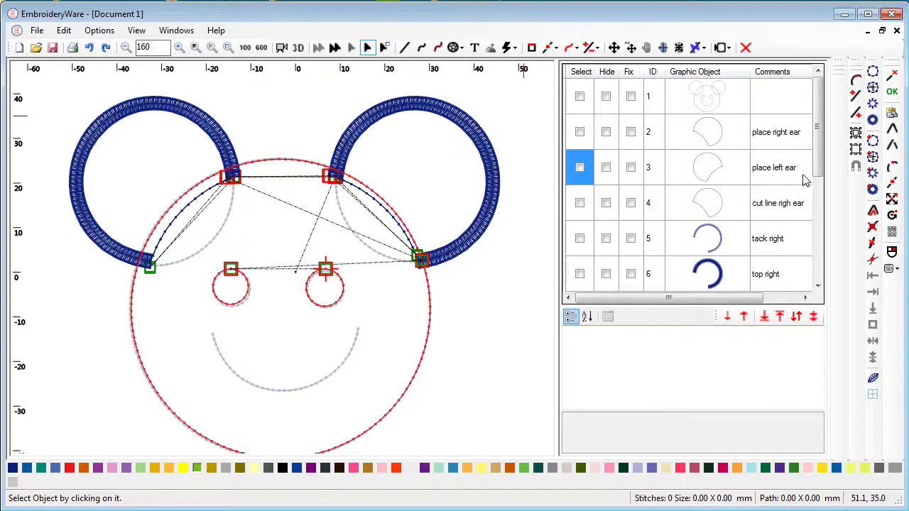
pyautogui.scroll(-3, 806, 174)
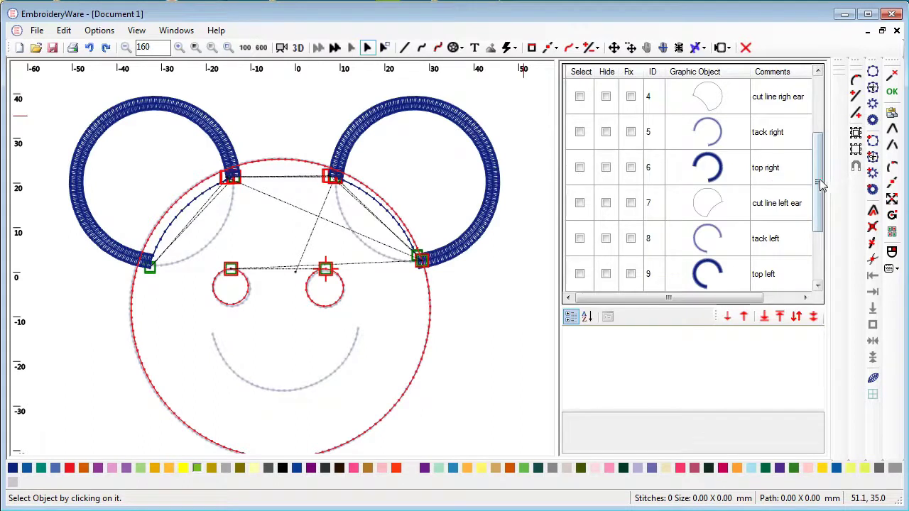
pyautogui.moveTo(820, 178); pyautogui.dragTo(831, 125)
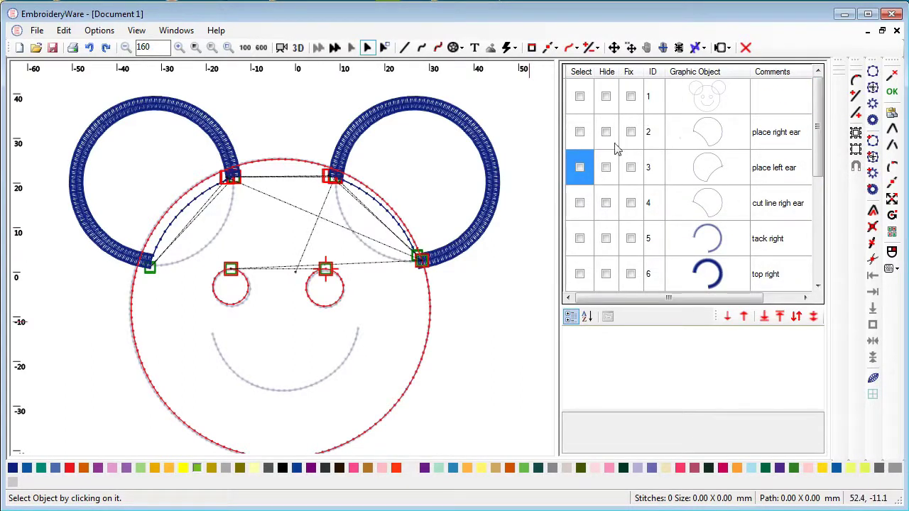
# - Move the "place left ear" outline down the stitch order to sit between "top right" and "cut line left ear"
pyautogui.click(579, 167)
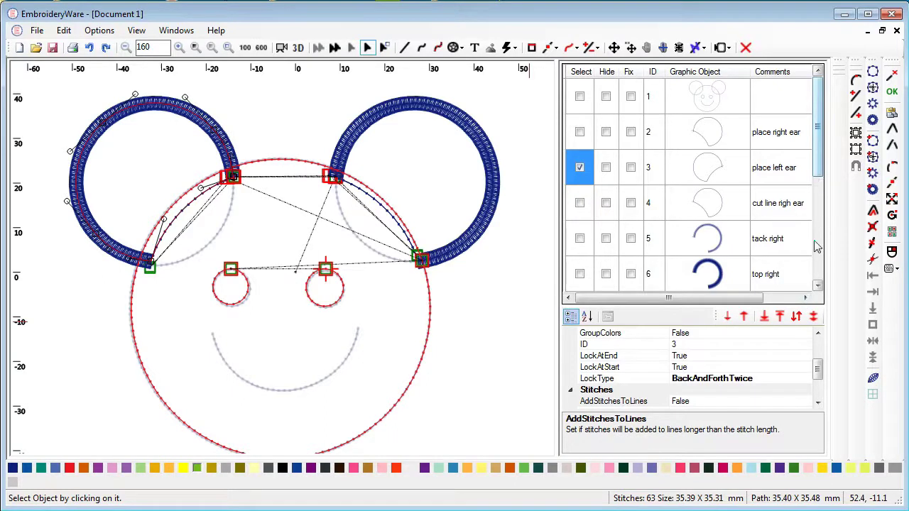
pyautogui.click(726, 318)
pyautogui.click(726, 317)
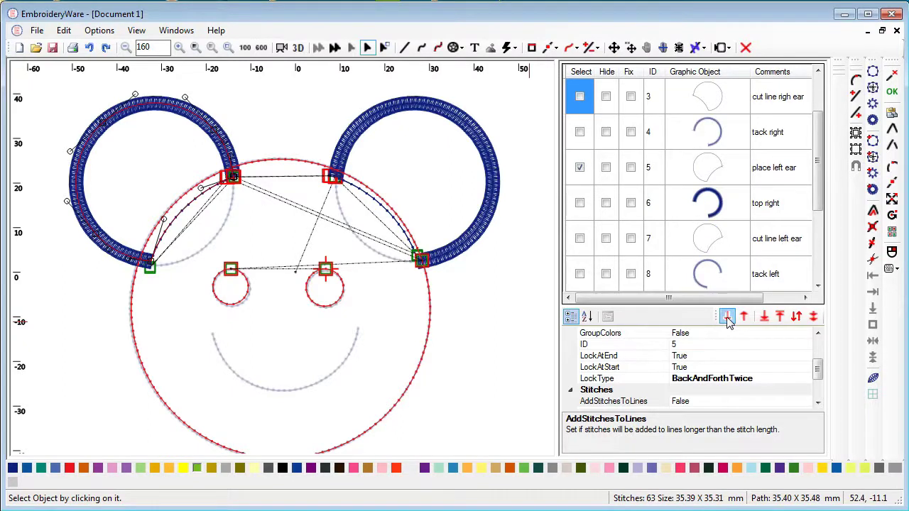
pyautogui.click(726, 318)
pyautogui.click(579, 203)
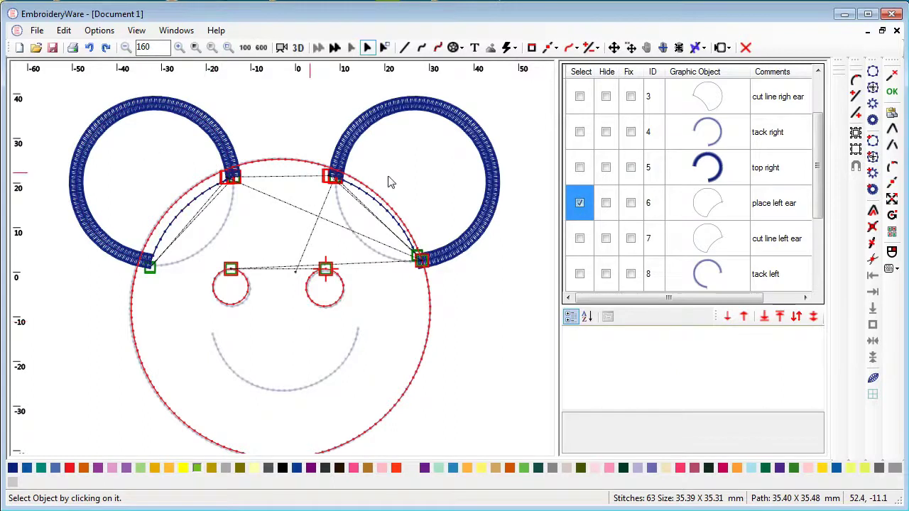
pyautogui.click(580, 204)
# - Convert the "face" circle into a full appliqué set with a satin border
pyautogui.scroll(-2, 822, 204)
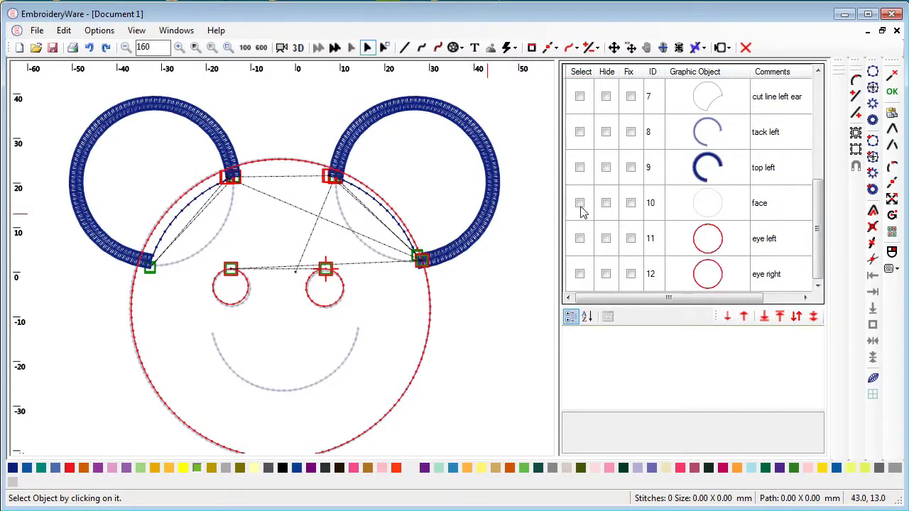
pyautogui.click(580, 203)
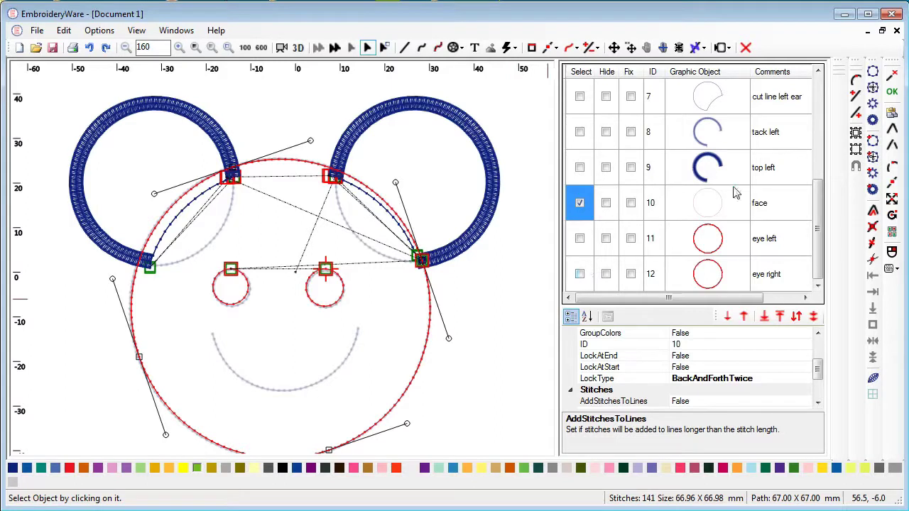
pyautogui.click(873, 188)
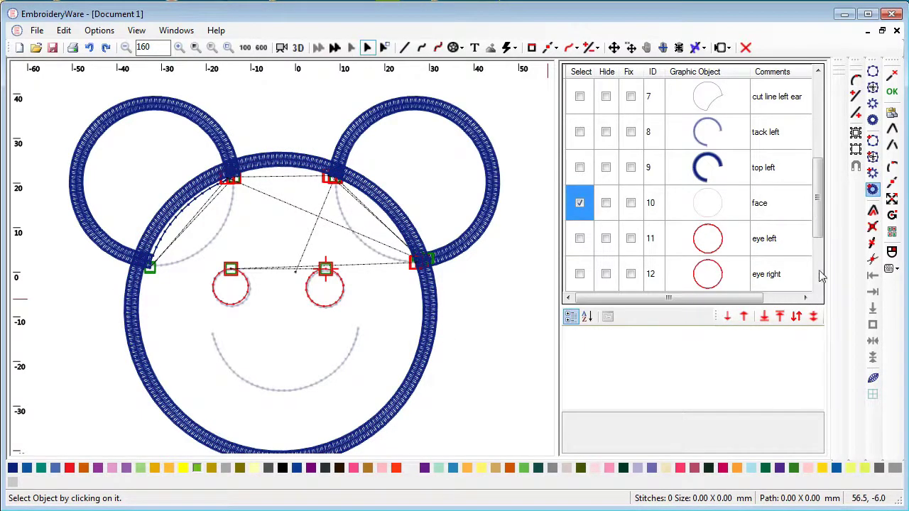
pyautogui.moveTo(819, 211); pyautogui.dragTo(823, 254)
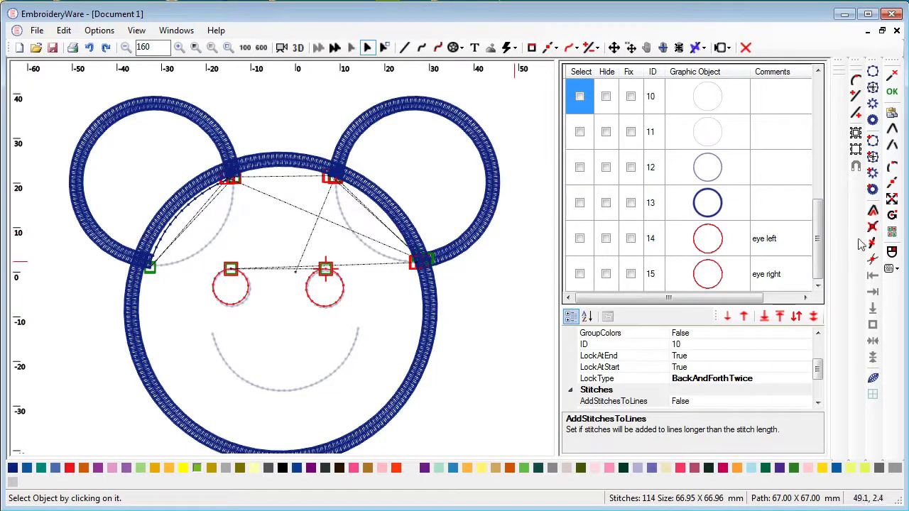
pyautogui.moveTo(820, 245); pyautogui.dragTo(818, 263)
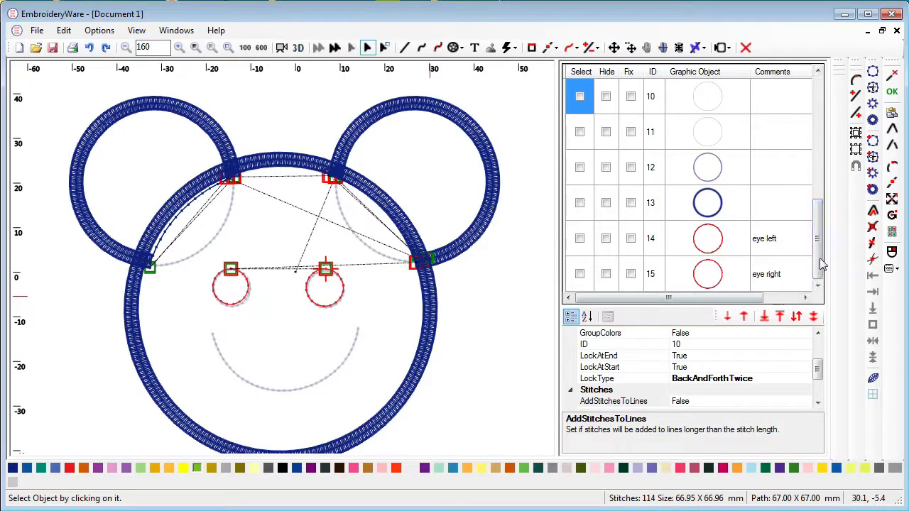
pyautogui.moveTo(818, 277); pyautogui.dragTo(835, 290)
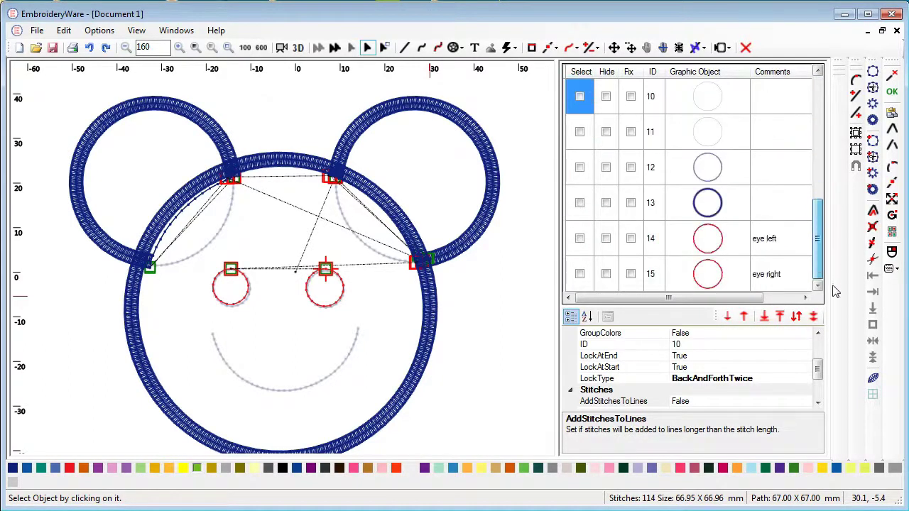
# - Draw a Bézier curve about 32 mm wide and 8 mm deep between the ends of the template's smile
pyautogui.click(421, 47)
pyautogui.click(212, 331)
pyautogui.click(240, 375)
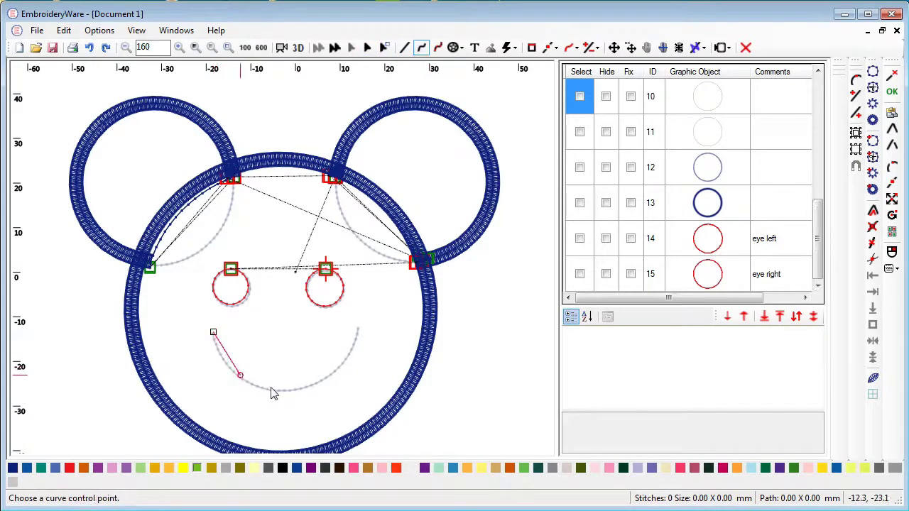
pyautogui.click(322, 379)
pyautogui.click(356, 331)
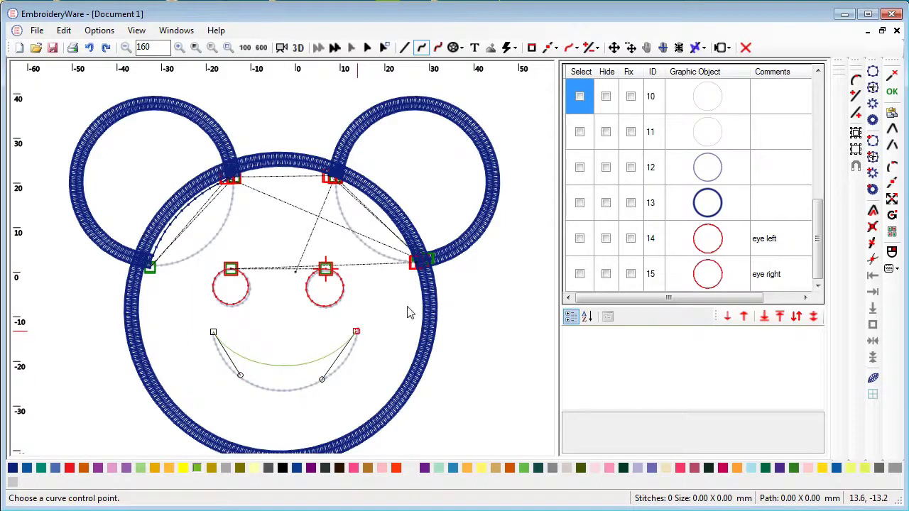
pyautogui.rightClick(315, 376)
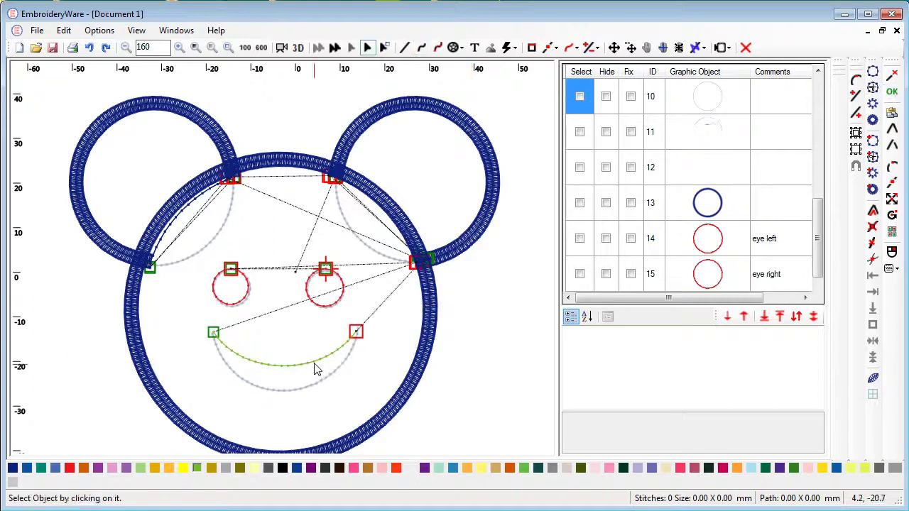
# - Reposition the smile curve's two control points to deepen it to about 13.5 mm, matching the template's smile
pyautogui.click(317, 367)
pyautogui.click(892, 185)
pyautogui.click(323, 381)
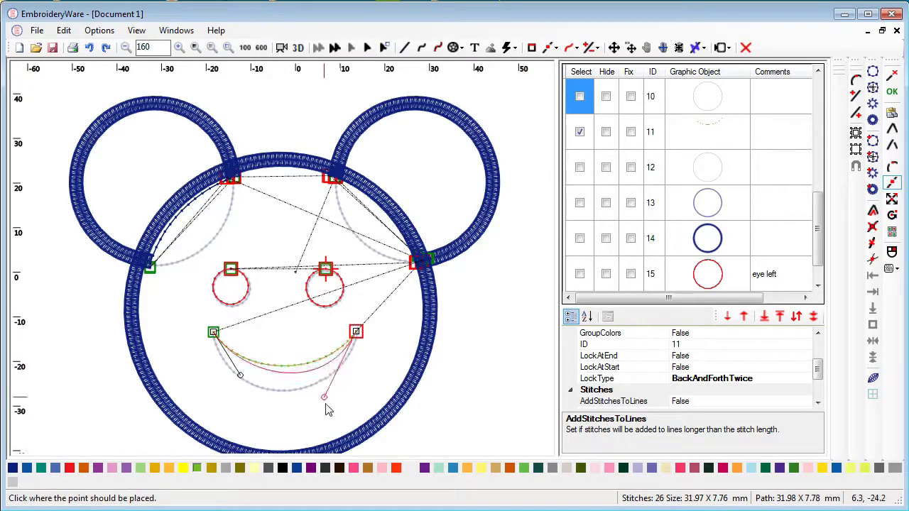
pyautogui.click(340, 417)
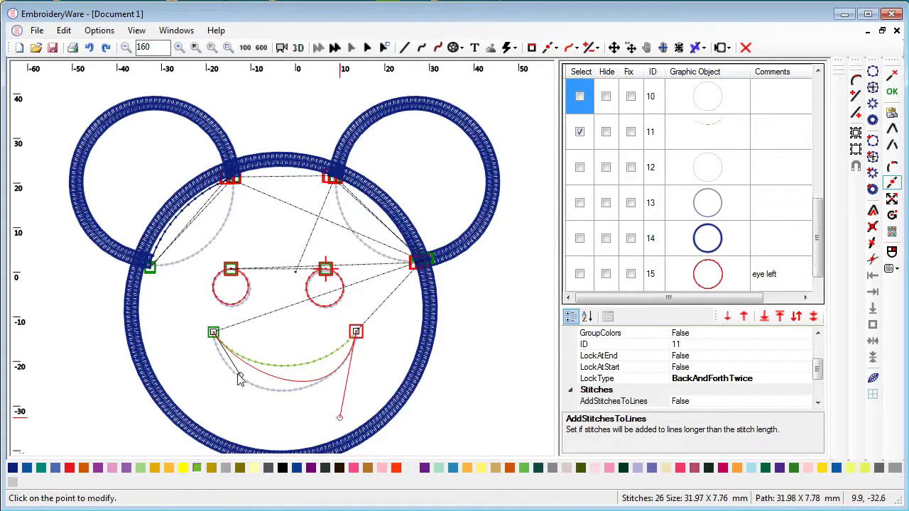
pyautogui.click(241, 377)
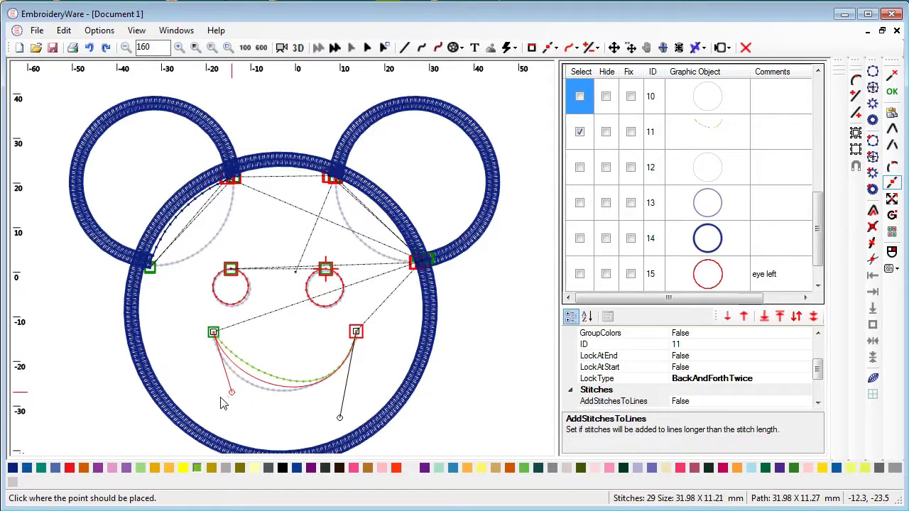
pyautogui.click(218, 404)
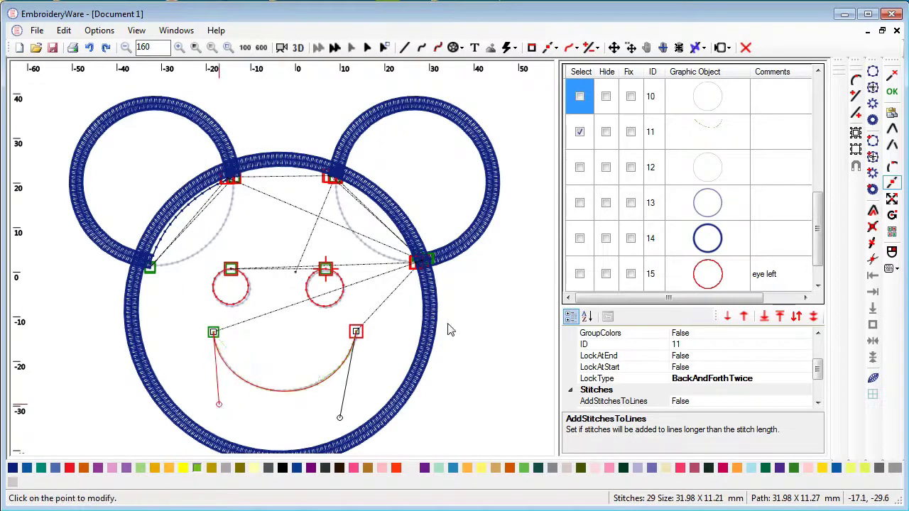
# - Move the smile curve to the end of the stitch order, after "eye right"
pyautogui.click(820, 282)
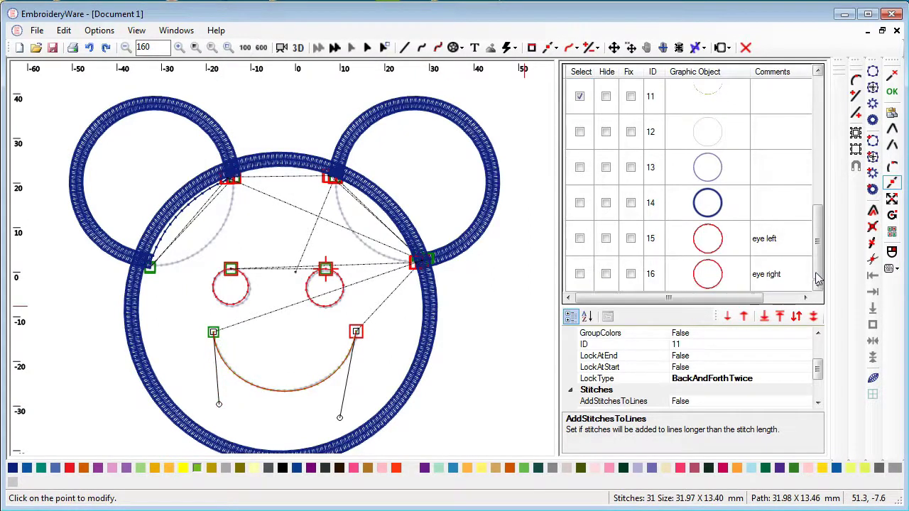
pyautogui.click(764, 316)
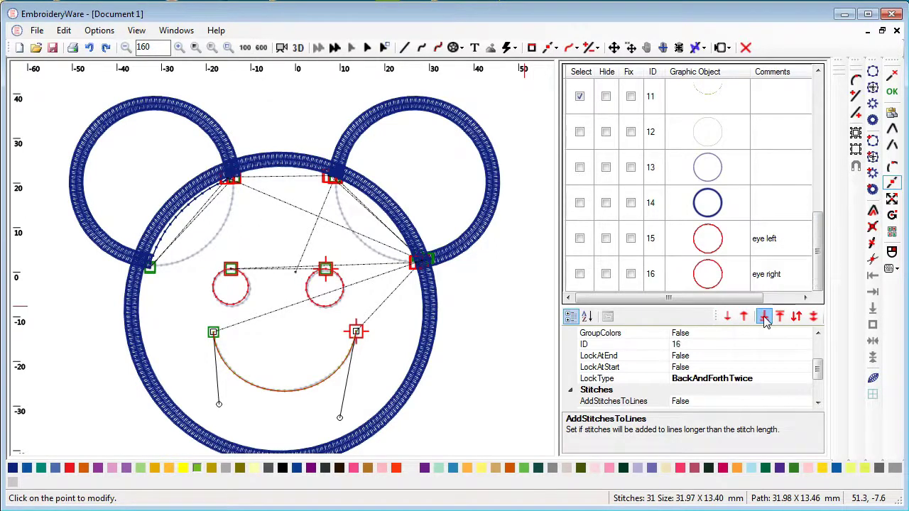
pyautogui.click(580, 274)
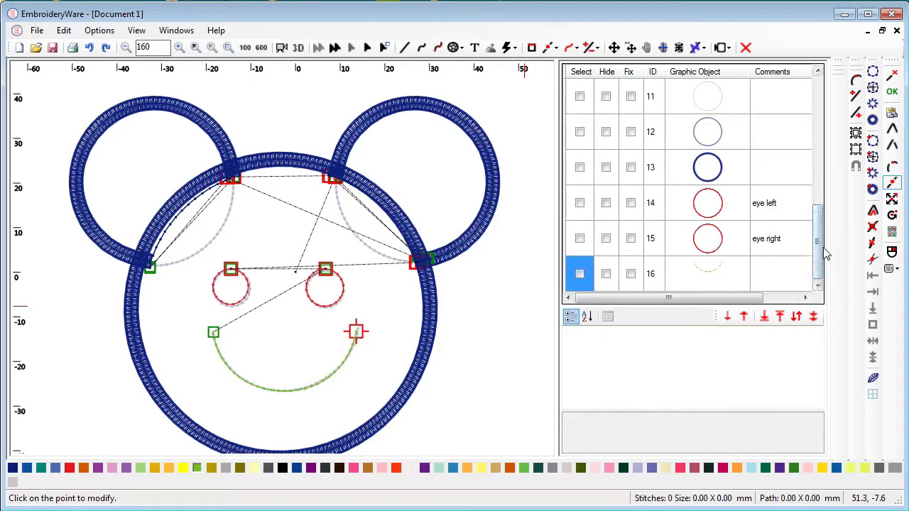
# - Try changing the smile curve's stitch-order ID to 13, and undo the change
pyautogui.click(580, 274)
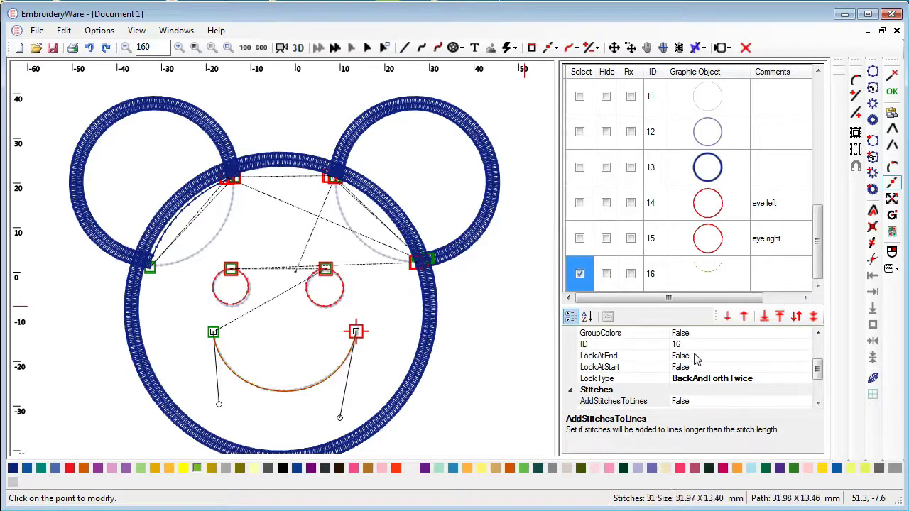
pyautogui.click(694, 344)
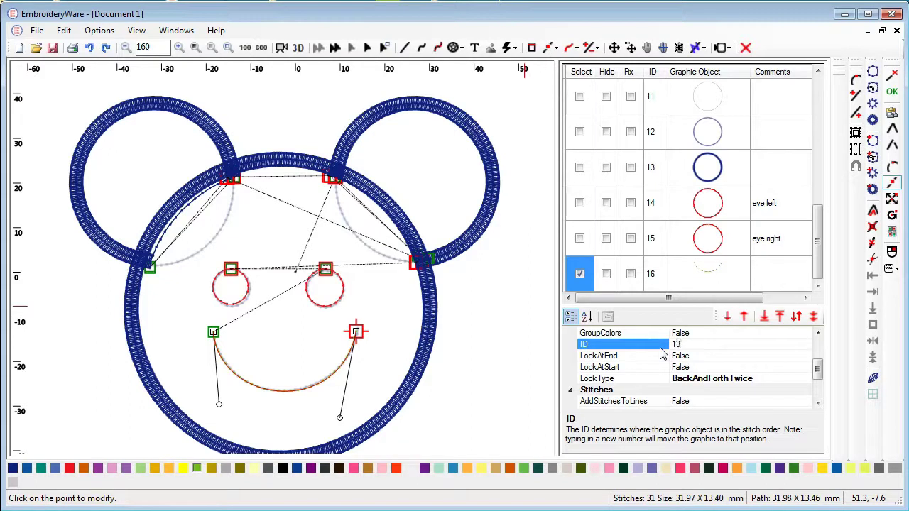
pyautogui.press('Return')
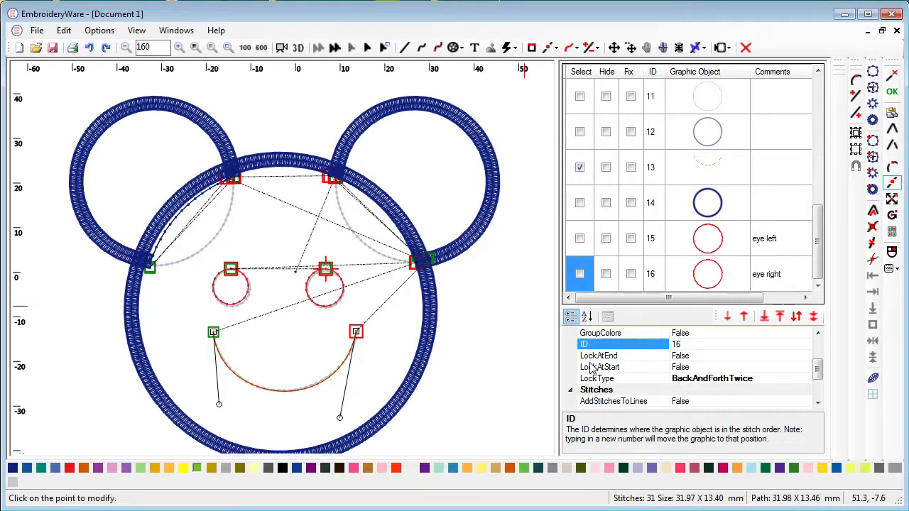
pyautogui.hotkey('ctrl', 'z')
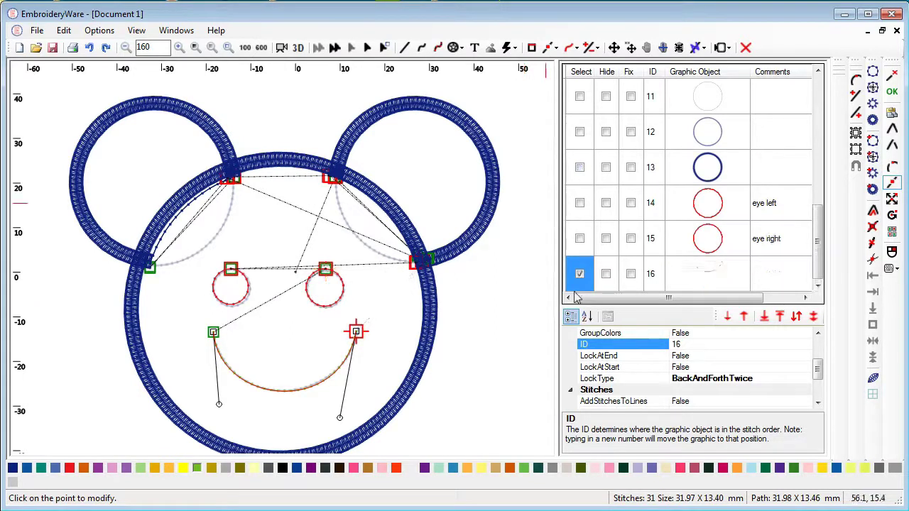
pyautogui.click(580, 274)
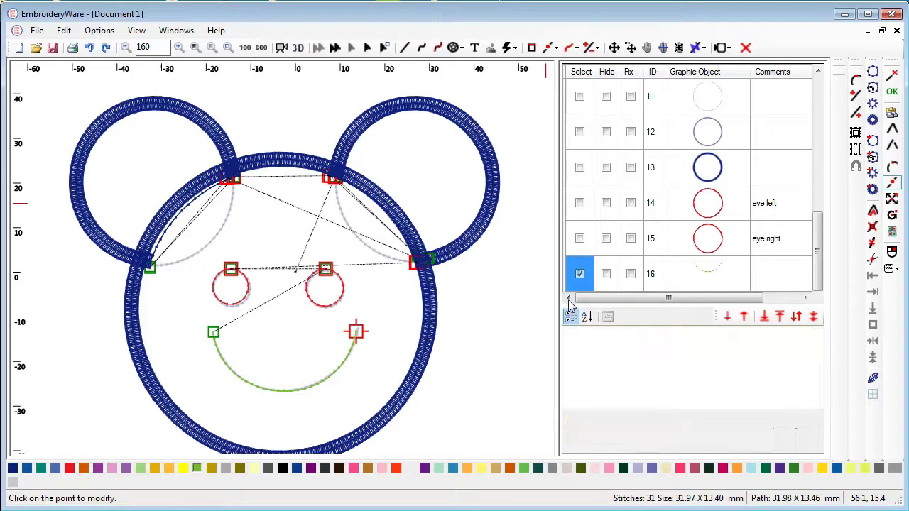
# - Play the stitch simulation to check the sewing order of the ears and face, and close it
pyautogui.click(358, 79)
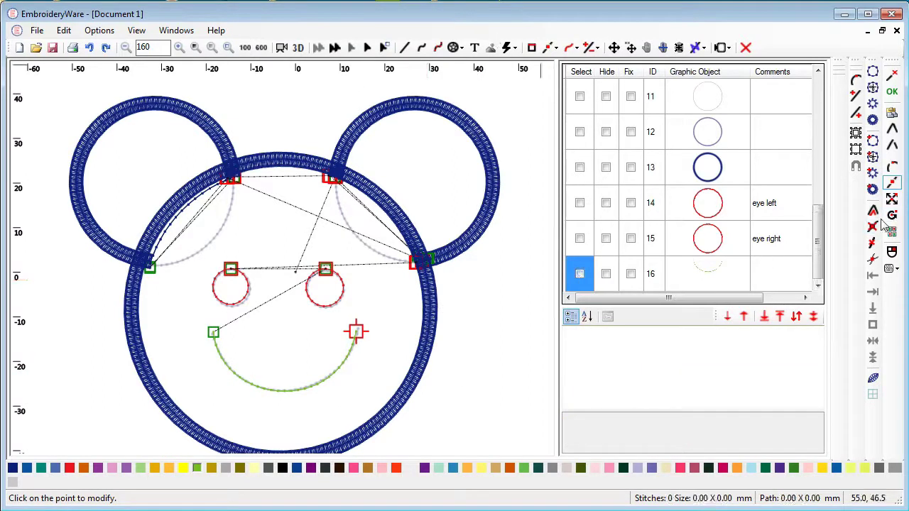
pyautogui.click(282, 47)
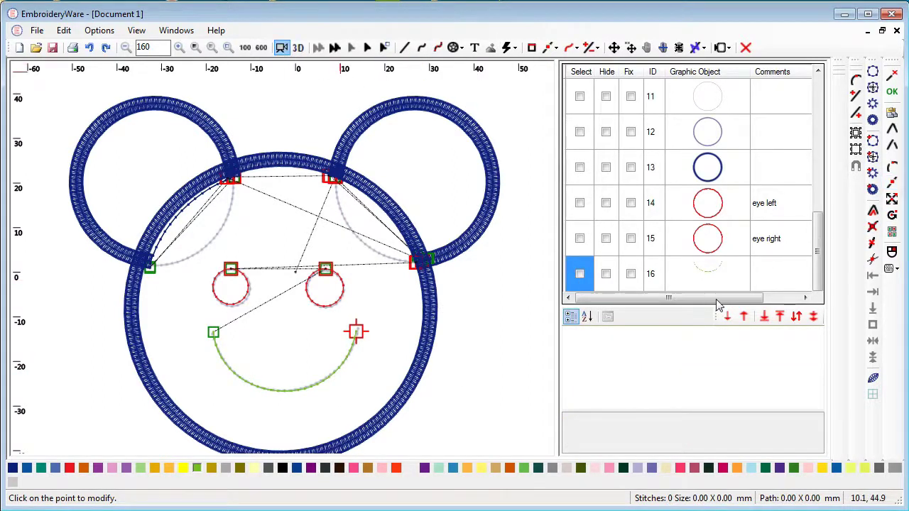
pyautogui.click(670, 275)
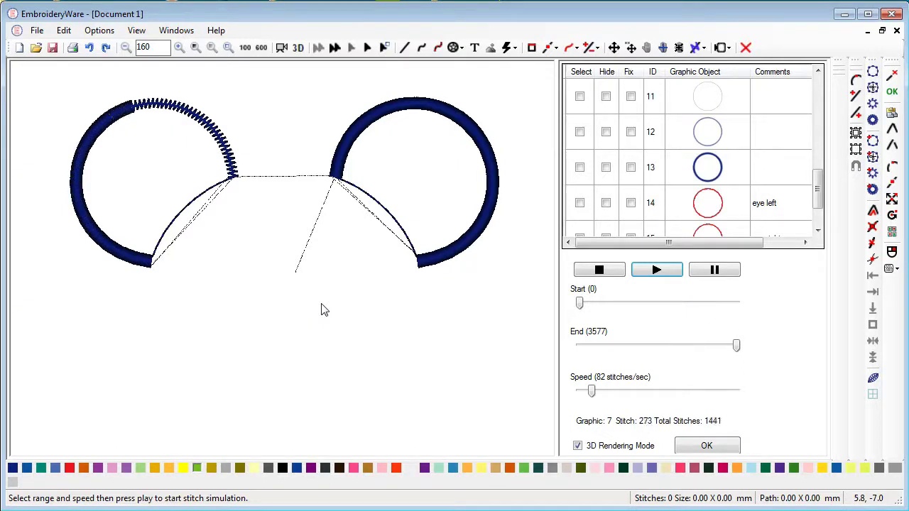
pyautogui.click(599, 273)
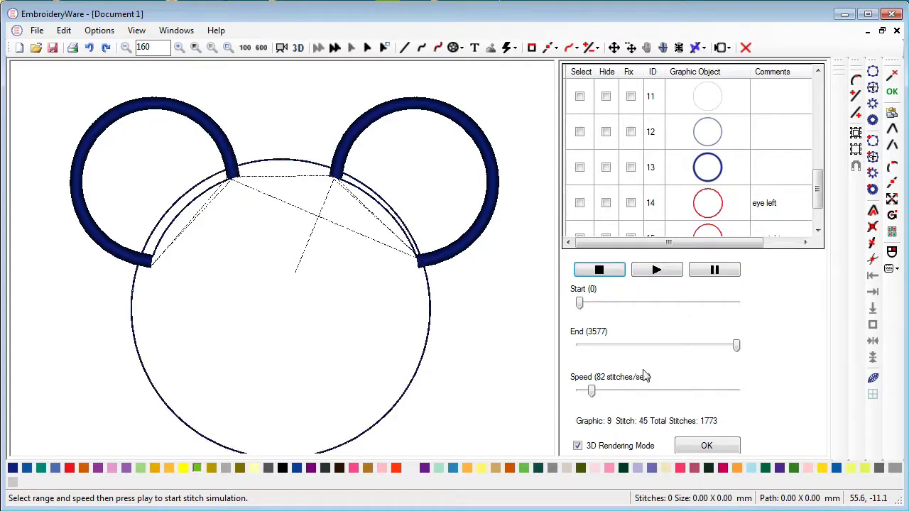
pyautogui.click(707, 447)
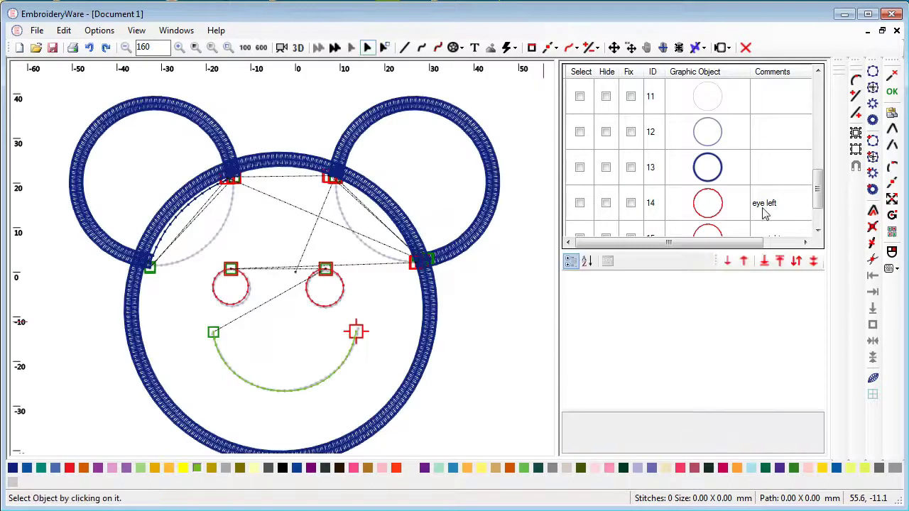
# - Hide all the graphic objects in the design
pyautogui.moveTo(820, 189); pyautogui.dragTo(825, 85)
pyautogui.click(607, 72)
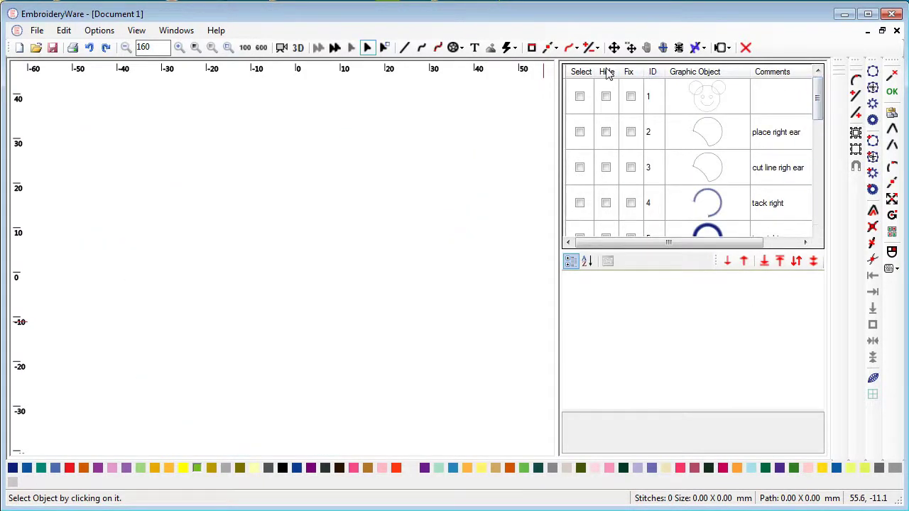
# - Unhide the "place right ear", "cut line righ ear" and "tack right" objects one after another
pyautogui.click(606, 135)
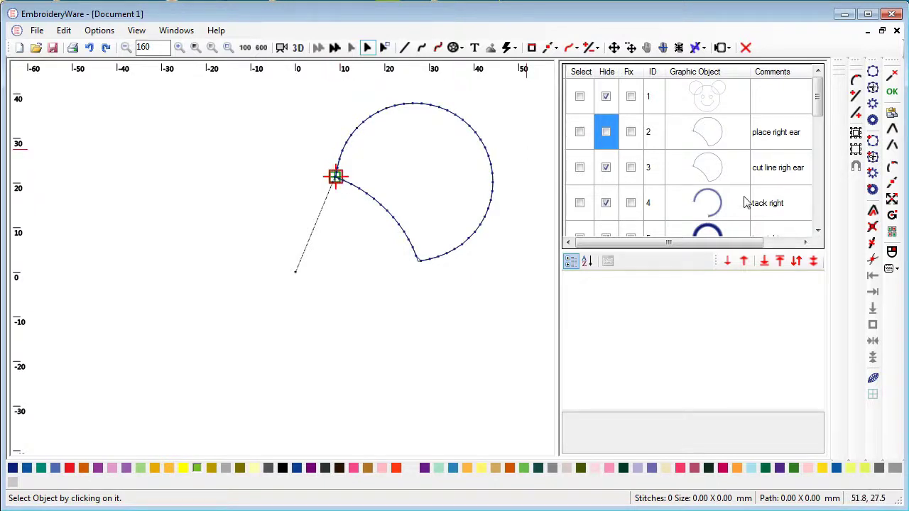
pyautogui.click(607, 173)
pyautogui.click(607, 204)
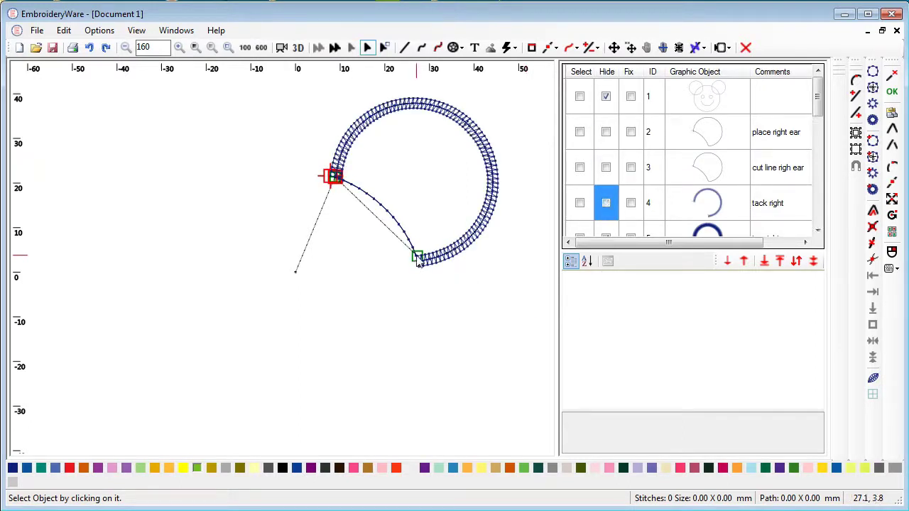
# - Reverse the stitch direction of "tack right" so it ends at the right ear's lower end, and unhide "top right"
pyautogui.moveTo(814, 113); pyautogui.dragTo(816, 128)
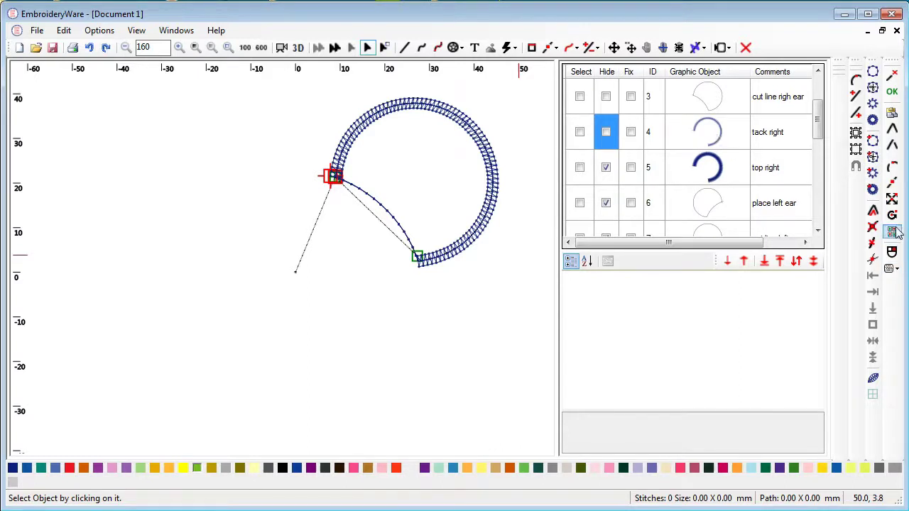
pyautogui.click(712, 135)
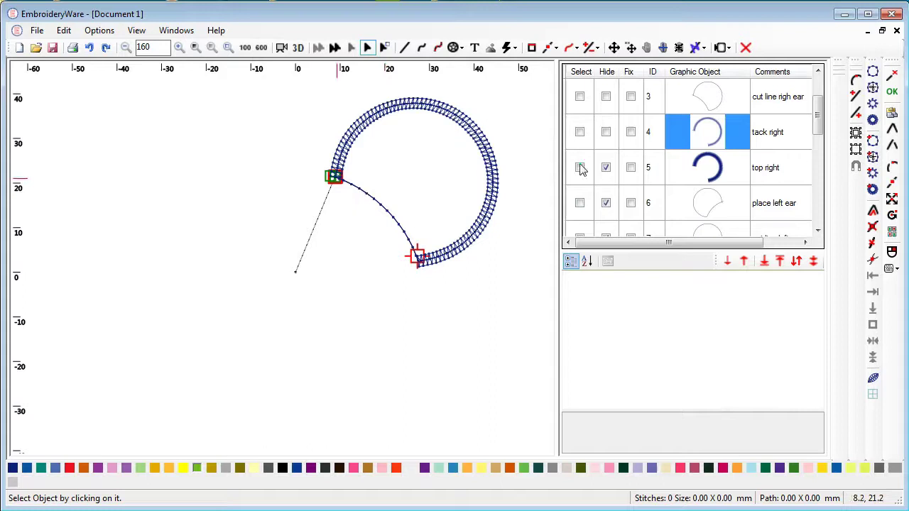
pyautogui.click(607, 139)
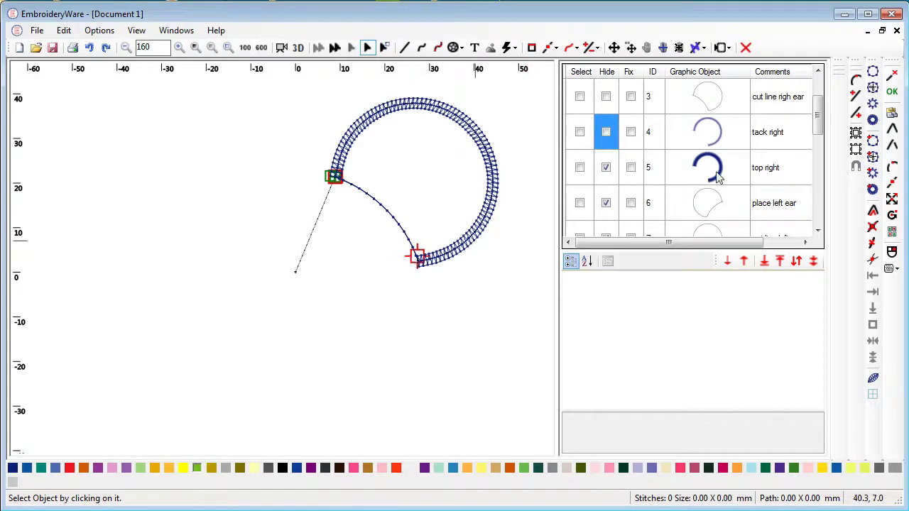
pyautogui.click(607, 168)
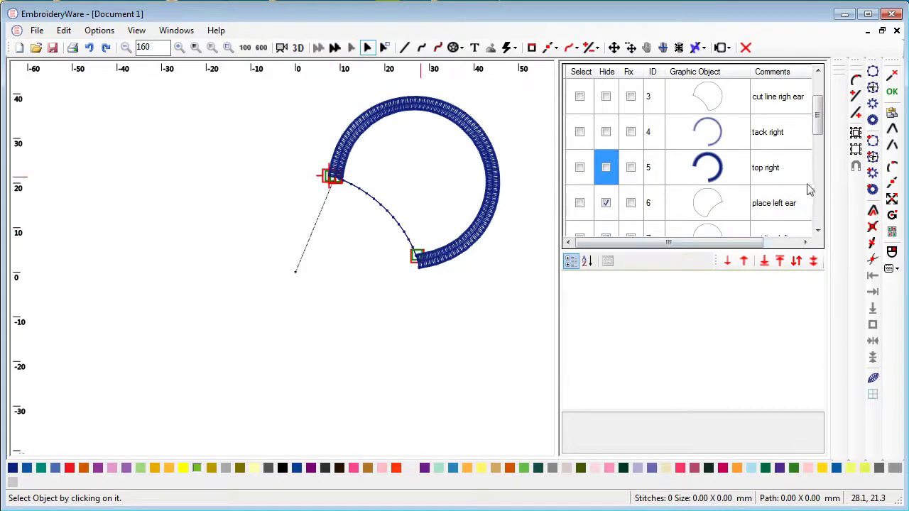
# - Unhide all the remaining graphic objects and play the stitch simulation of the whole bear design
pyautogui.click(605, 203)
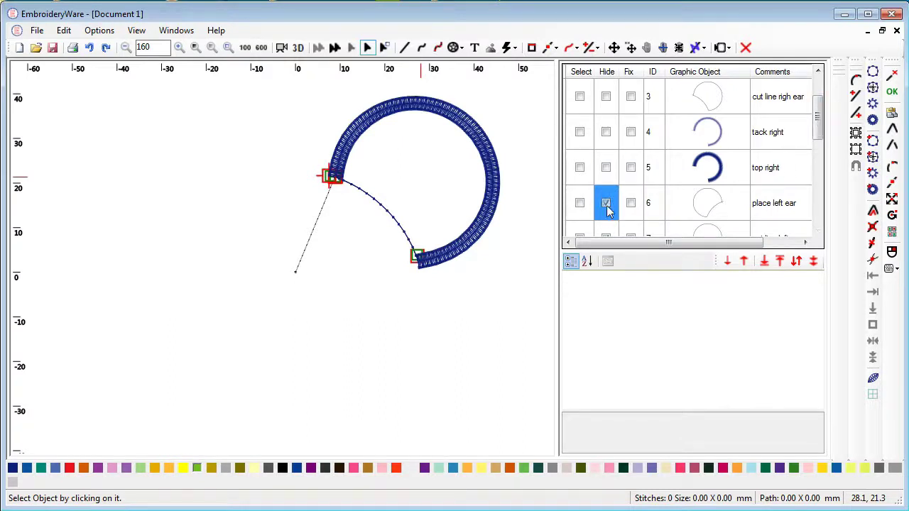
pyautogui.click(605, 77)
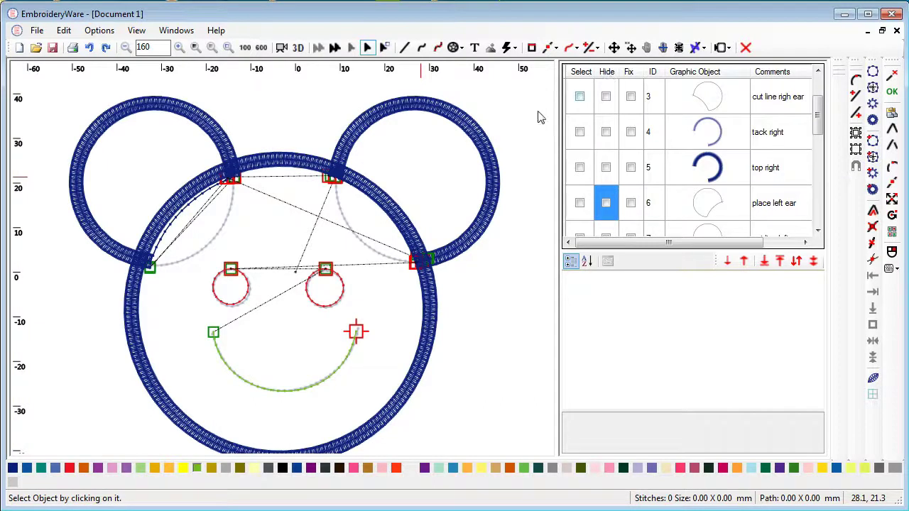
pyautogui.click(283, 48)
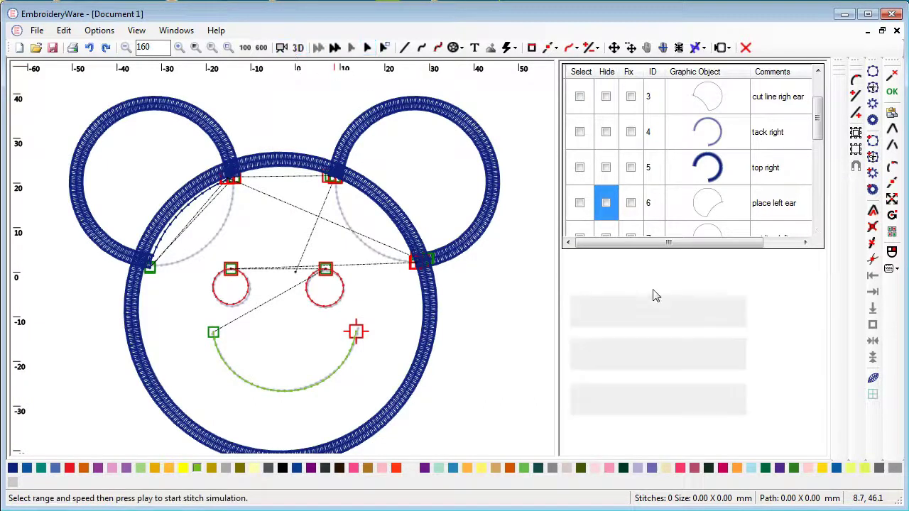
pyautogui.click(641, 272)
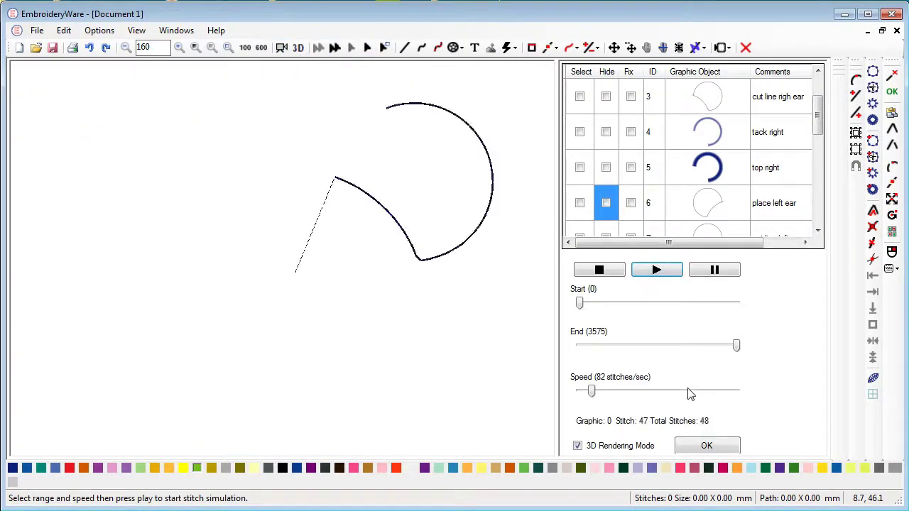